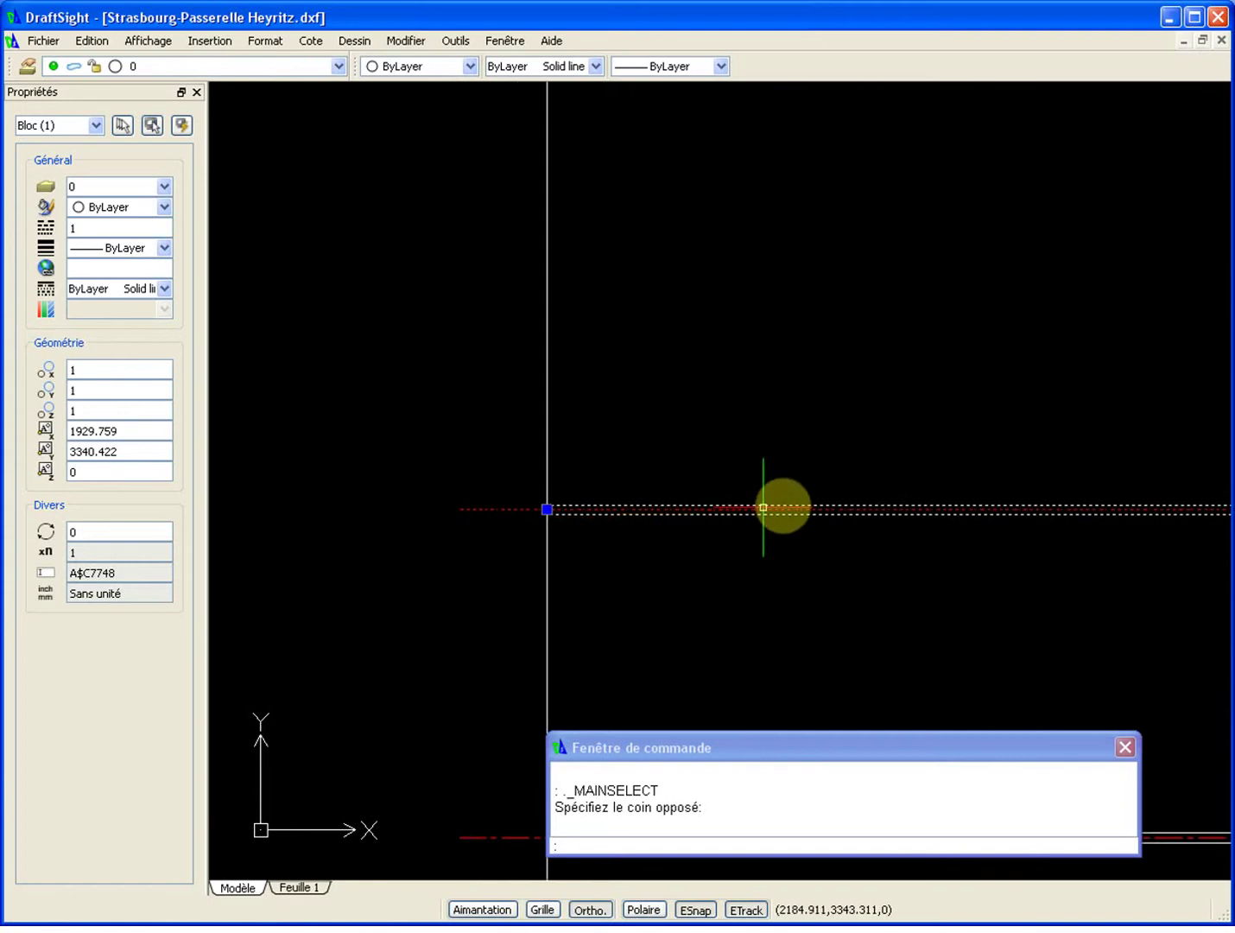
# Examine the crossing of the top horizontal bar and the double vertical joint.
pyautogui.scroll(10, 1081, 444)
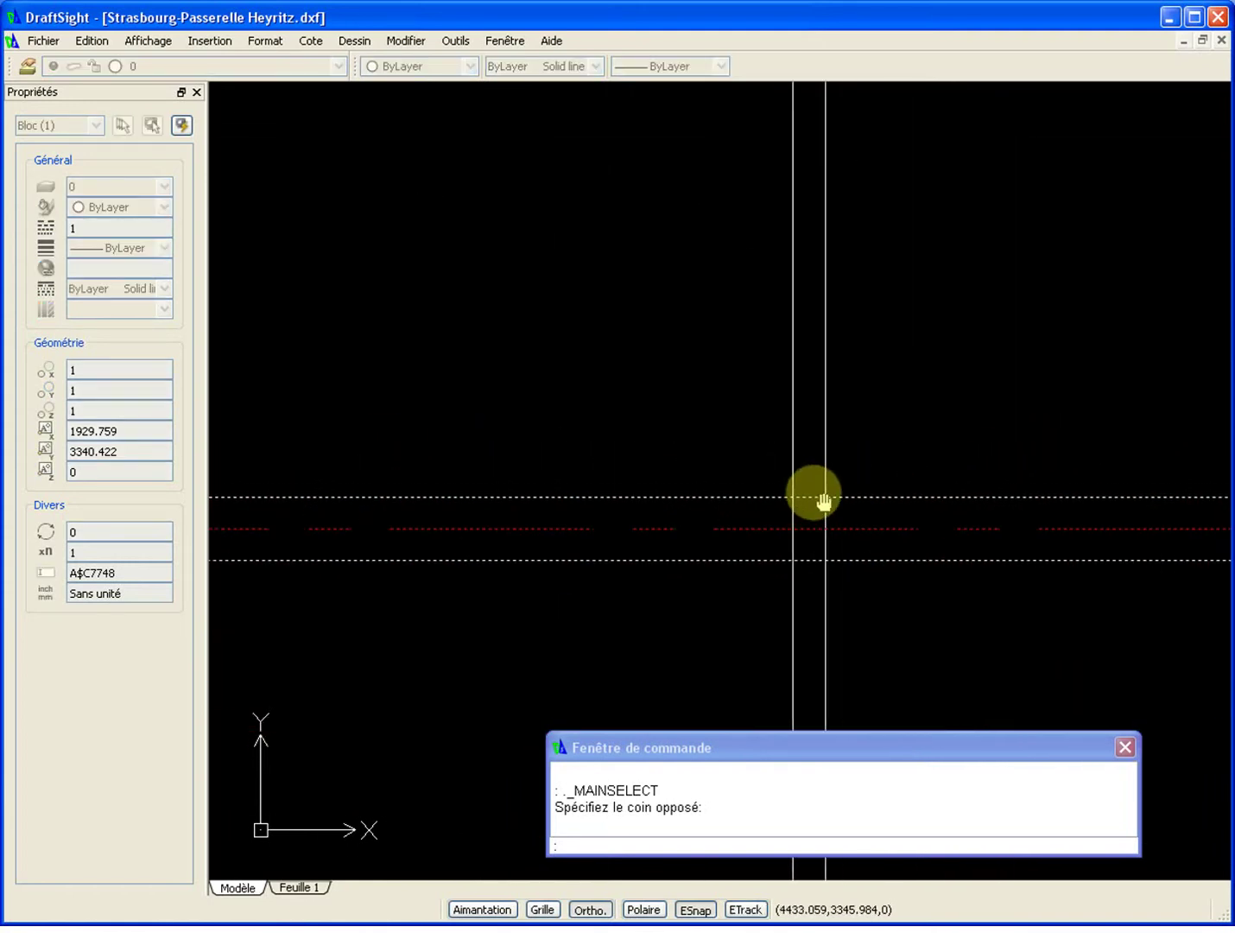
pyautogui.scroll(-3, 845, 495)
pyautogui.scroll(5, 849, 511)
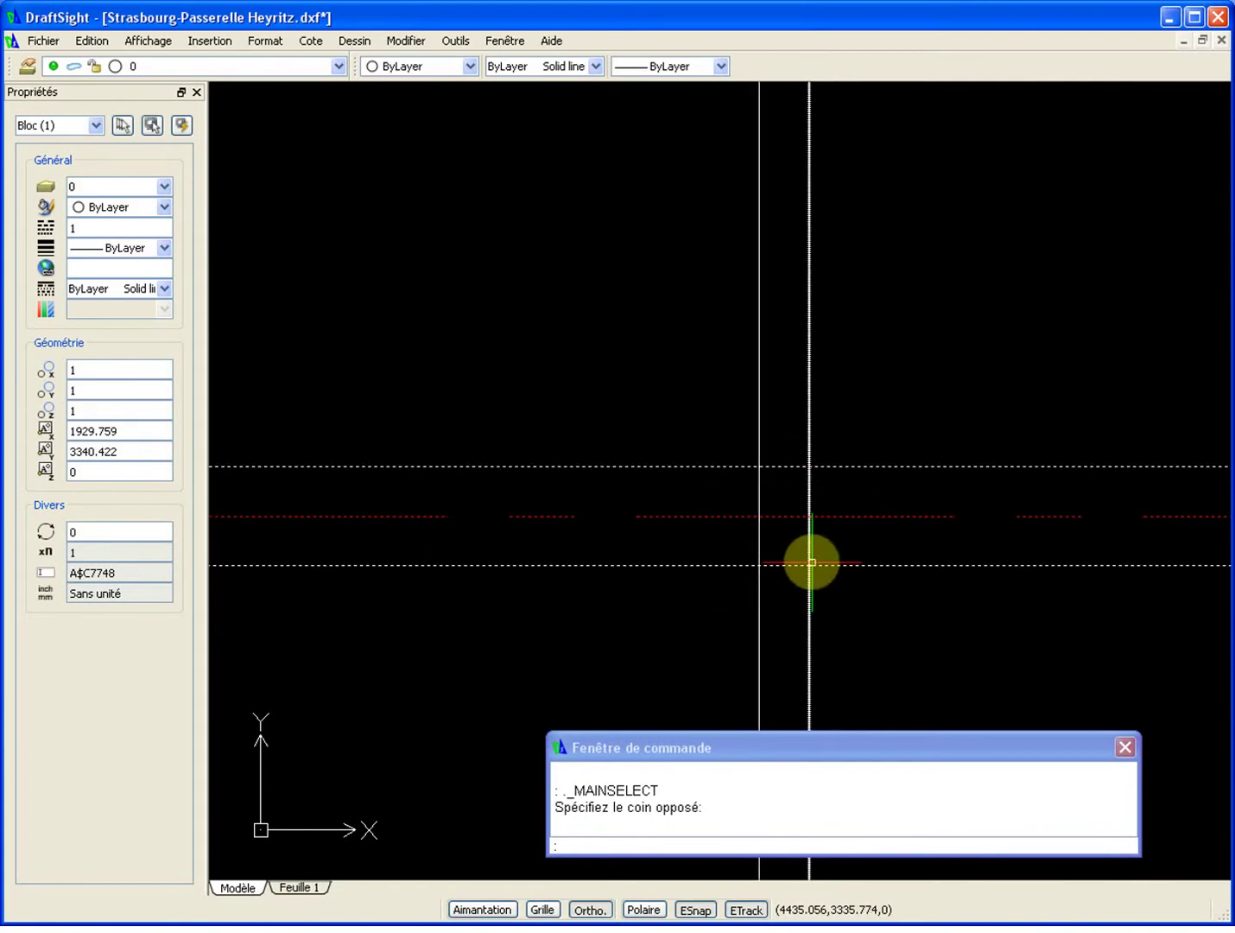
pyautogui.press('Escape')
pyautogui.click(868, 465)
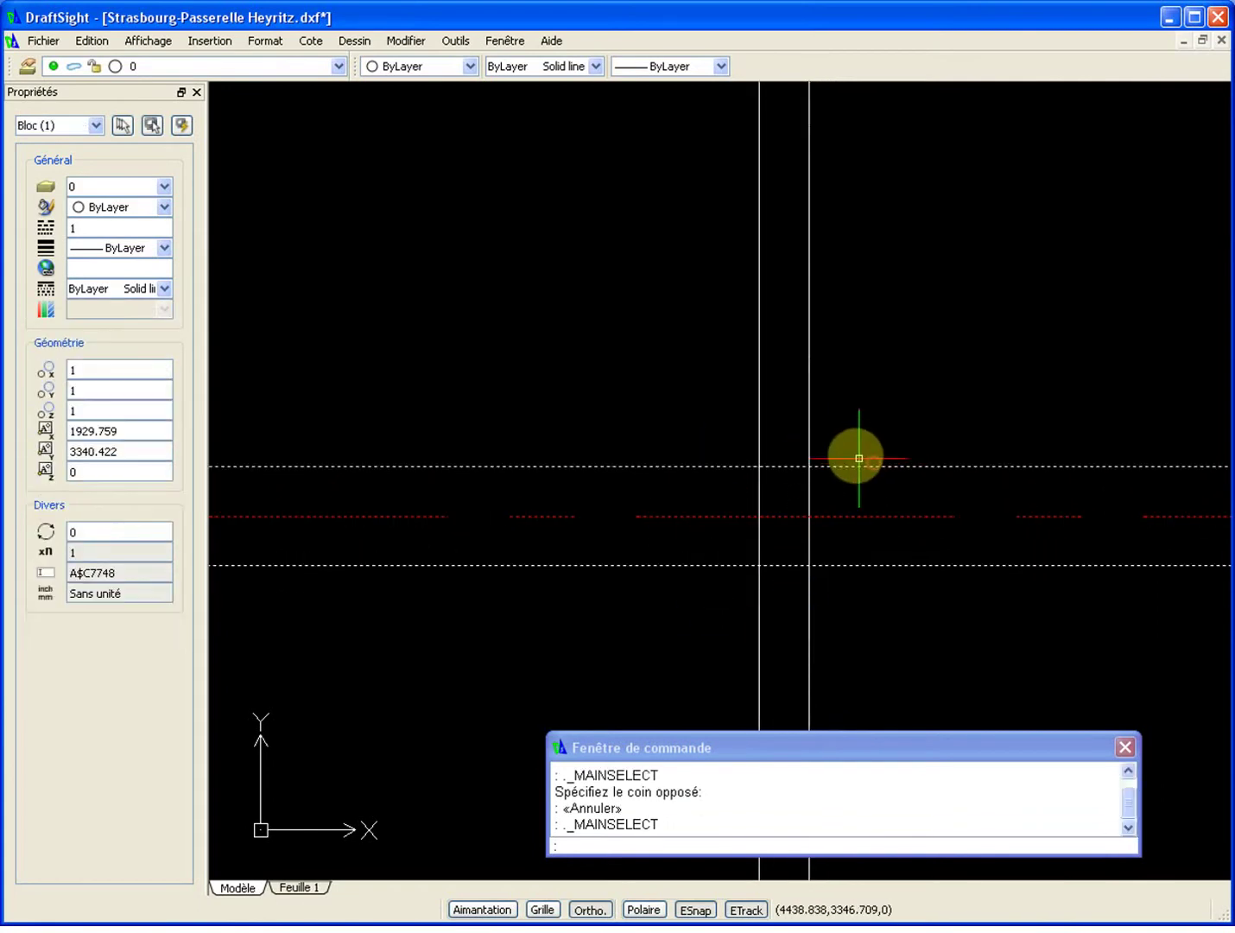
pyautogui.press('Escape')
pyautogui.click(805, 498)
pyautogui.click(823, 484)
pyautogui.click(814, 485)
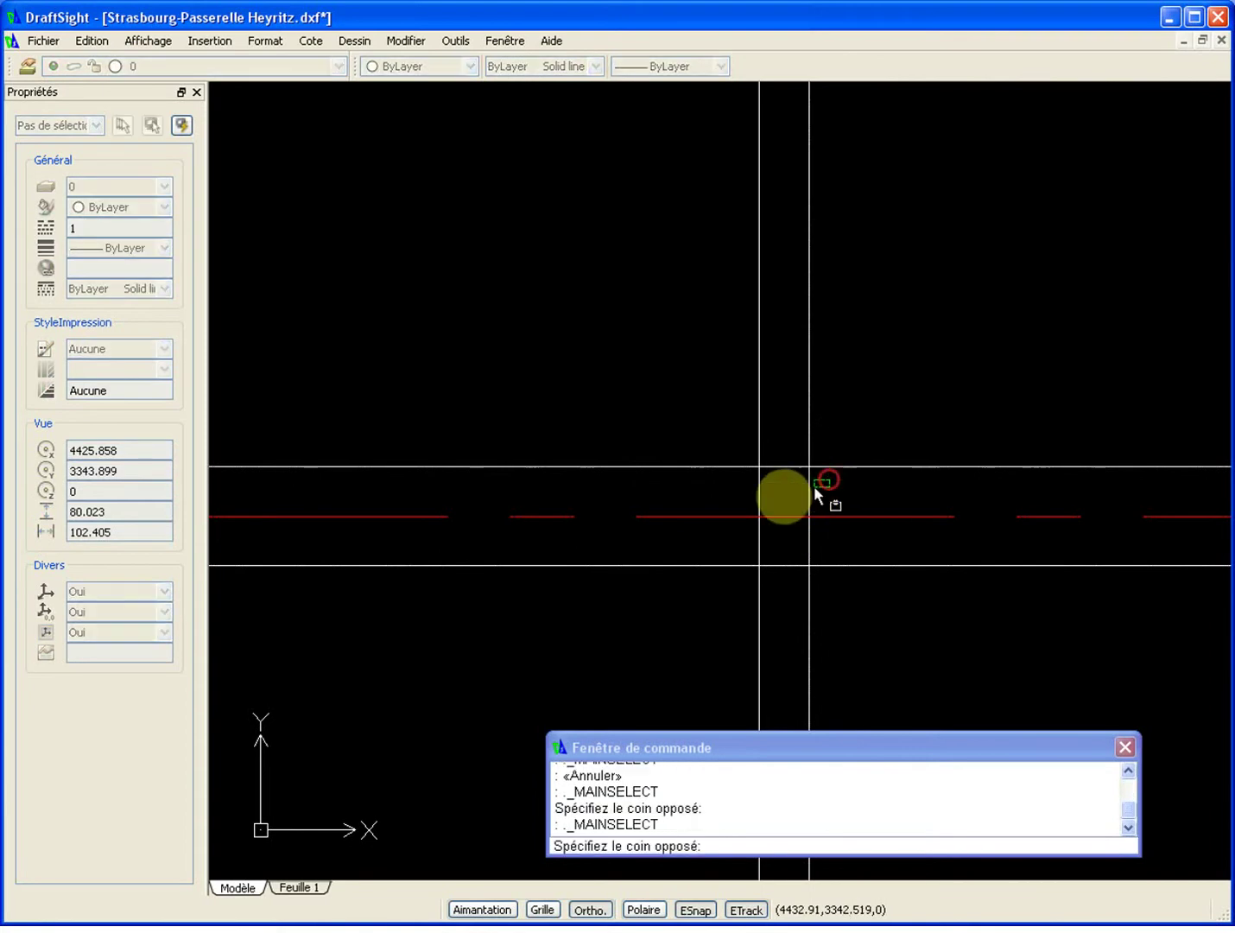
pyautogui.click(725, 496)
pyautogui.press('Escape')
# Delete the highest and lowest of the three horizontal bar blocks in the elevation, keeping the middle one.
pyautogui.scroll(-12, 739, 539)
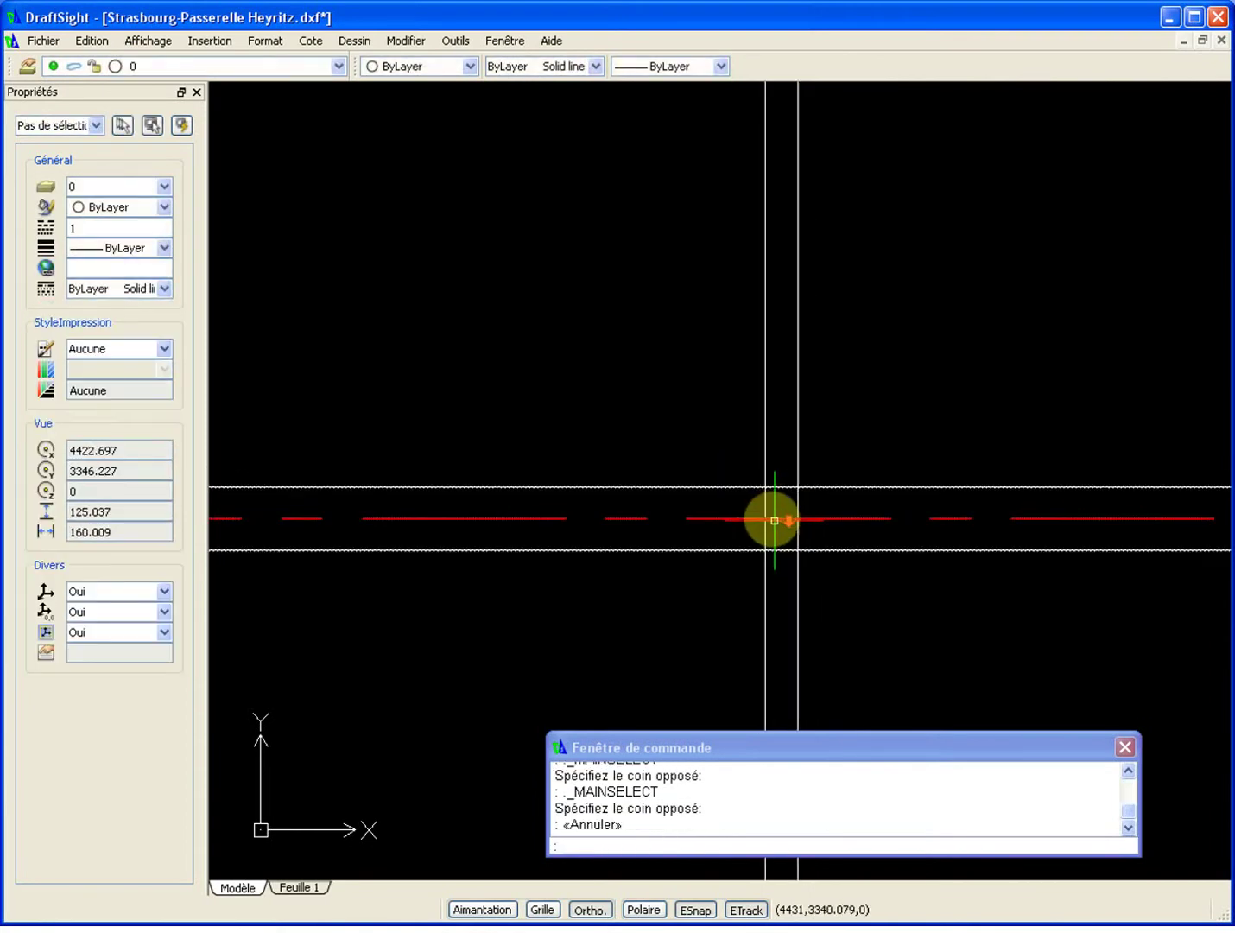
pyautogui.moveTo(604, 527)
pyautogui.mouseDown(button='middle')
pyautogui.moveTo(804, 523)
pyautogui.moveTo(951, 427)
pyautogui.mouseUp(button='middle')
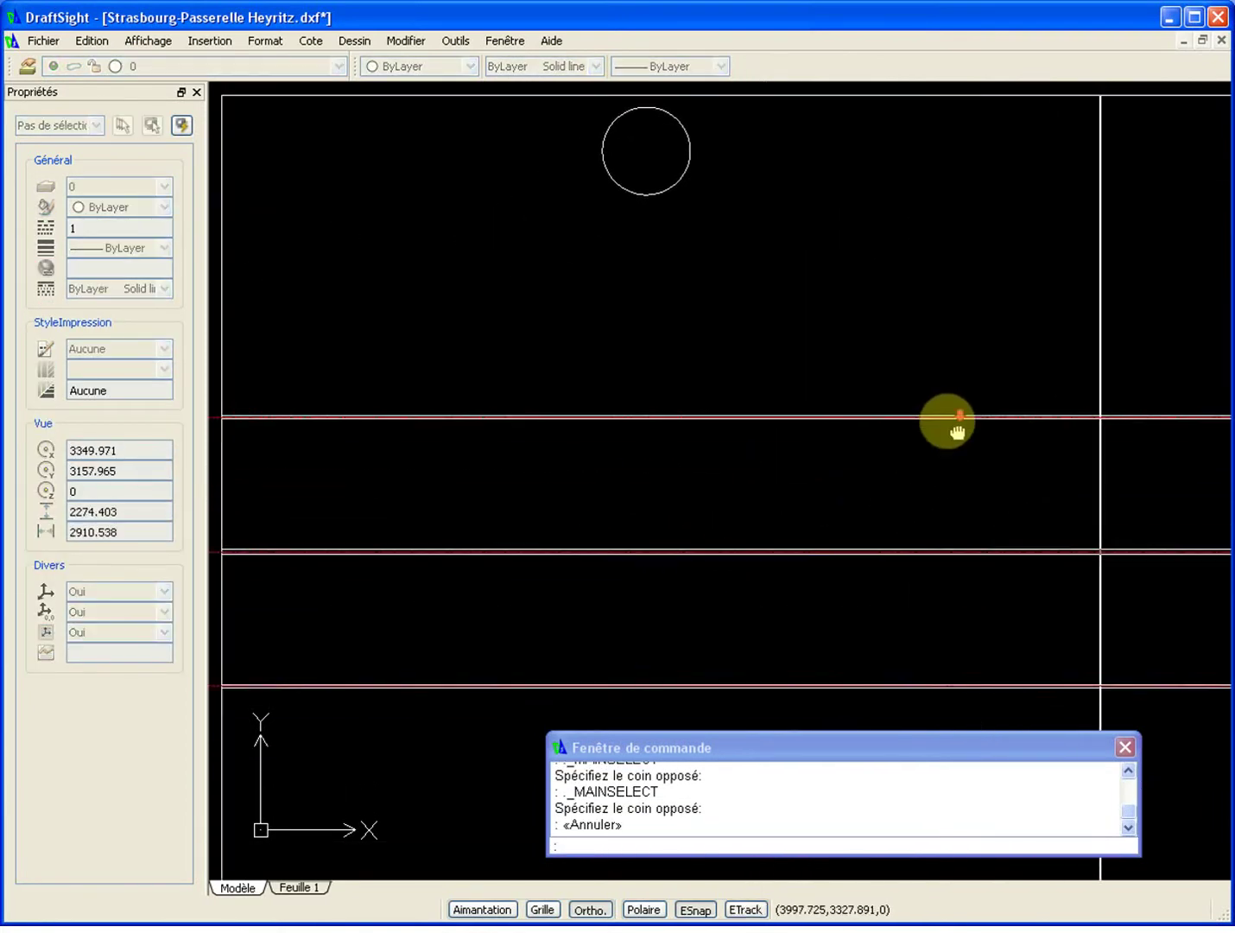
pyautogui.scroll(-1, 918, 416)
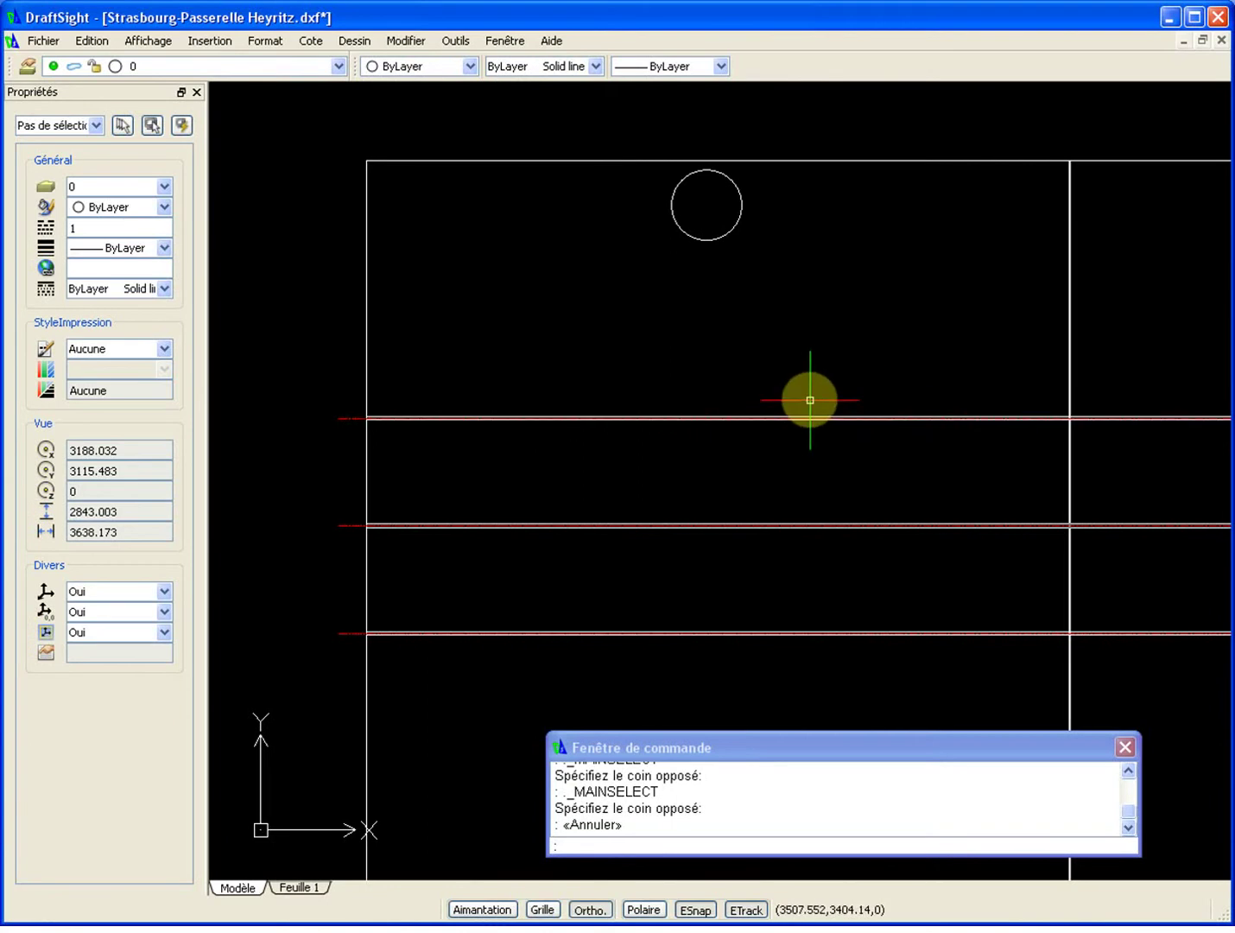
pyautogui.click(886, 371)
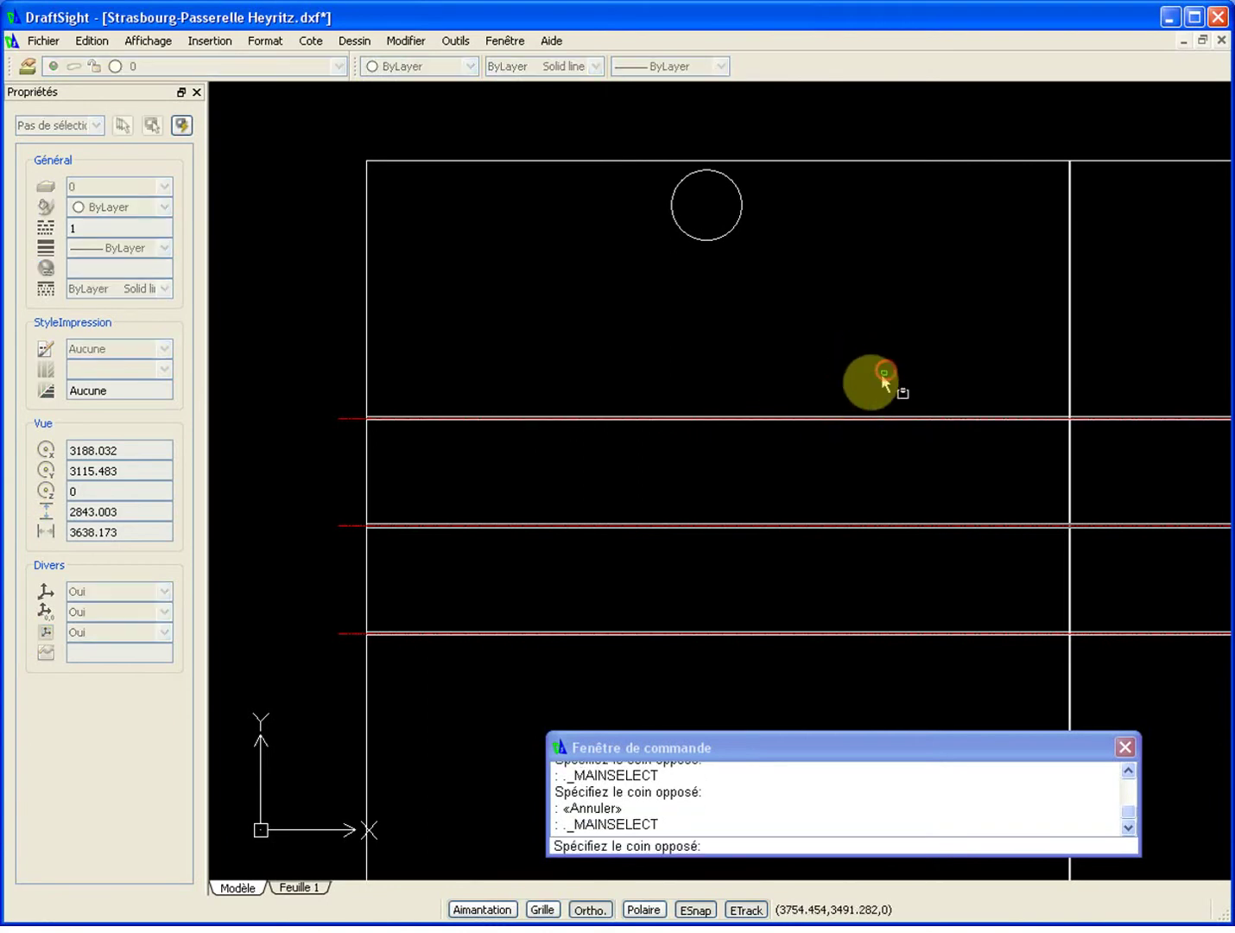
pyautogui.click(771, 471)
pyautogui.click(770, 594)
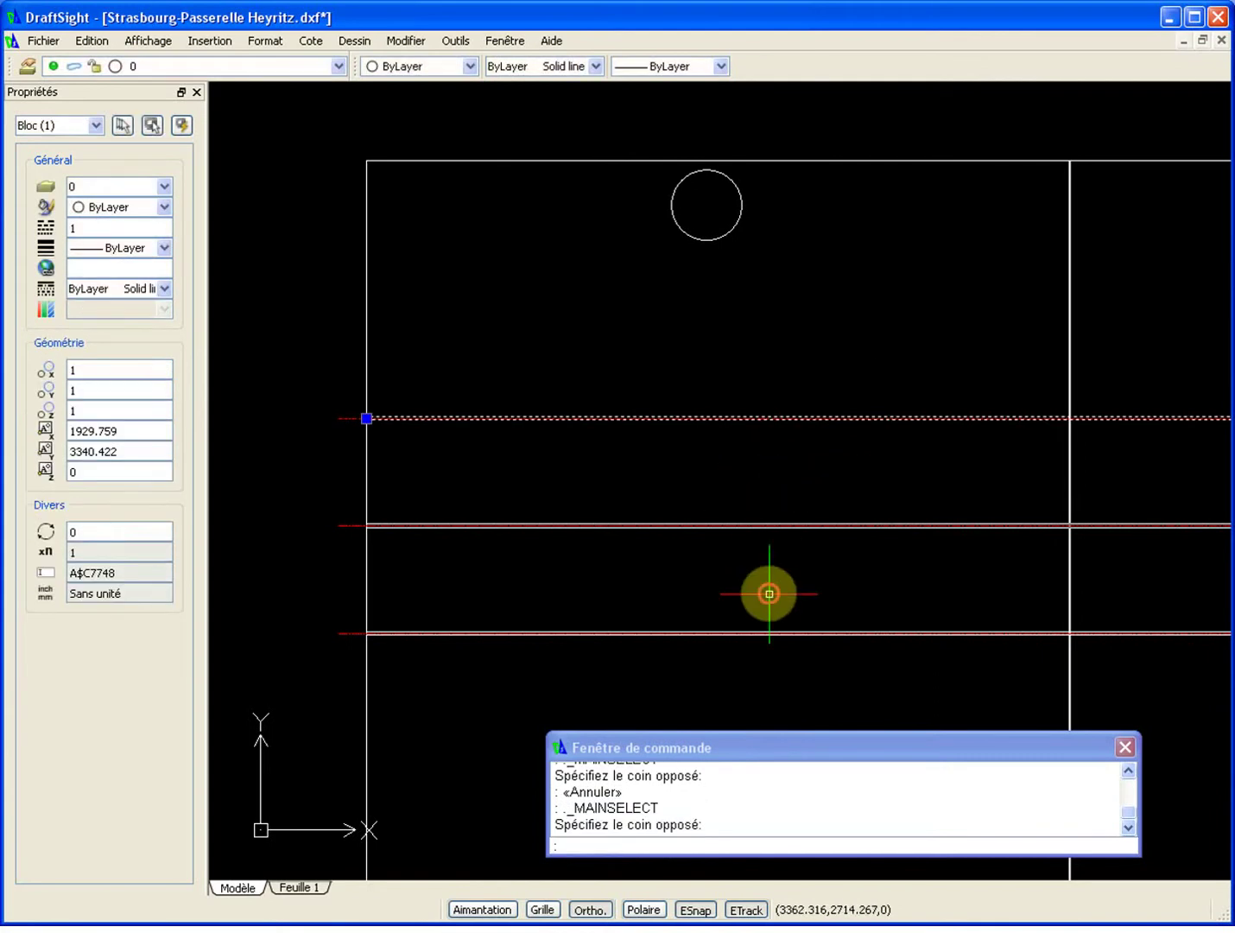
pyautogui.click(680, 666)
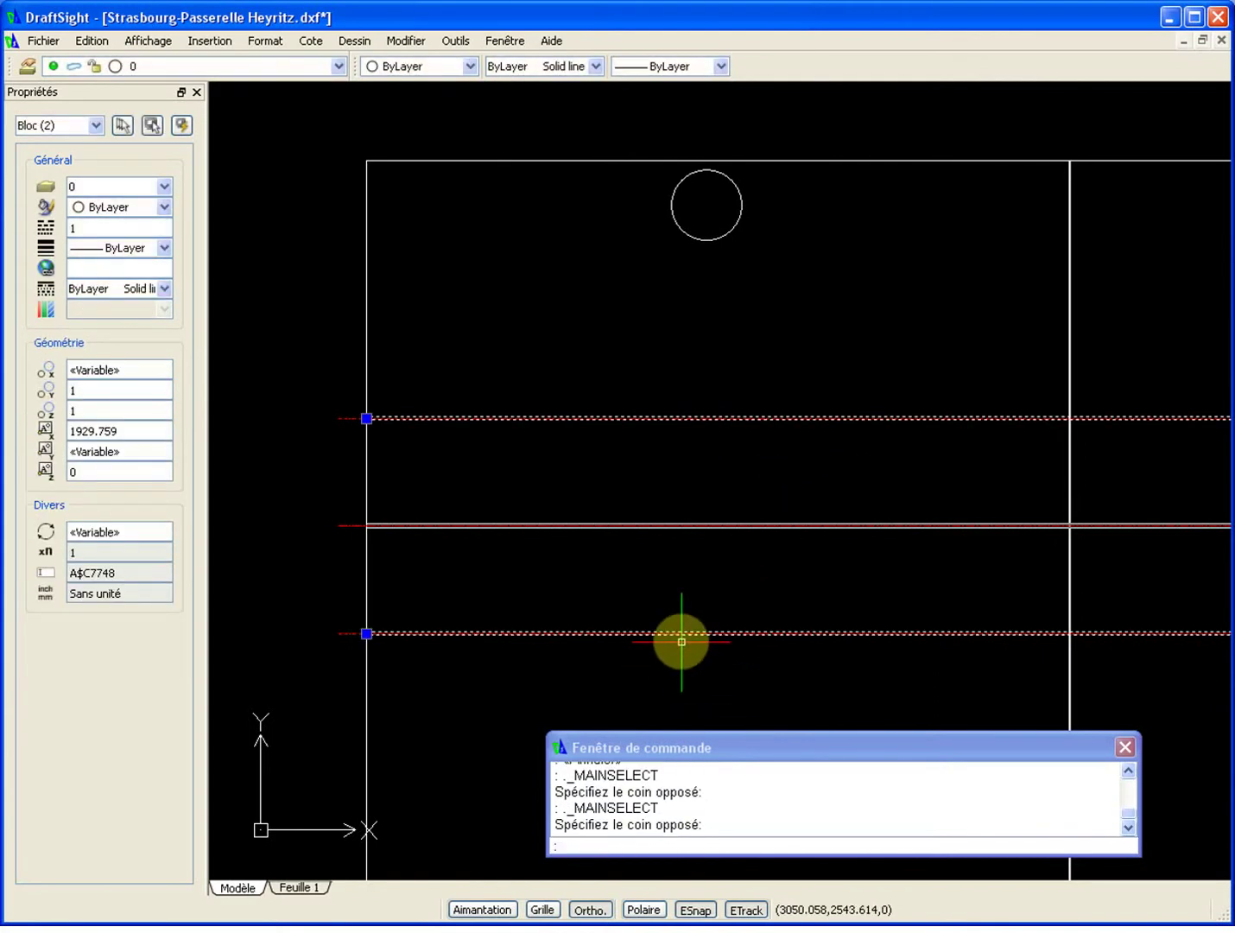
pyautogui.press('Delete')
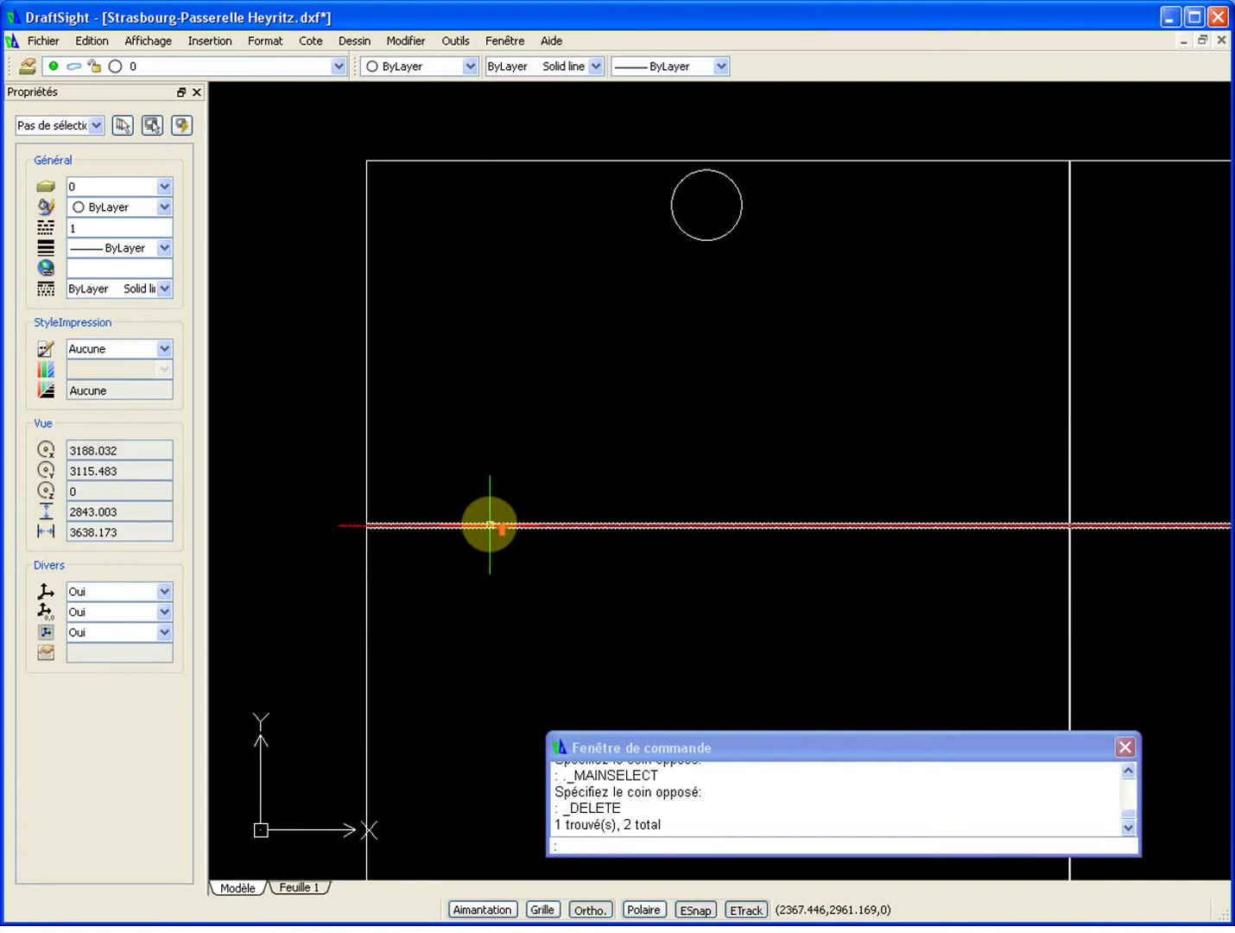
# Copy the remaining horizontal bar block 383 units straight up.
pyautogui.scroll(2, 491, 518)
pyautogui.write('c')
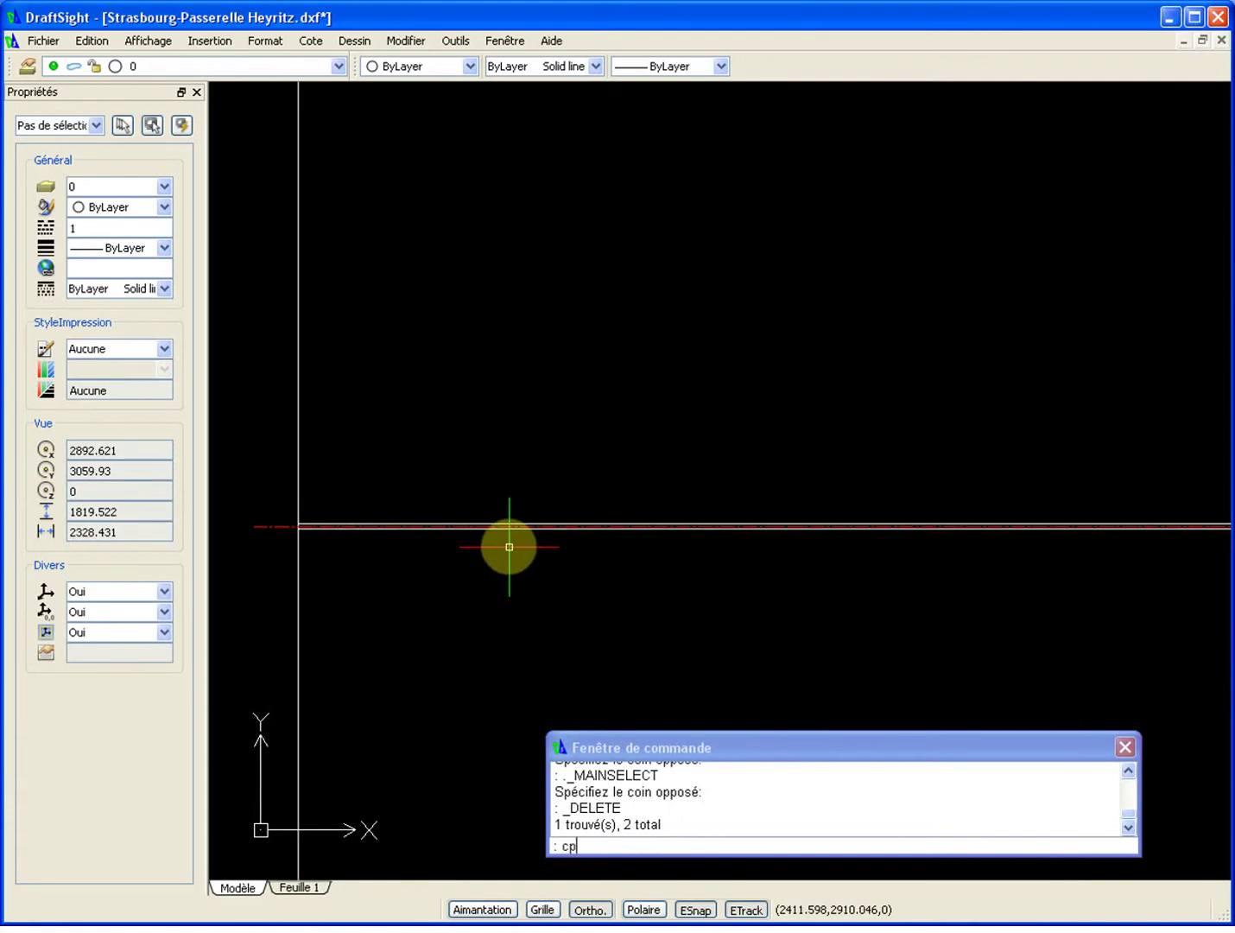
pyautogui.write('p')
pyautogui.press('Return')
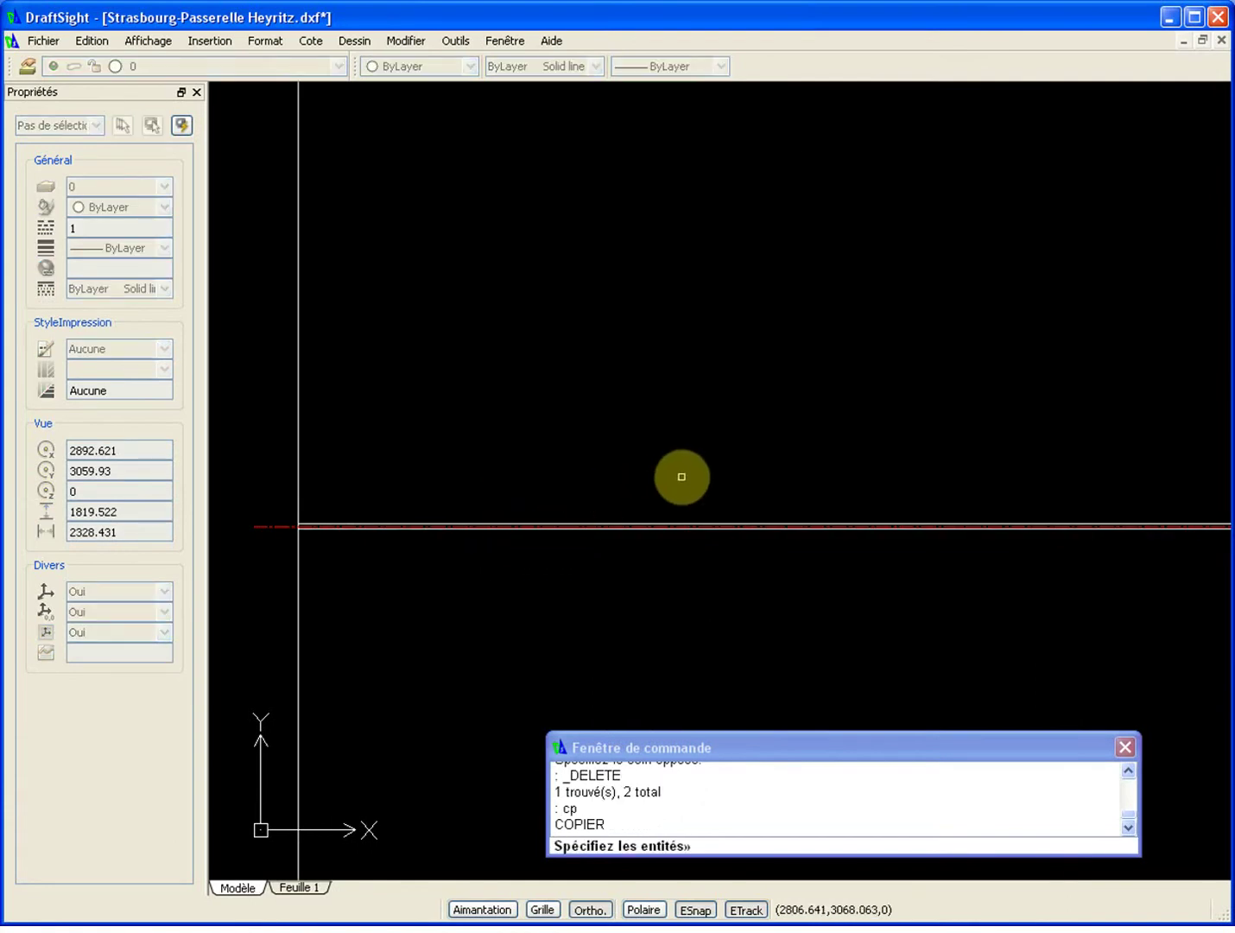
pyautogui.click(704, 471)
pyautogui.click(656, 526)
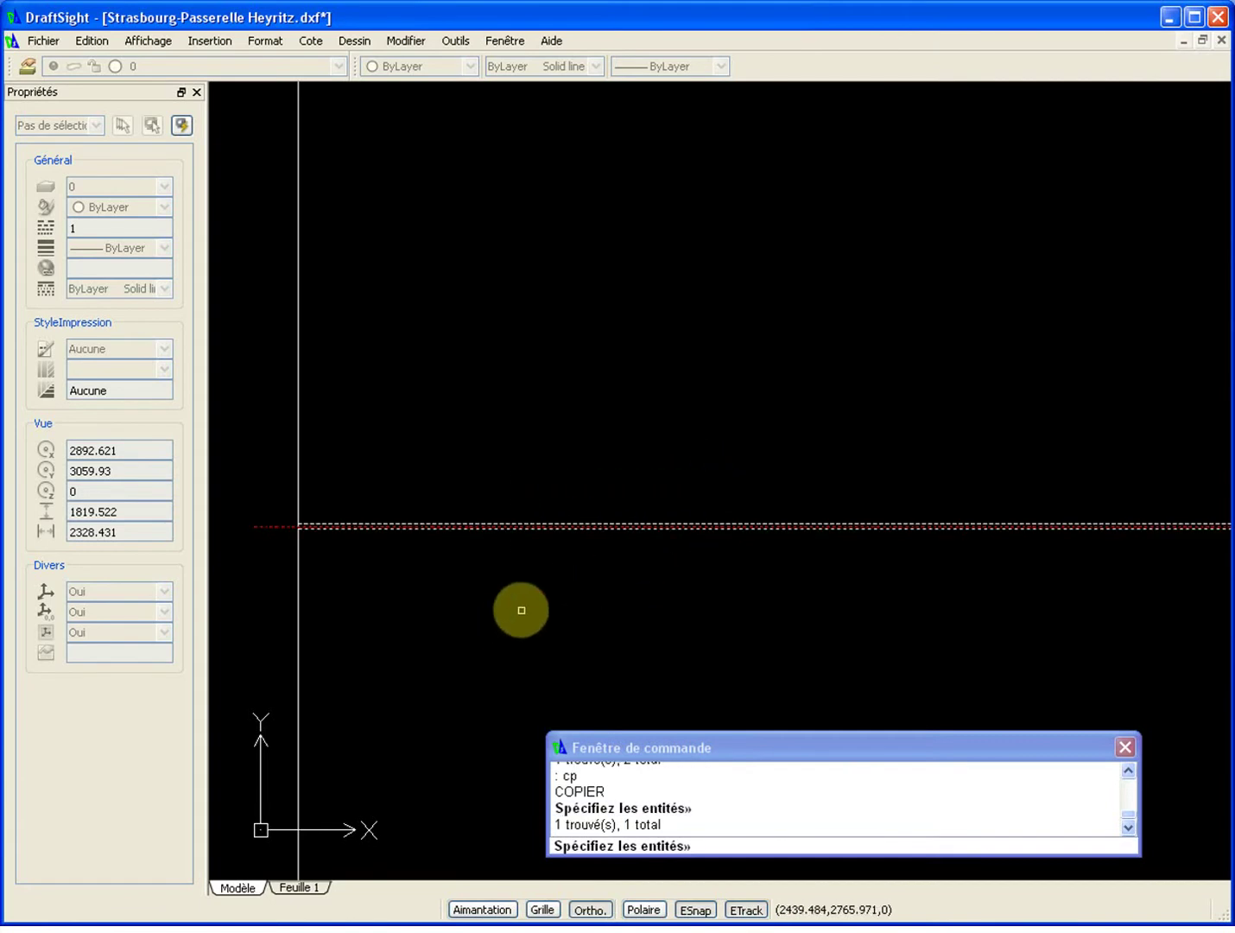
pyautogui.press('Return')
pyautogui.click(476, 679)
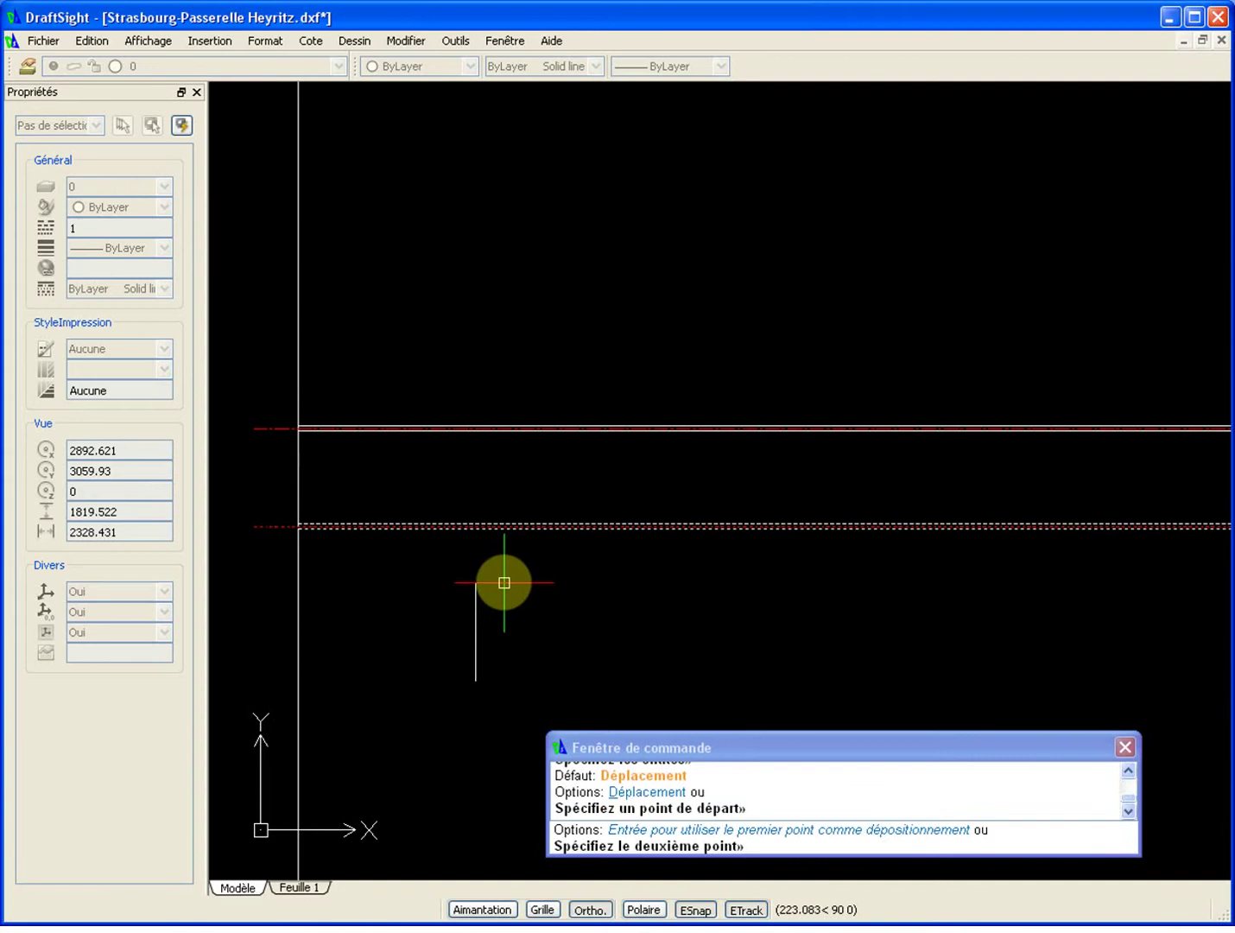
pyautogui.write('383')
pyautogui.press('Return')
pyautogui.write('u')
pyautogui.press('Return')
# Explode the upper horizontal bar block into separate entities.
pyautogui.click(489, 348)
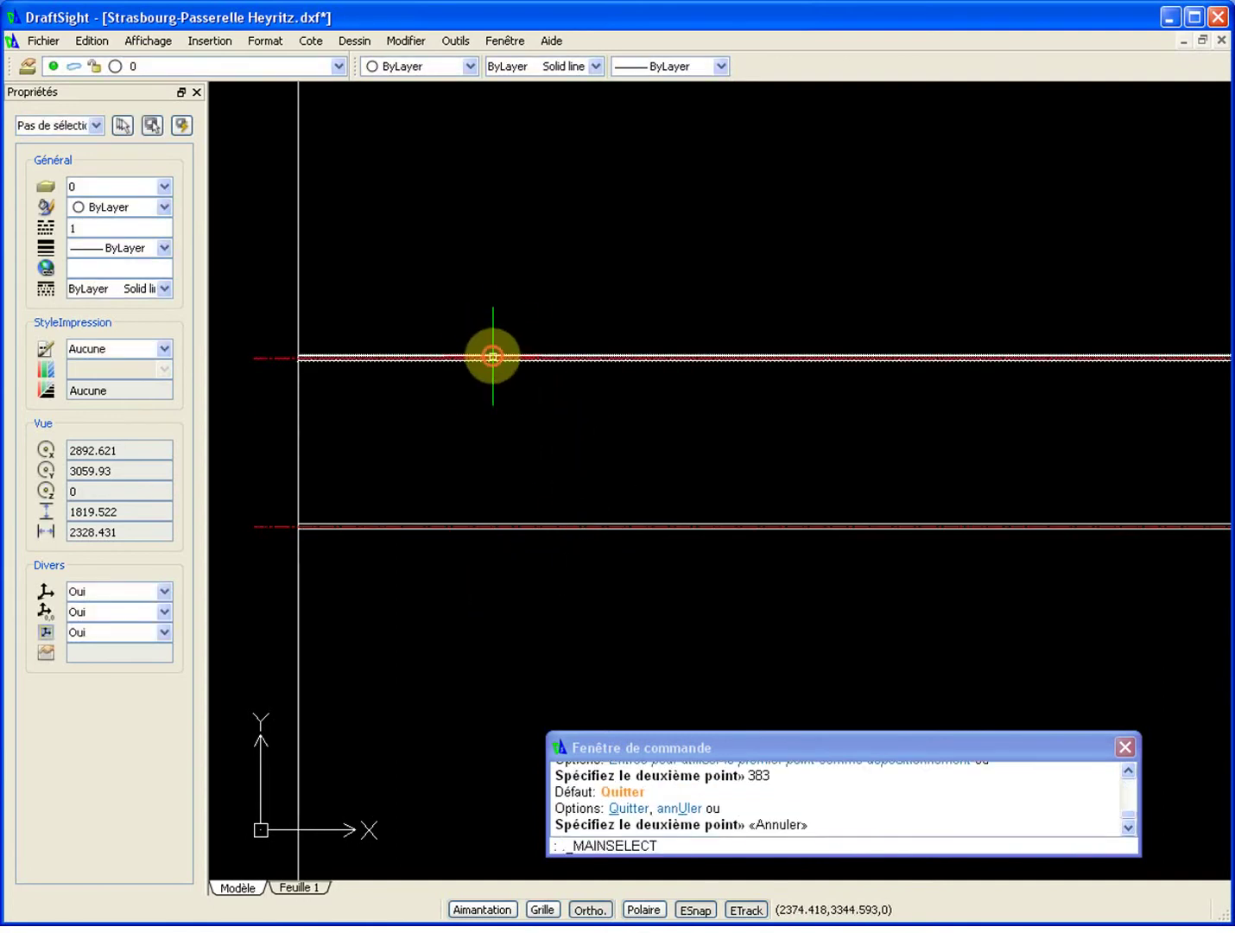
pyautogui.click(421, 41)
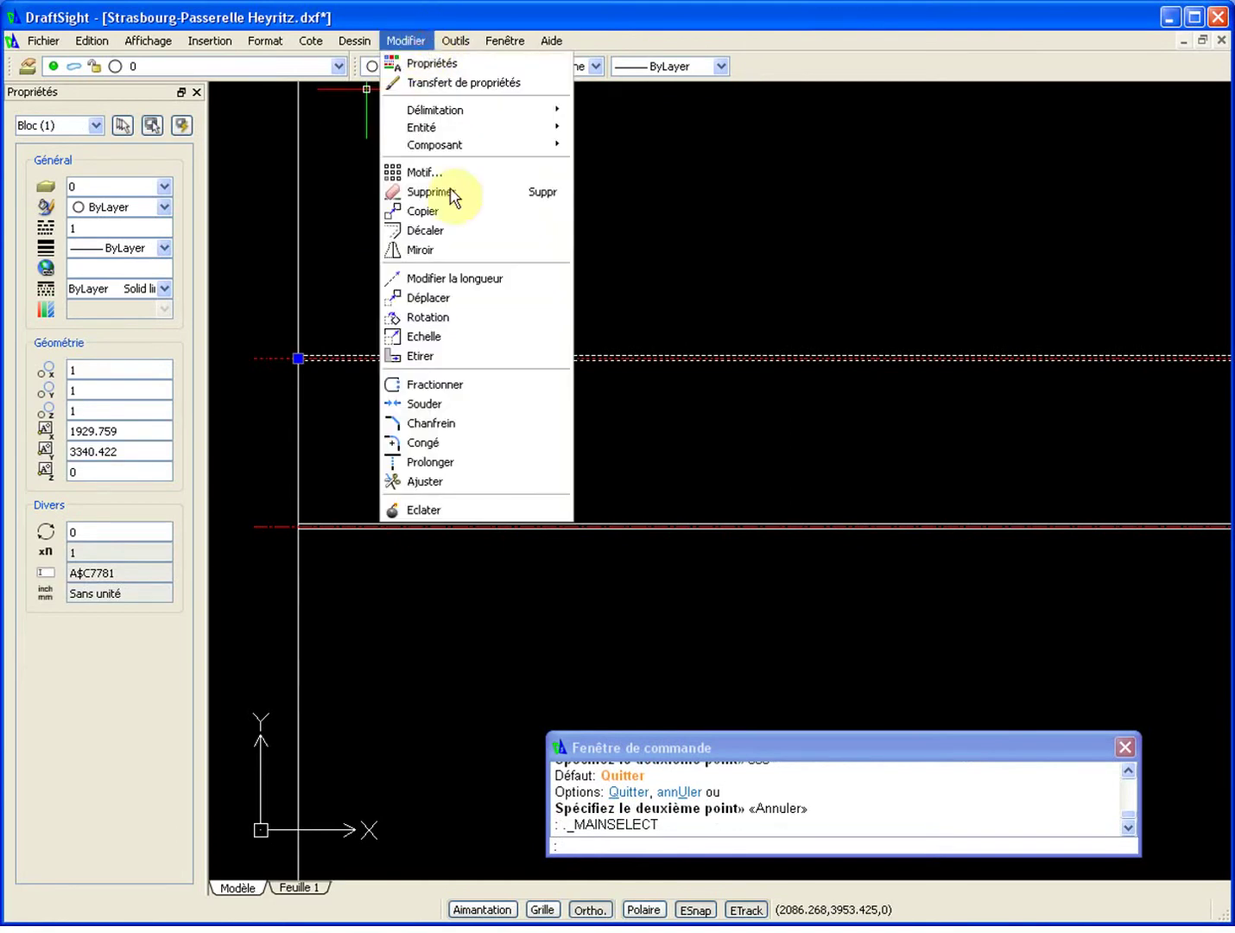
pyautogui.click(428, 507)
pyautogui.press('Escape')
# Measure the distance between the upper bar's two edges at its left end.
pyautogui.scroll(5, 298, 360)
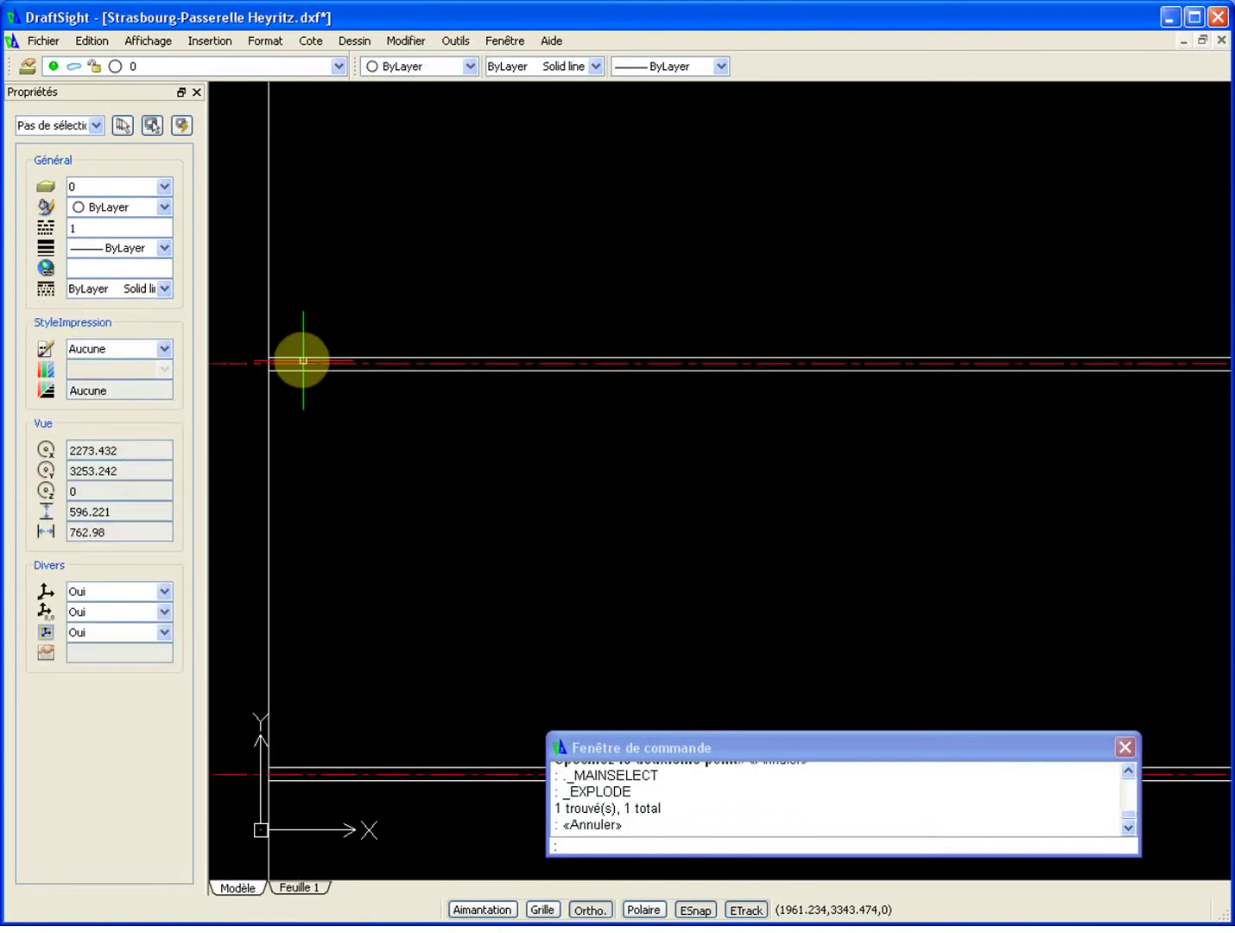
pyautogui.moveTo(298, 360); pyautogui.dragTo(509, 409, button='middle')
pyautogui.scroll(5, 455, 406)
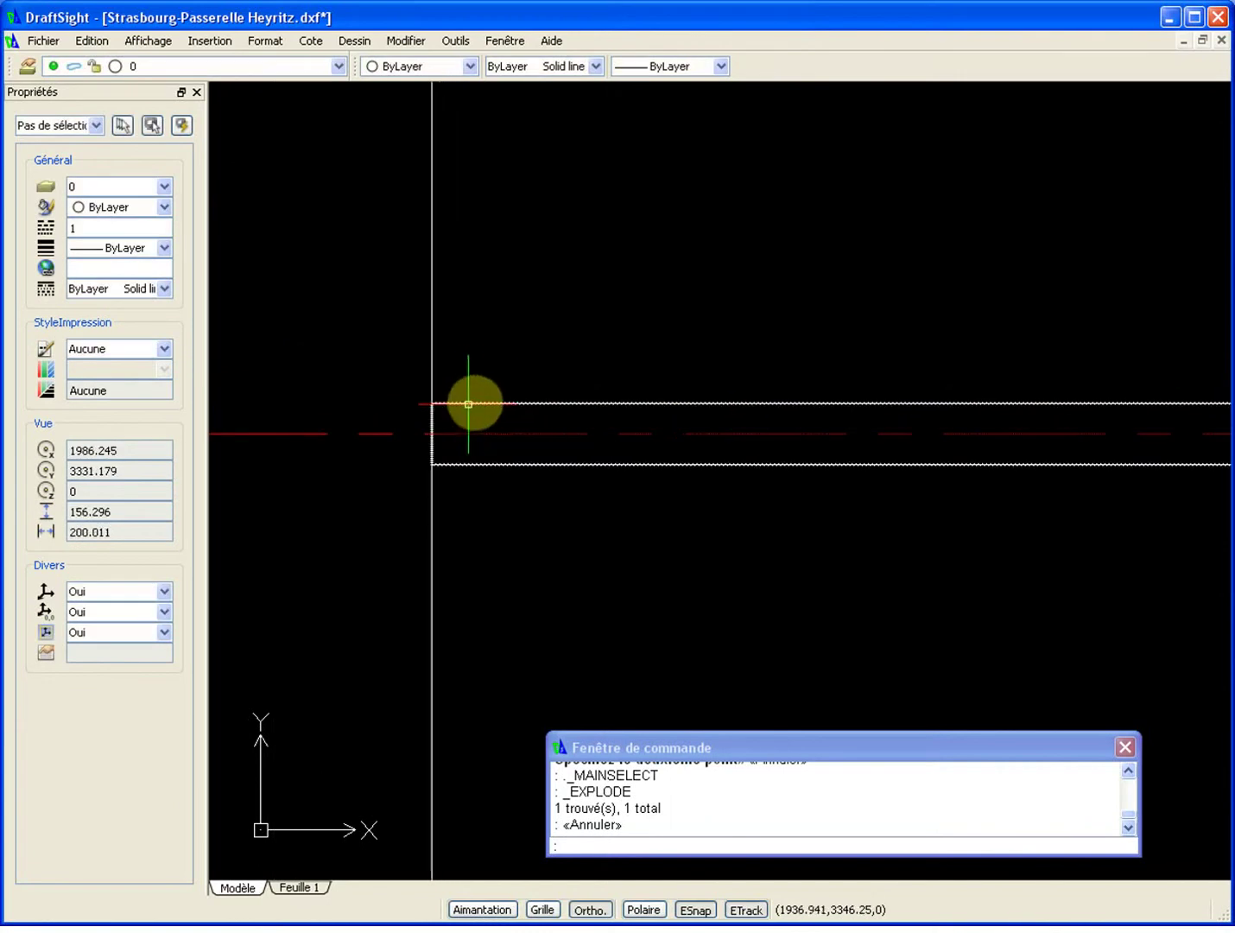
pyautogui.click(480, 403)
pyautogui.click(474, 409)
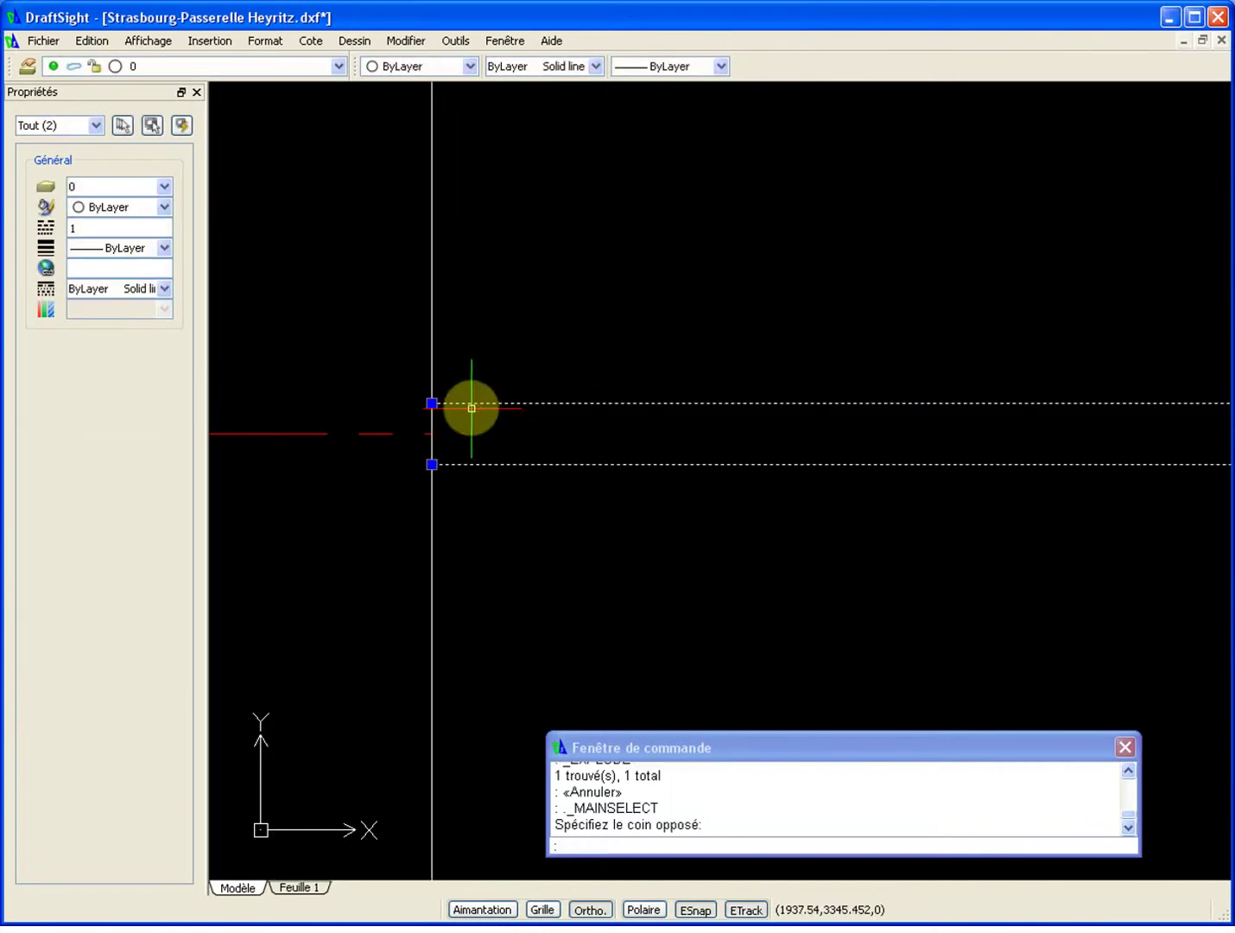
pyautogui.press('Escape')
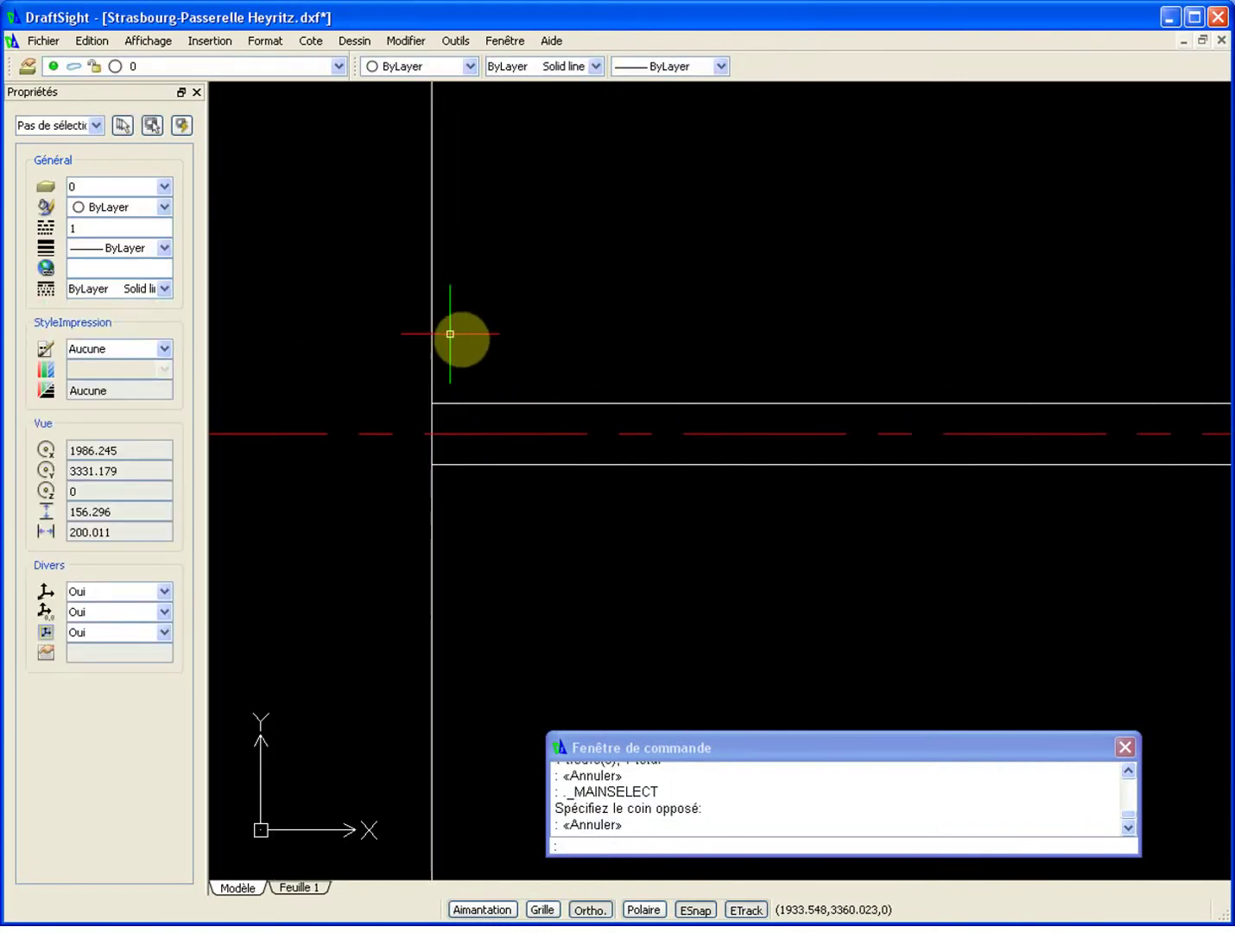
pyautogui.scroll(6, 436, 407)
pyautogui.write('di')
pyautogui.press('Return')
pyautogui.click(423, 590)
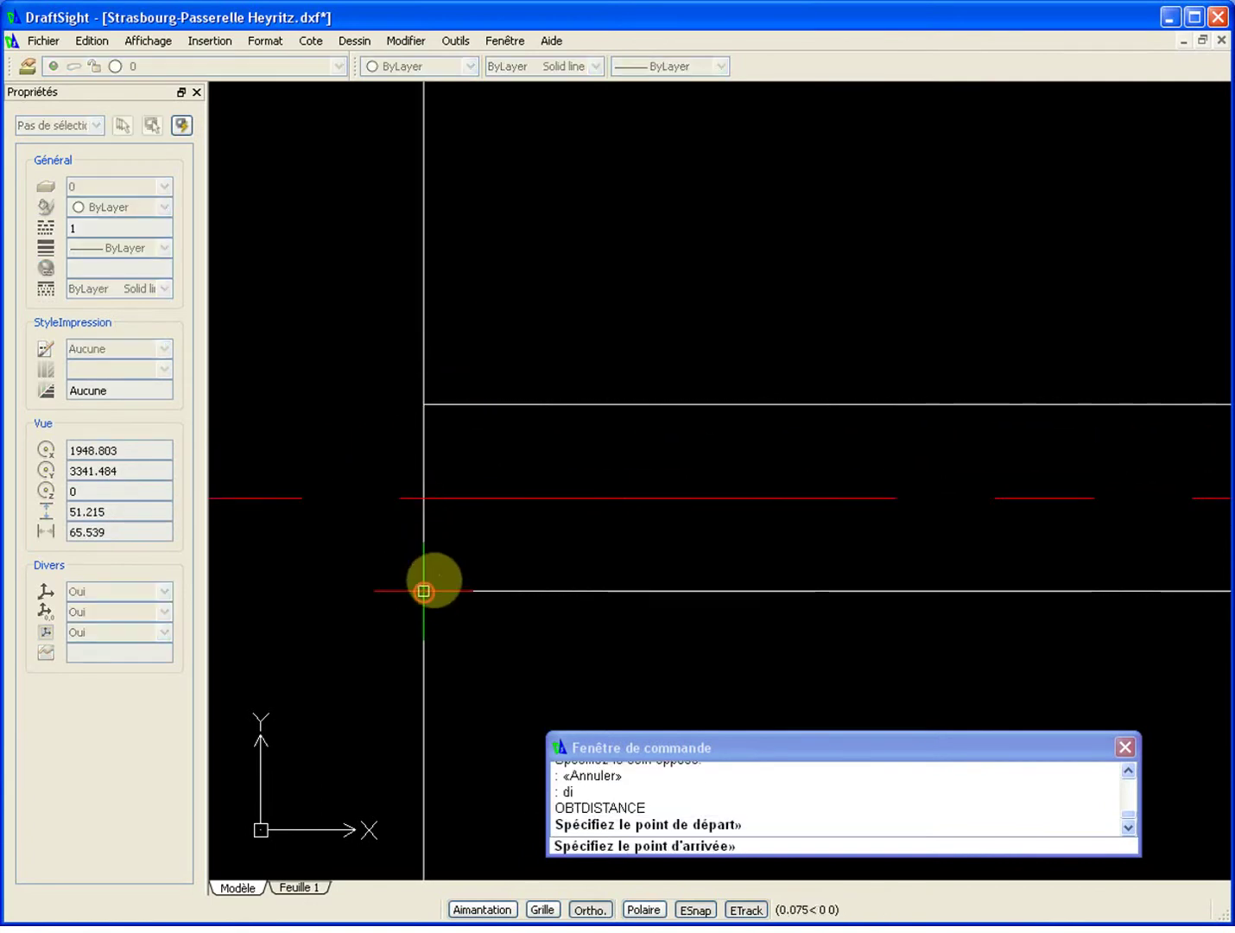
pyautogui.click(424, 403)
pyautogui.press('Escape')
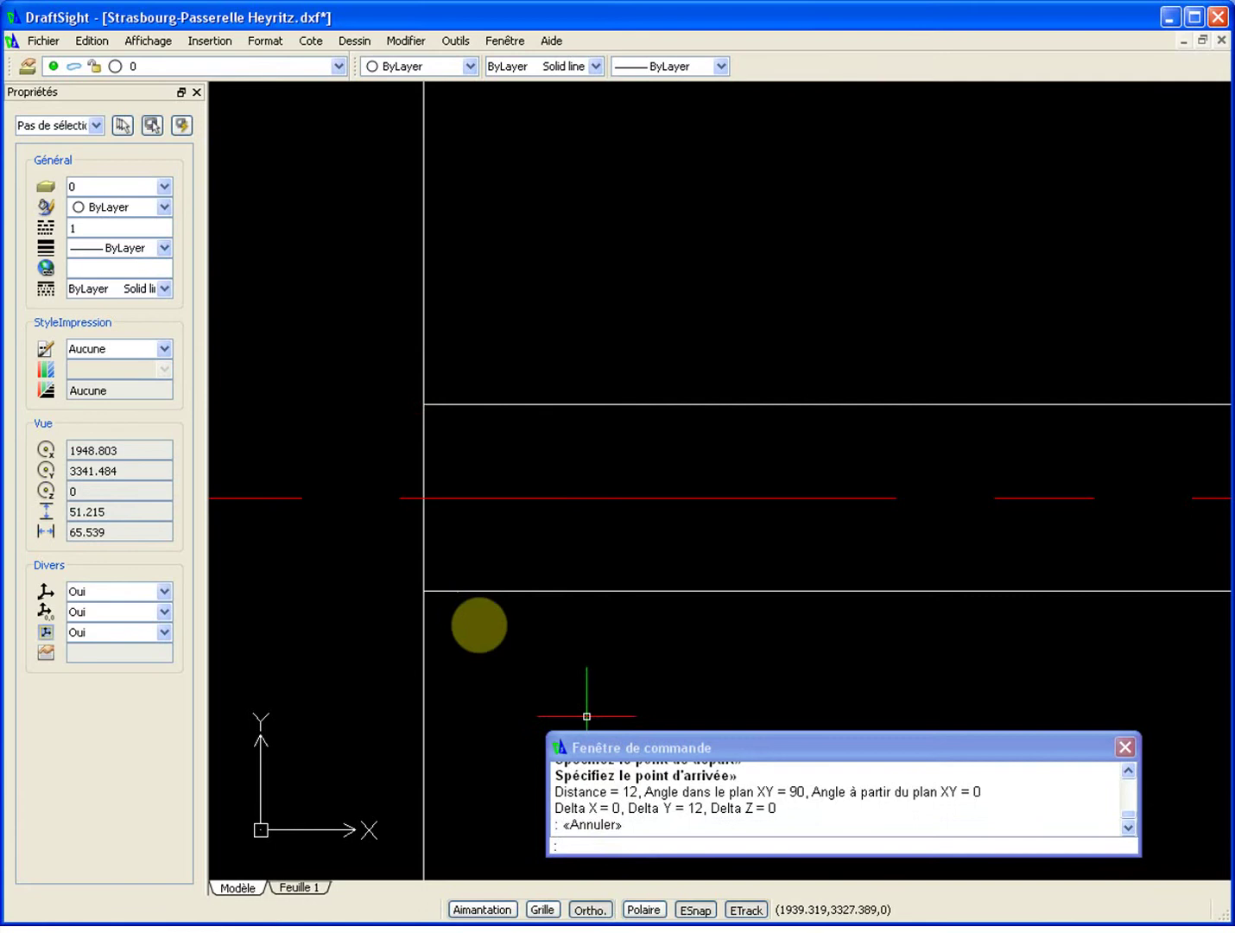
pyautogui.write('e')
pyautogui.press('Return')
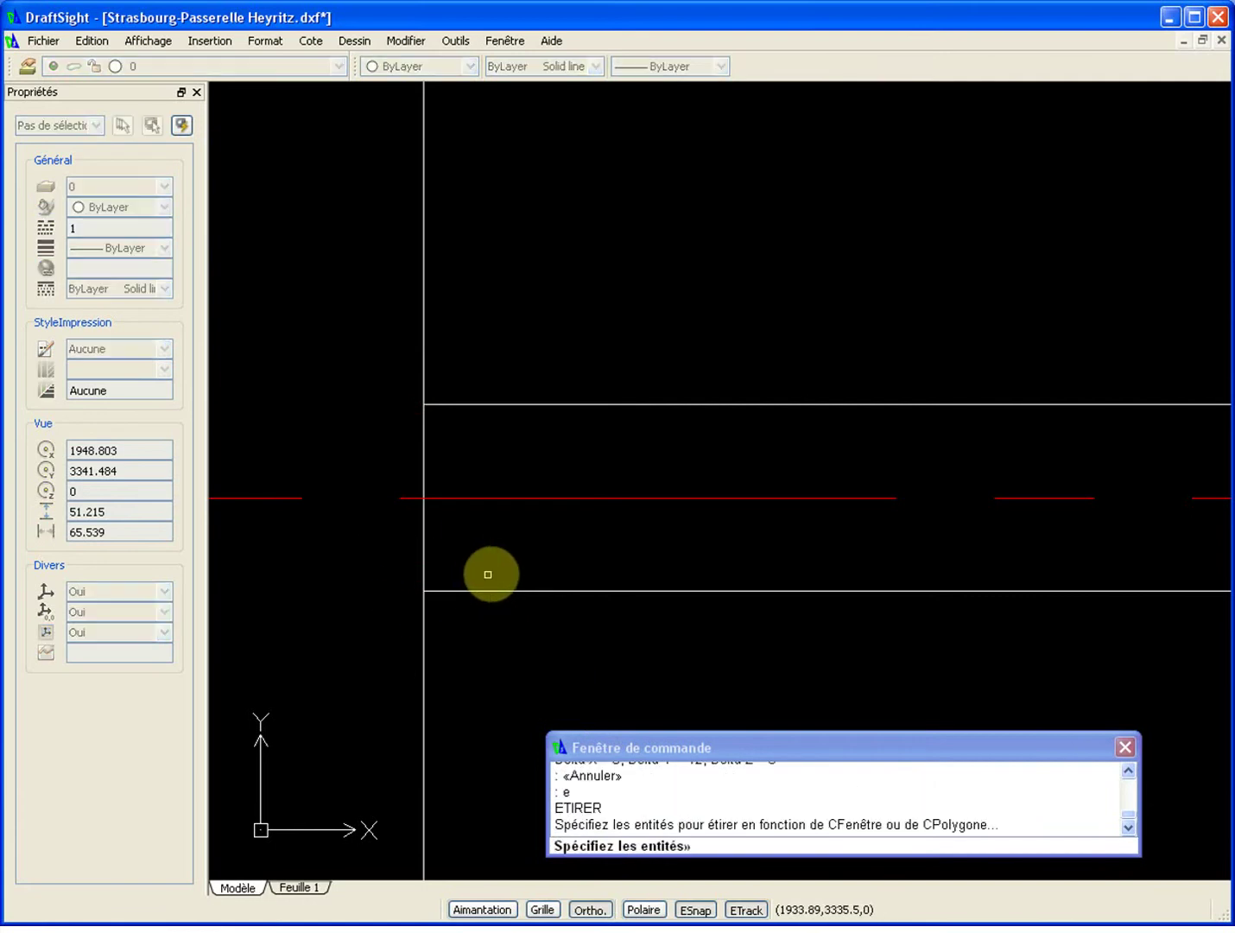
pyautogui.press('Escape')
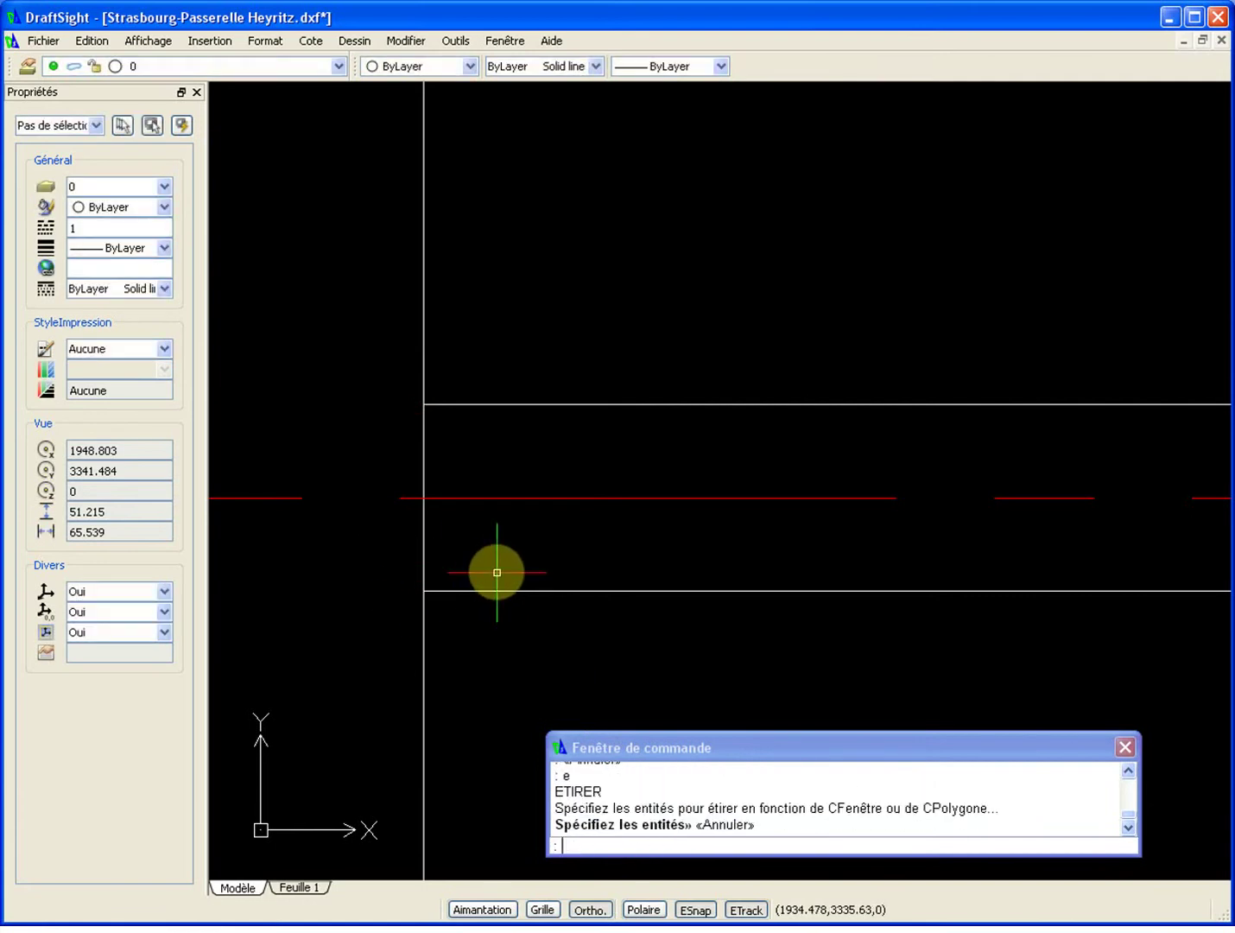
# Stretch the left end of the upper bar's lower edge 1 unit upward.
pyautogui.press('Return')
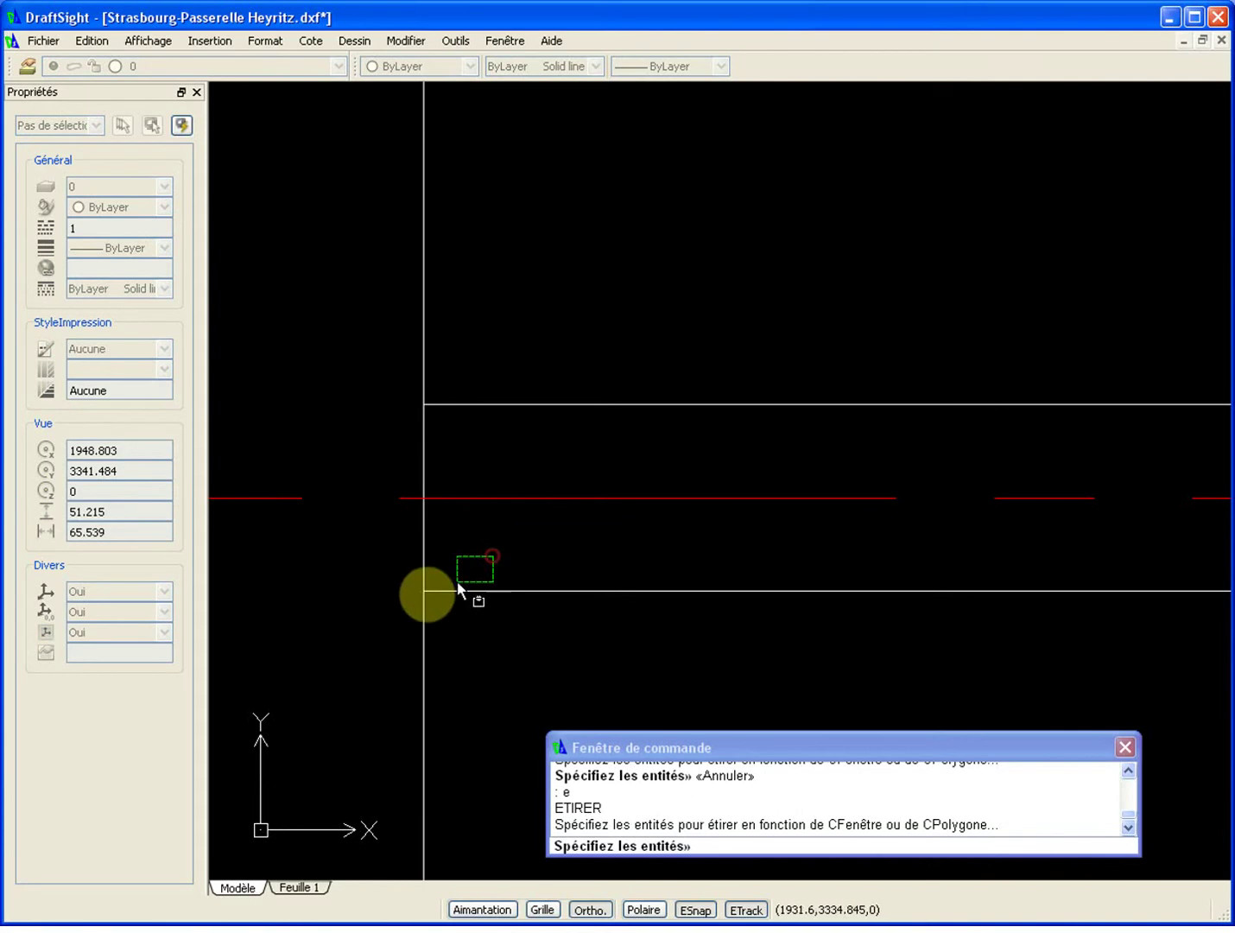
pyautogui.click(484, 562)
pyautogui.click(353, 634)
pyautogui.press('Return')
pyautogui.click(467, 687)
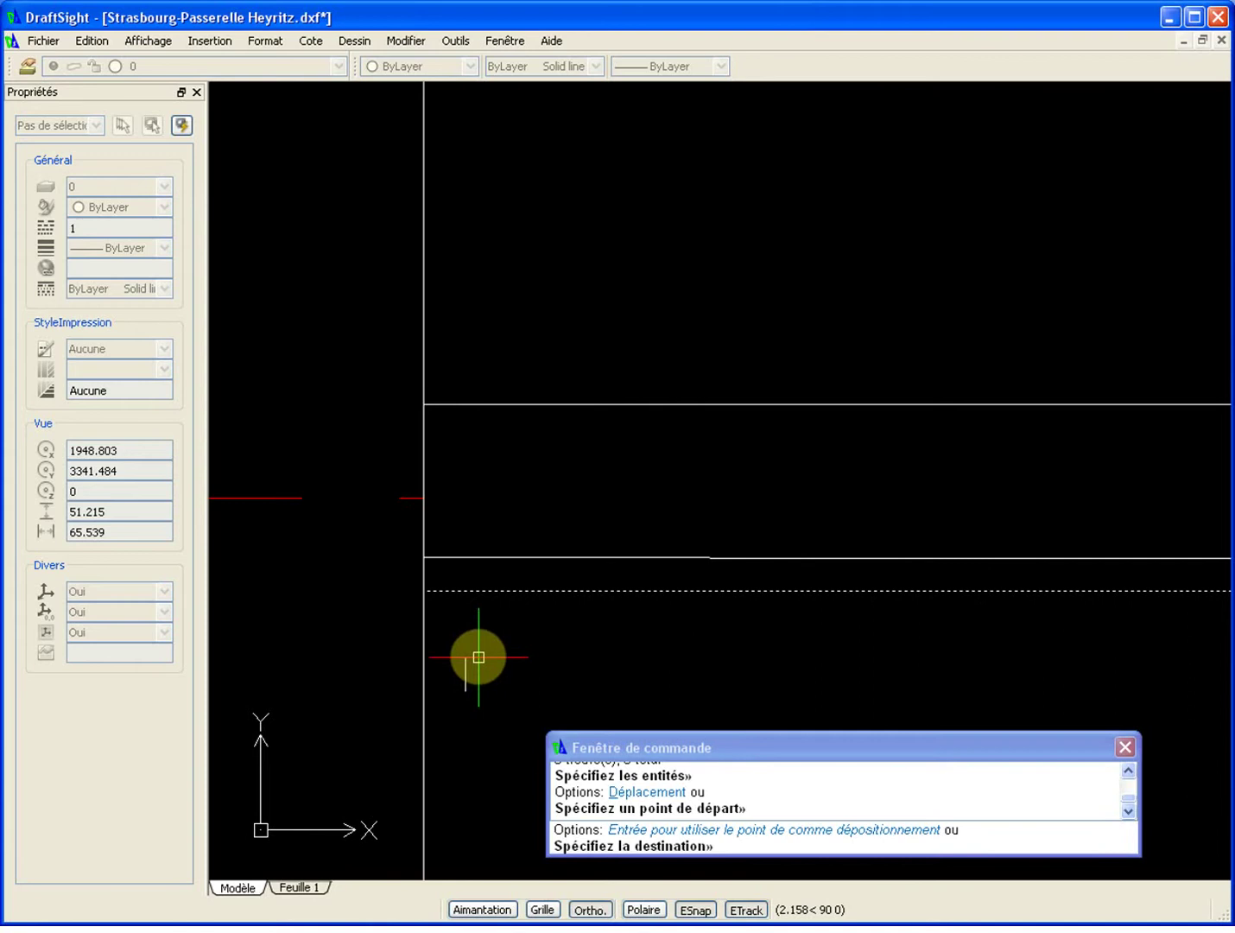
pyautogui.write('1')
pyautogui.press('Return')
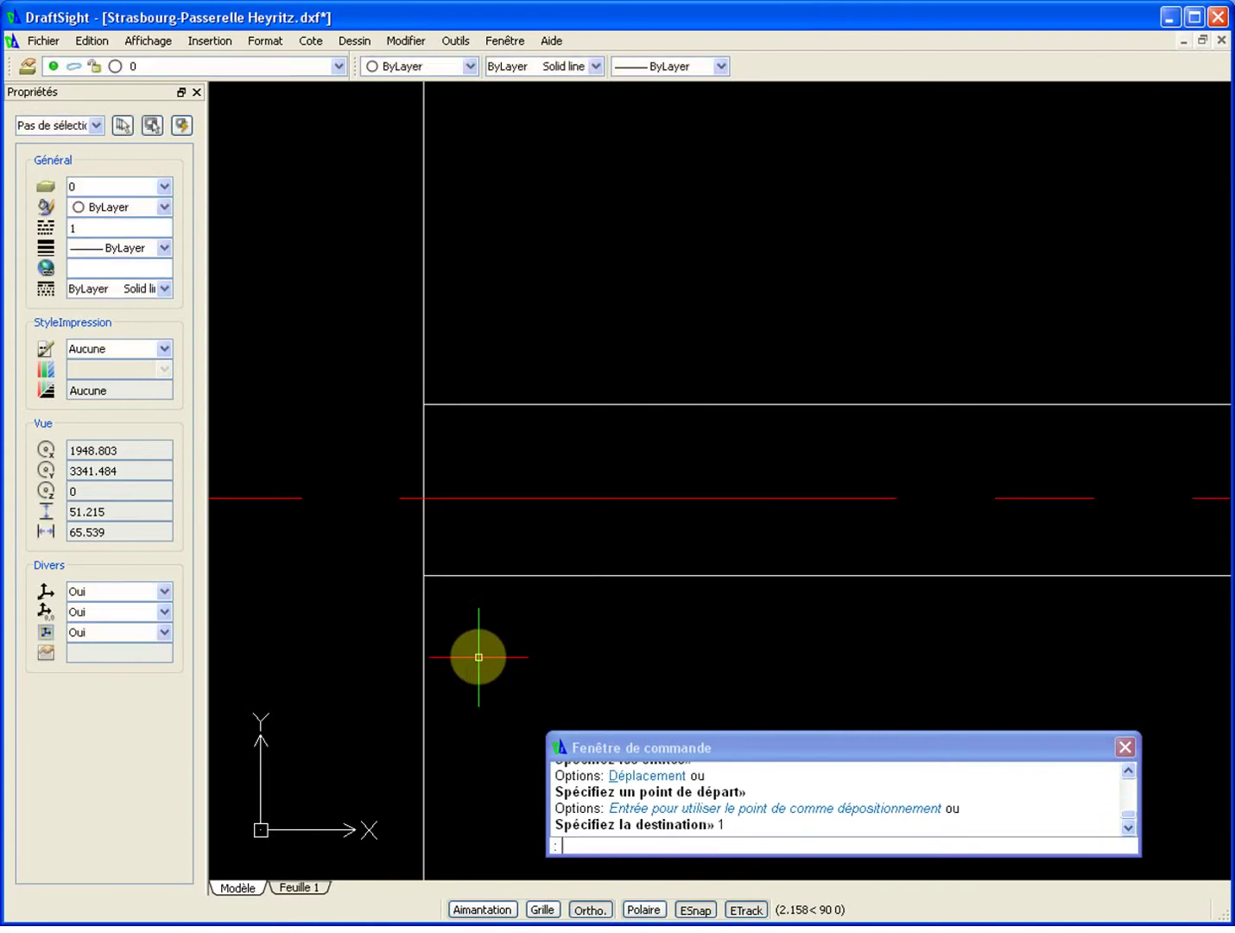
# Stretch the left end of the upper bar's upper edge 1 unit downward.
pyautogui.press('Return')
pyautogui.moveTo(490, 363); pyautogui.dragTo(372, 456)
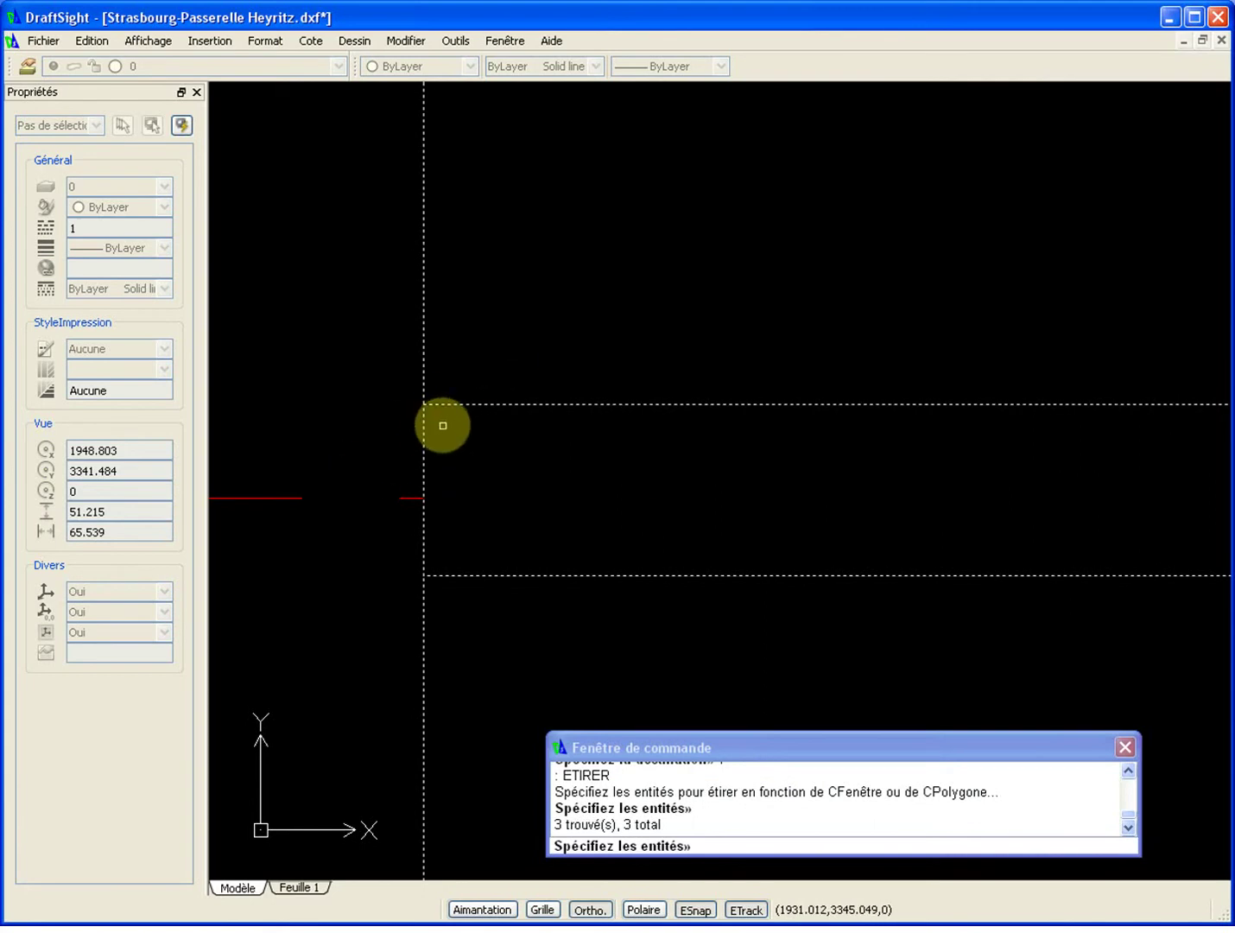
pyautogui.press('Return')
pyautogui.click(457, 423)
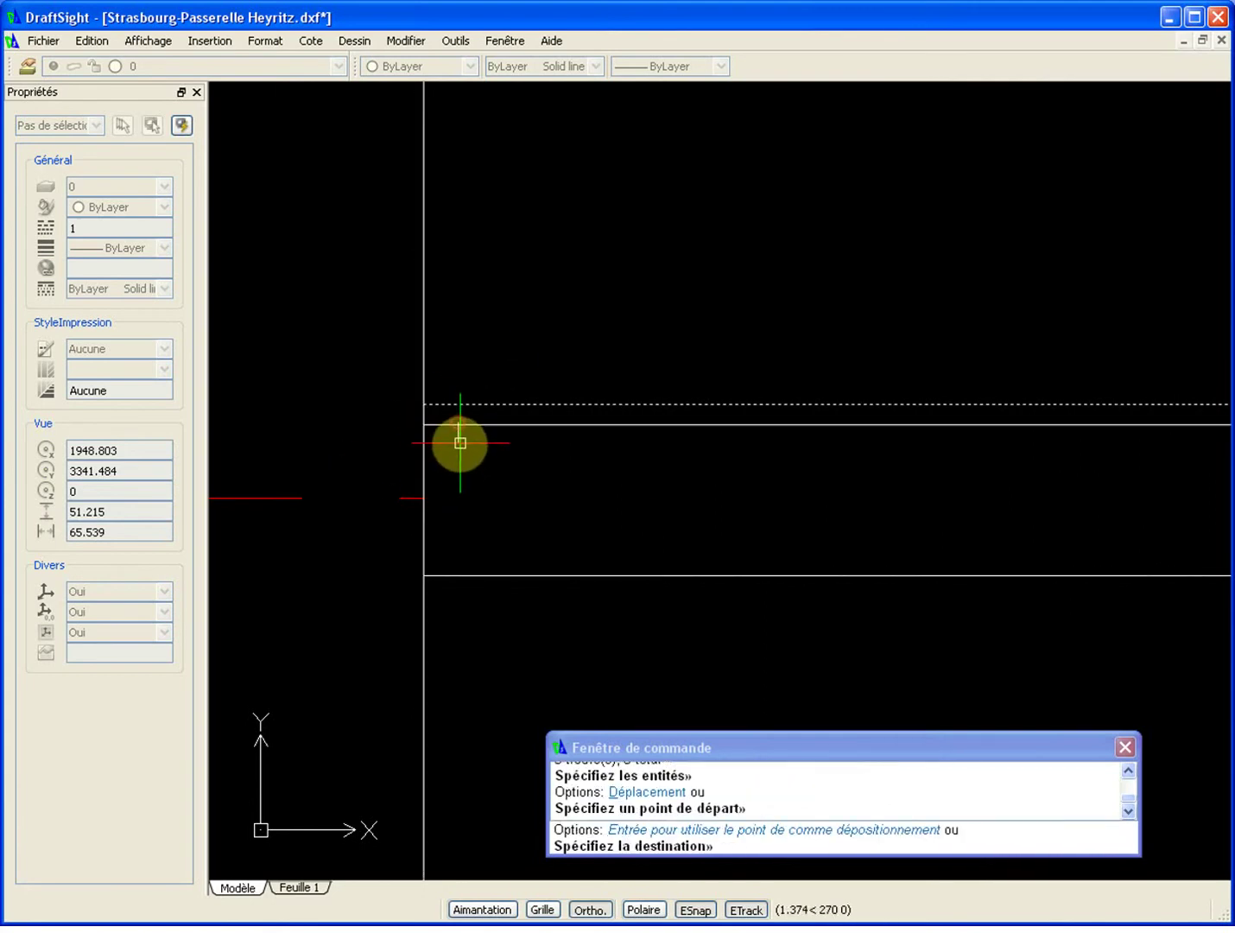
pyautogui.write('1')
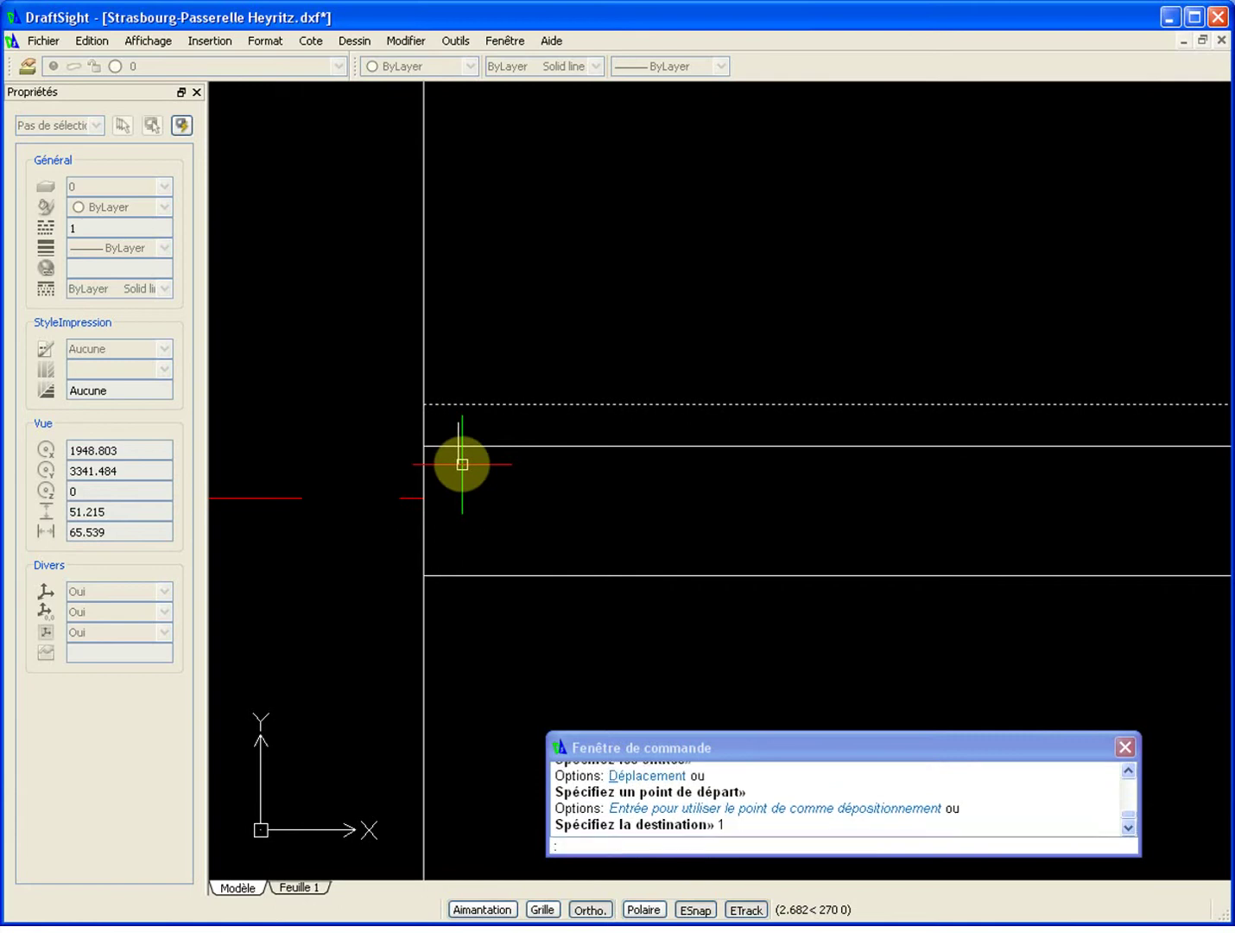
pyautogui.press('Escape')
# Stretch the right end of the upper bar's upper edge 1 unit downward.
pyautogui.scroll(-5, 462, 458)
pyautogui.scroll(-5, 526, 457)
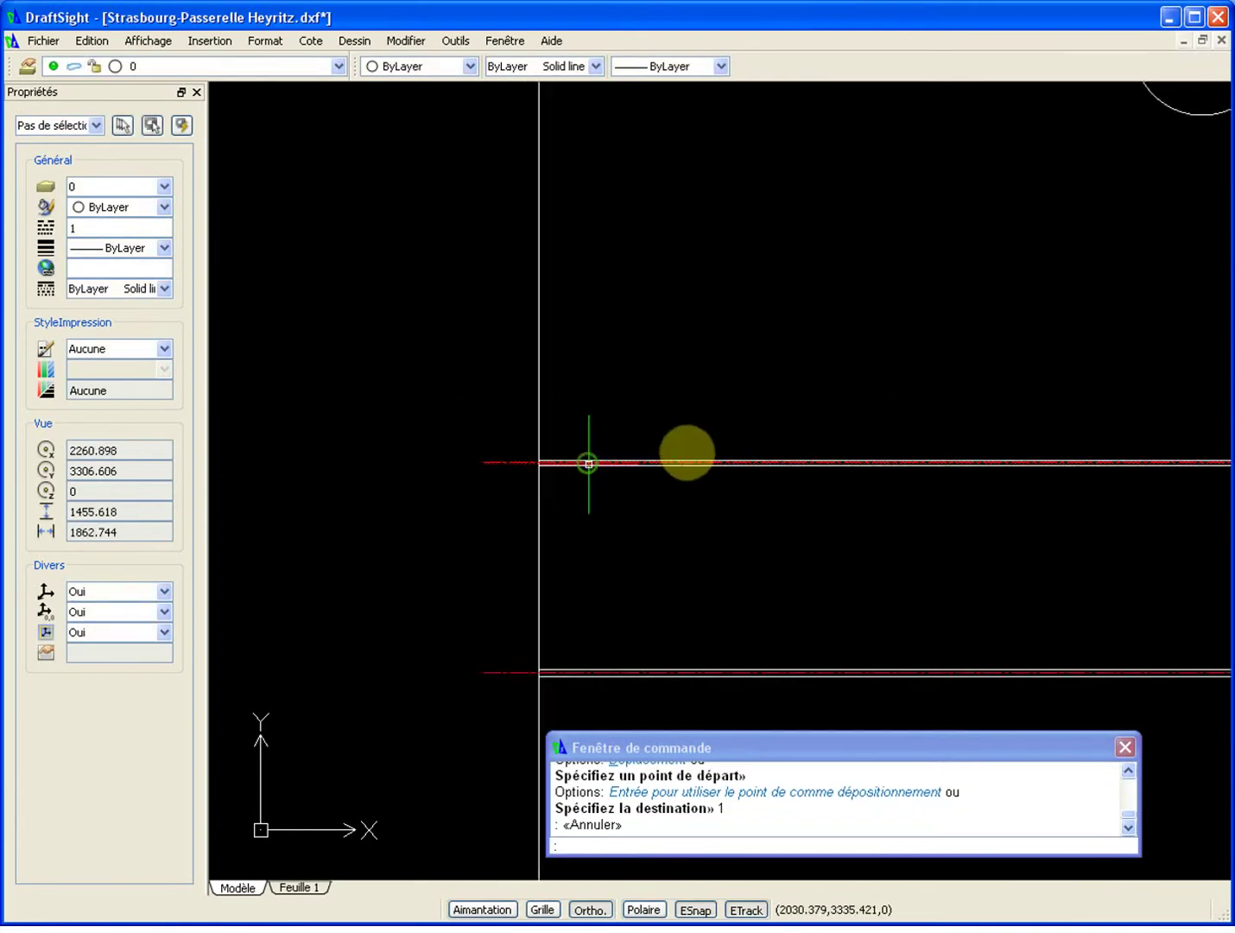
pyautogui.moveTo(828, 450)
pyautogui.mouseDown(button='middle')
pyautogui.moveTo(157, 419)
pyautogui.moveTo(223, 423)
pyautogui.mouseUp(button='middle')
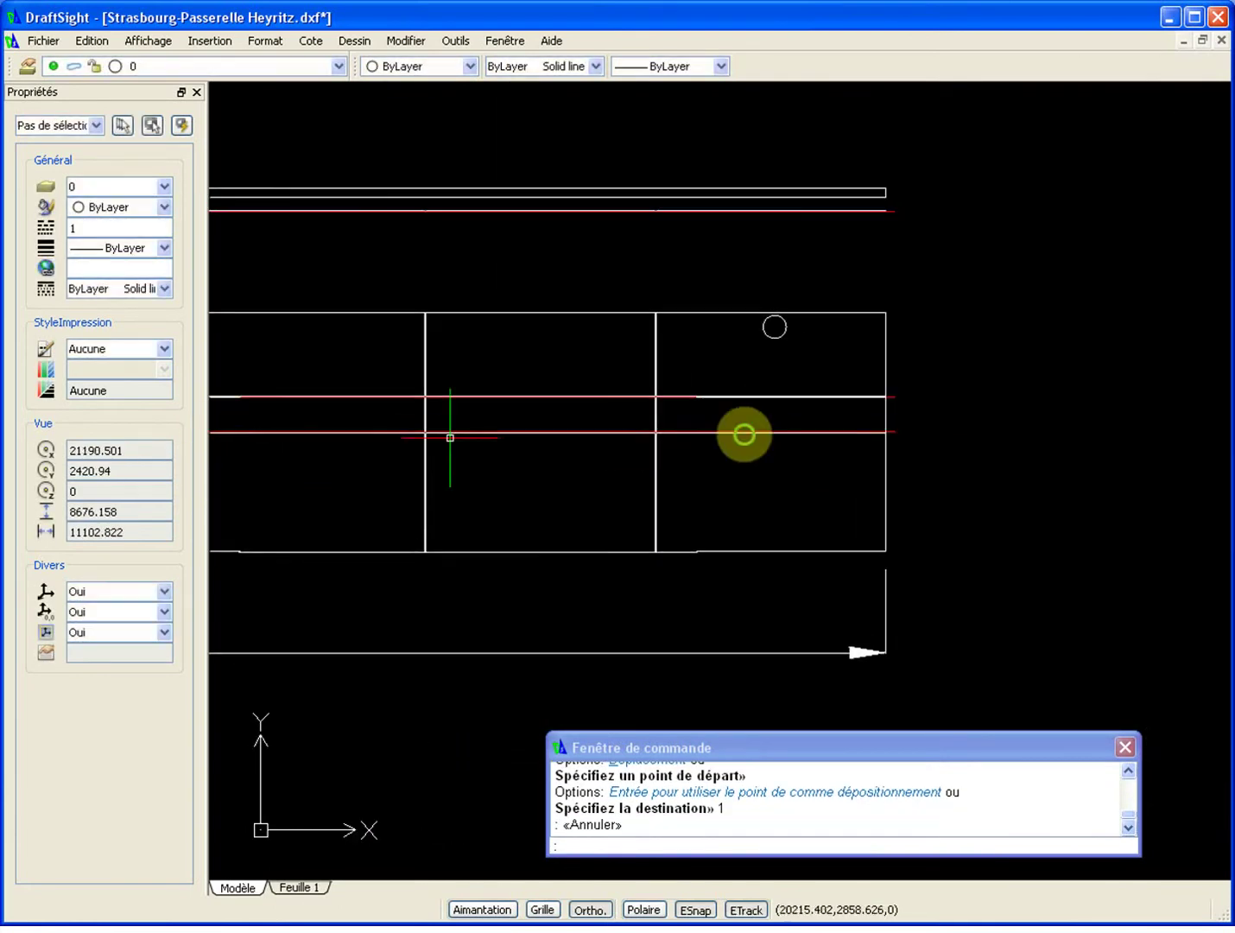
pyautogui.scroll(10, 624, 385)
pyautogui.scroll(6, 596, 432)
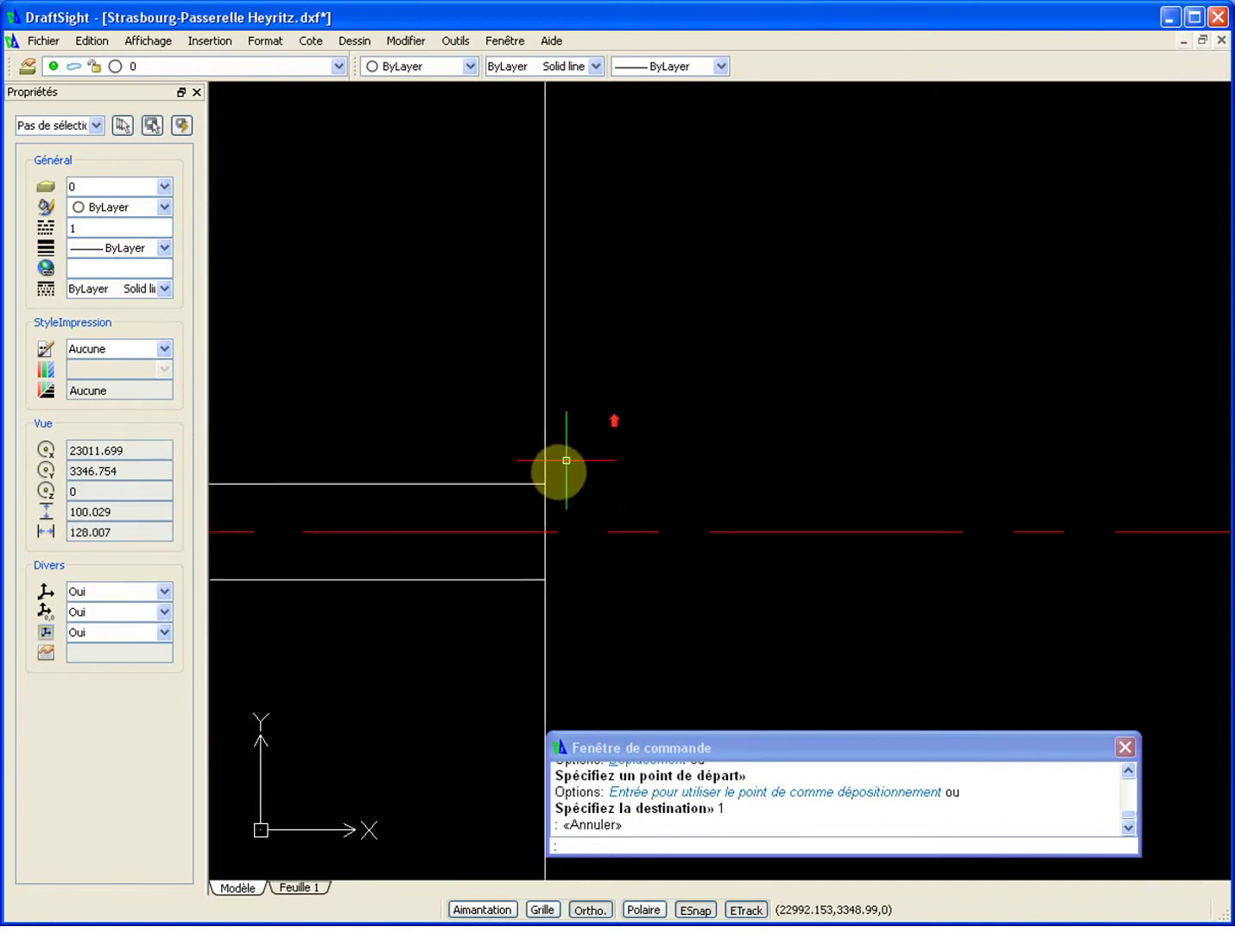
pyautogui.write('s')
pyautogui.press('Return')
pyautogui.click(519, 497)
pyautogui.press('Return')
pyautogui.click(602, 423)
pyautogui.write('1')
pyautogui.press('Return')
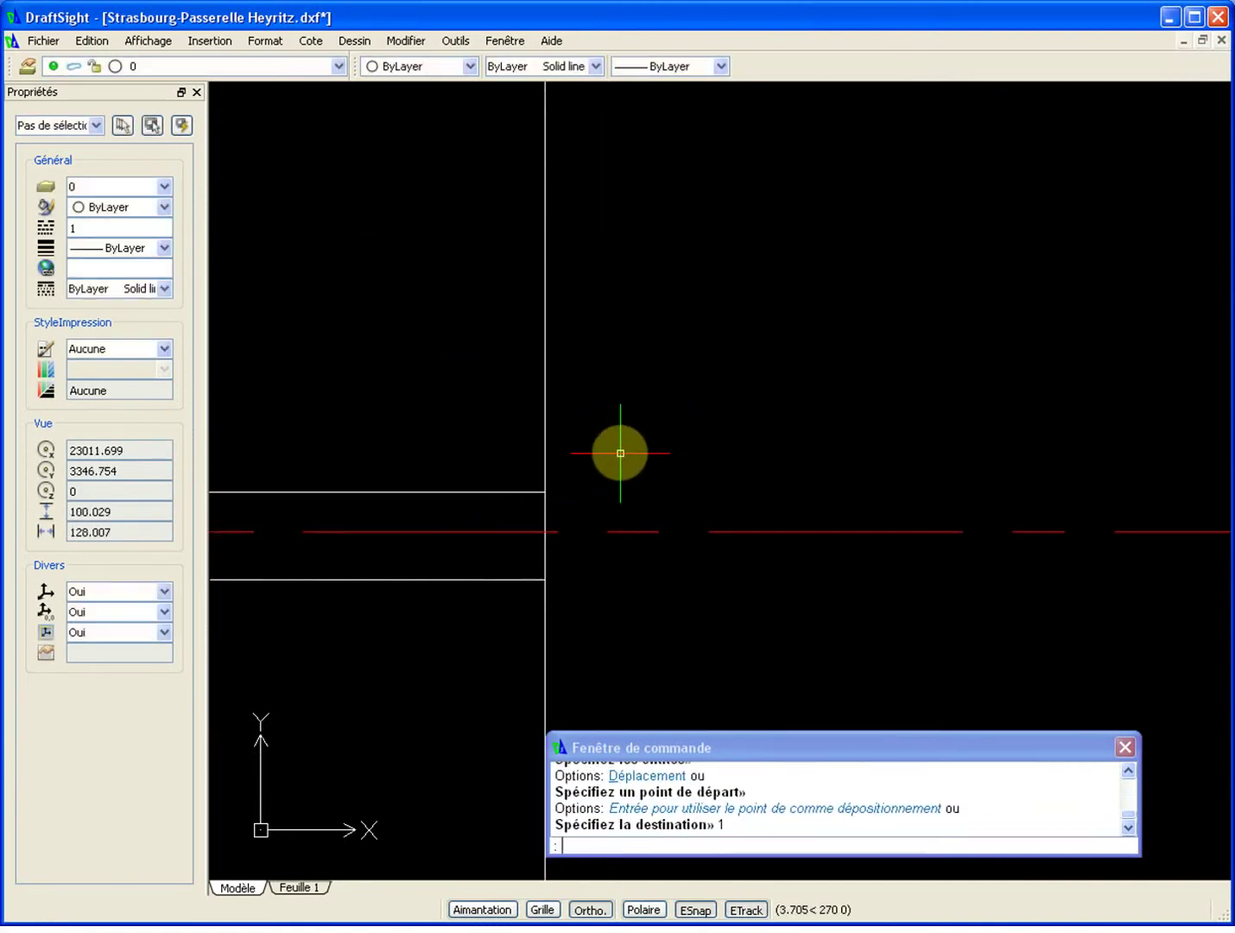
# Stretch the right end of the upper bar's lower edge 1 unit upward.
pyautogui.press('Return')
pyautogui.click(617, 530)
pyautogui.click(516, 612)
pyautogui.press('Return')
pyautogui.click(579, 613)
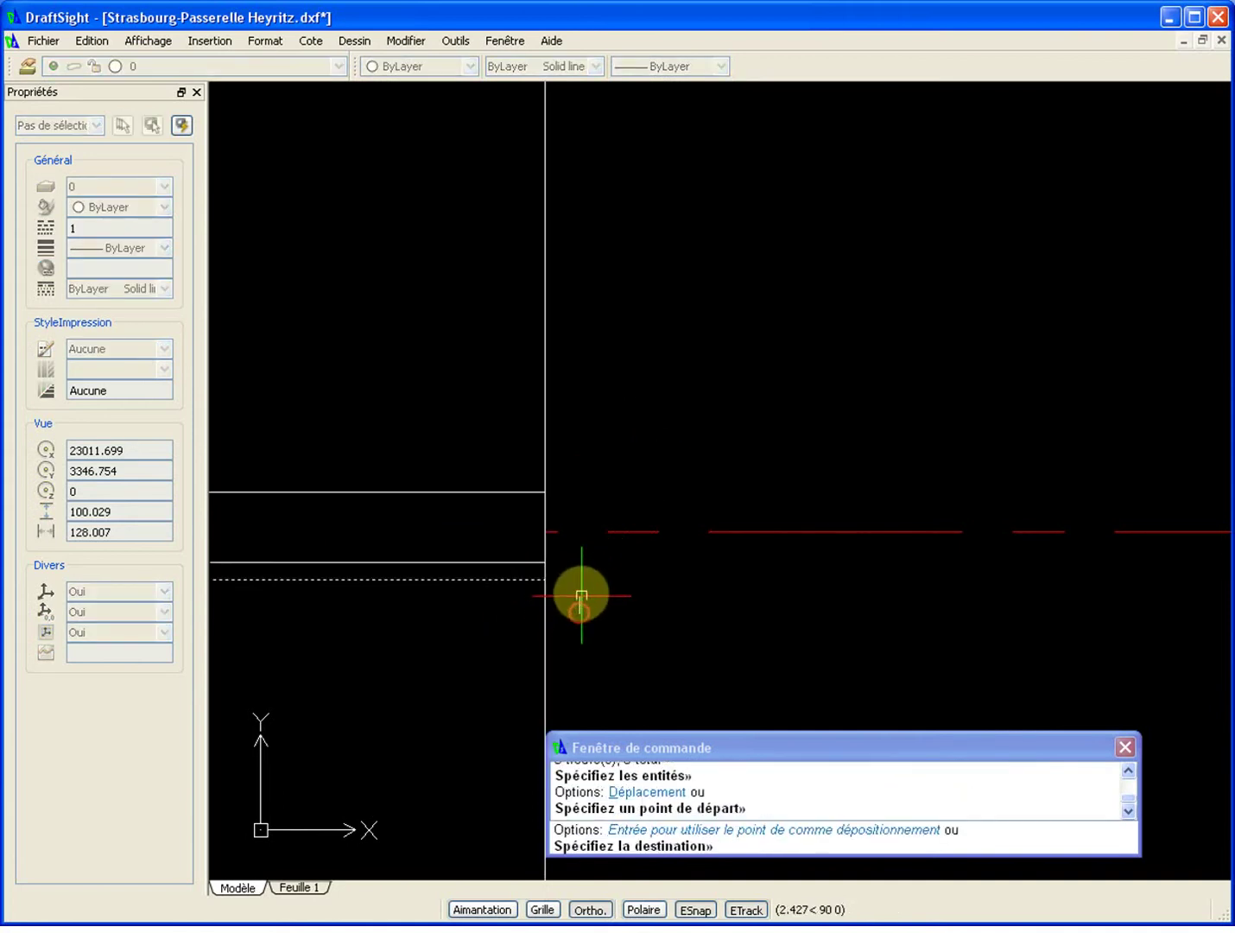
pyautogui.write('1')
pyautogui.press('Escape')
# Measure the distance between the upper bar's two edges at its right end.
pyautogui.scroll(-3, 579, 591)
pyautogui.scroll(5, 574, 587)
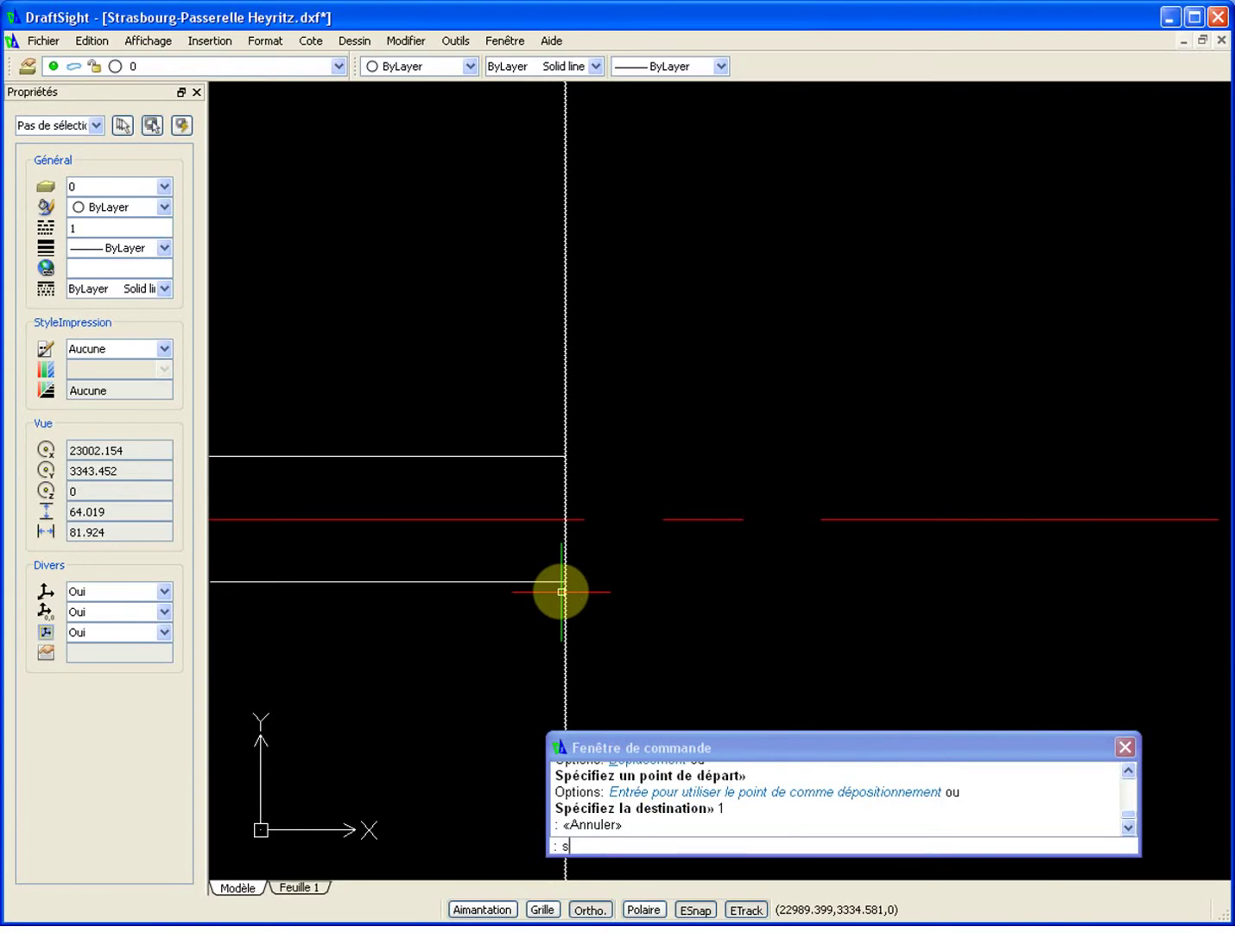
pyautogui.press('Escape')
pyautogui.press('Escape')
pyautogui.write('di')
pyautogui.press('Return')
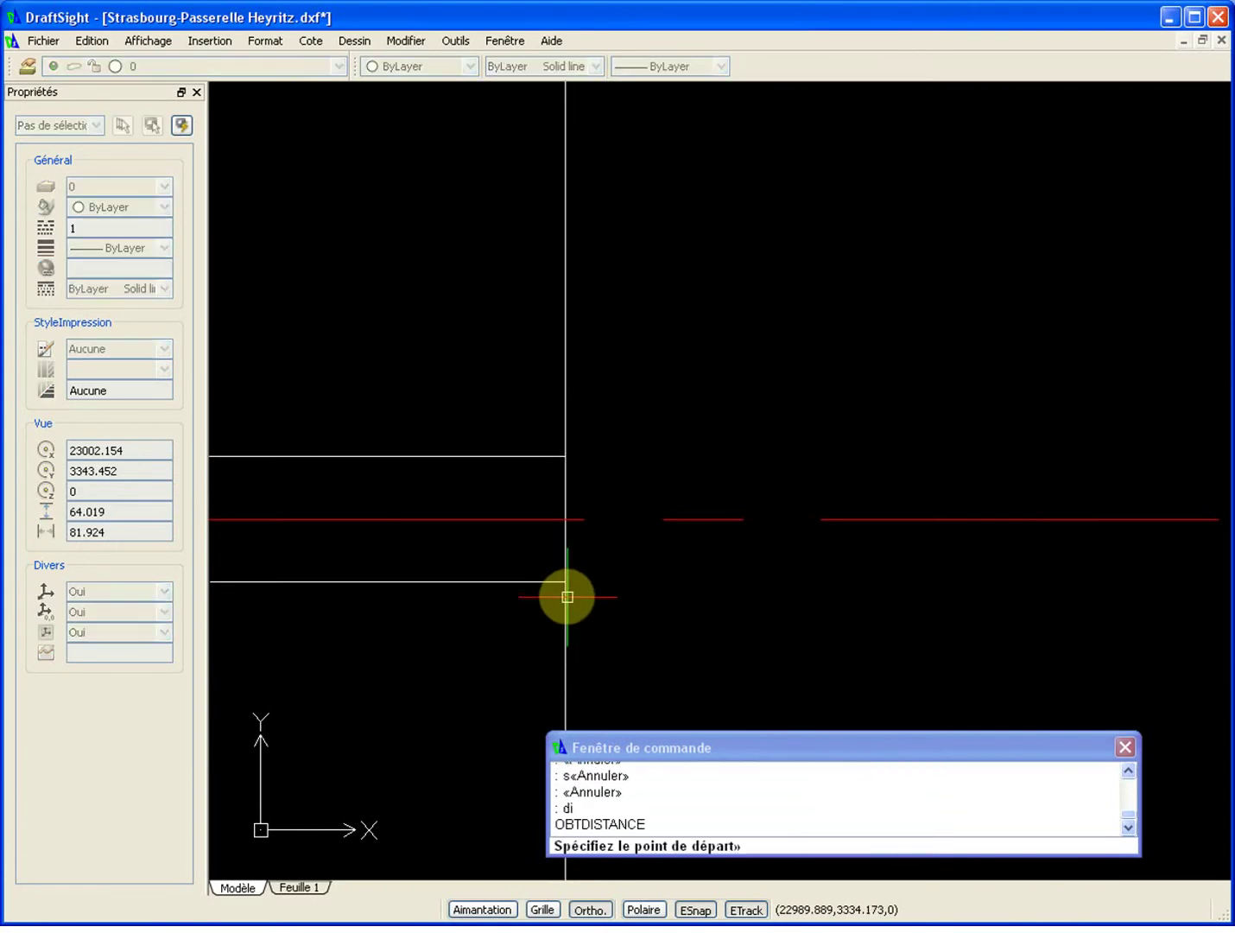
pyautogui.click(565, 581)
pyautogui.click(564, 456)
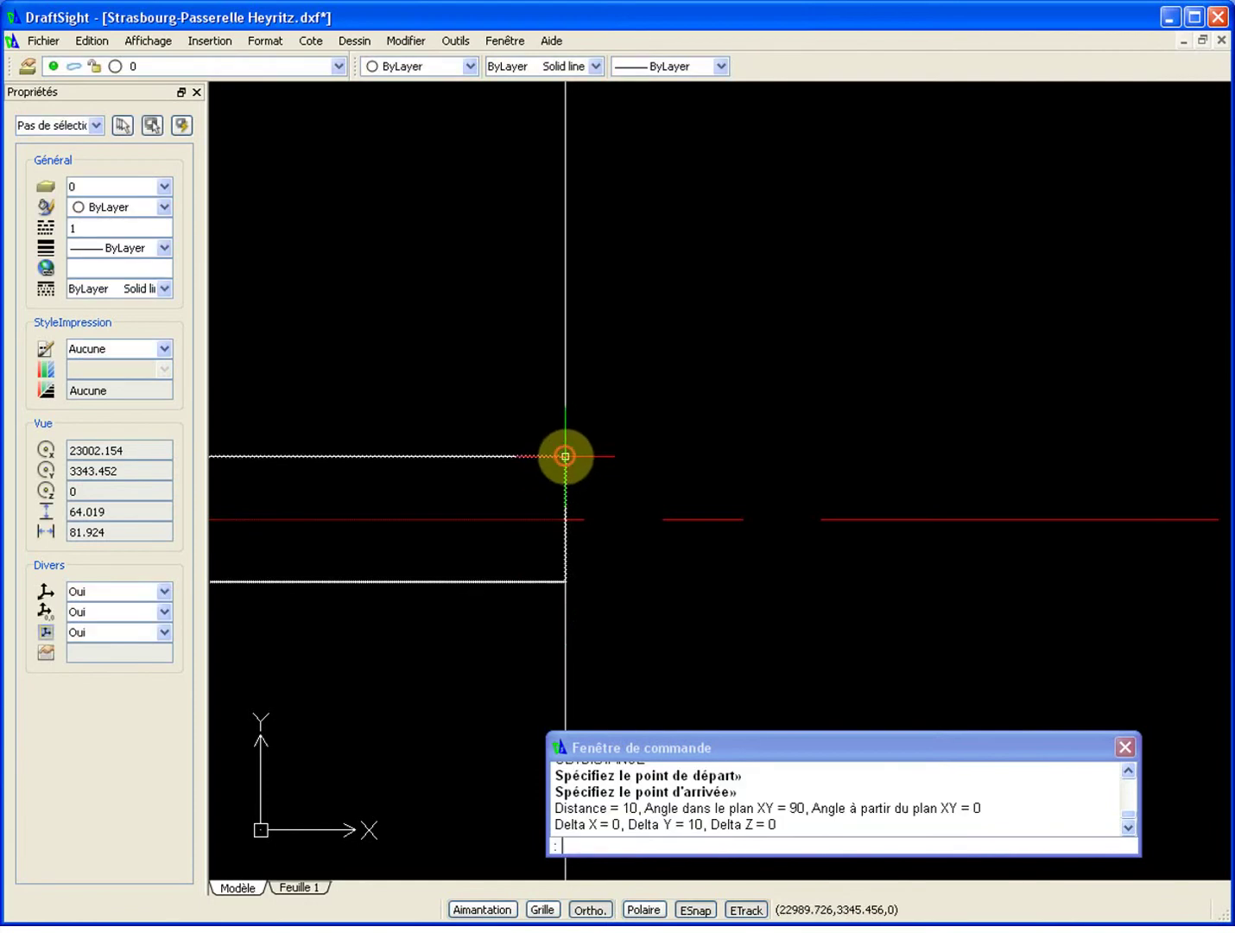
pyautogui.press('Escape')
# Examine the upper bar's edges where they cross the pair of vertical lines nearest the right end of the elevation.
pyautogui.scroll(-8, 587, 593)
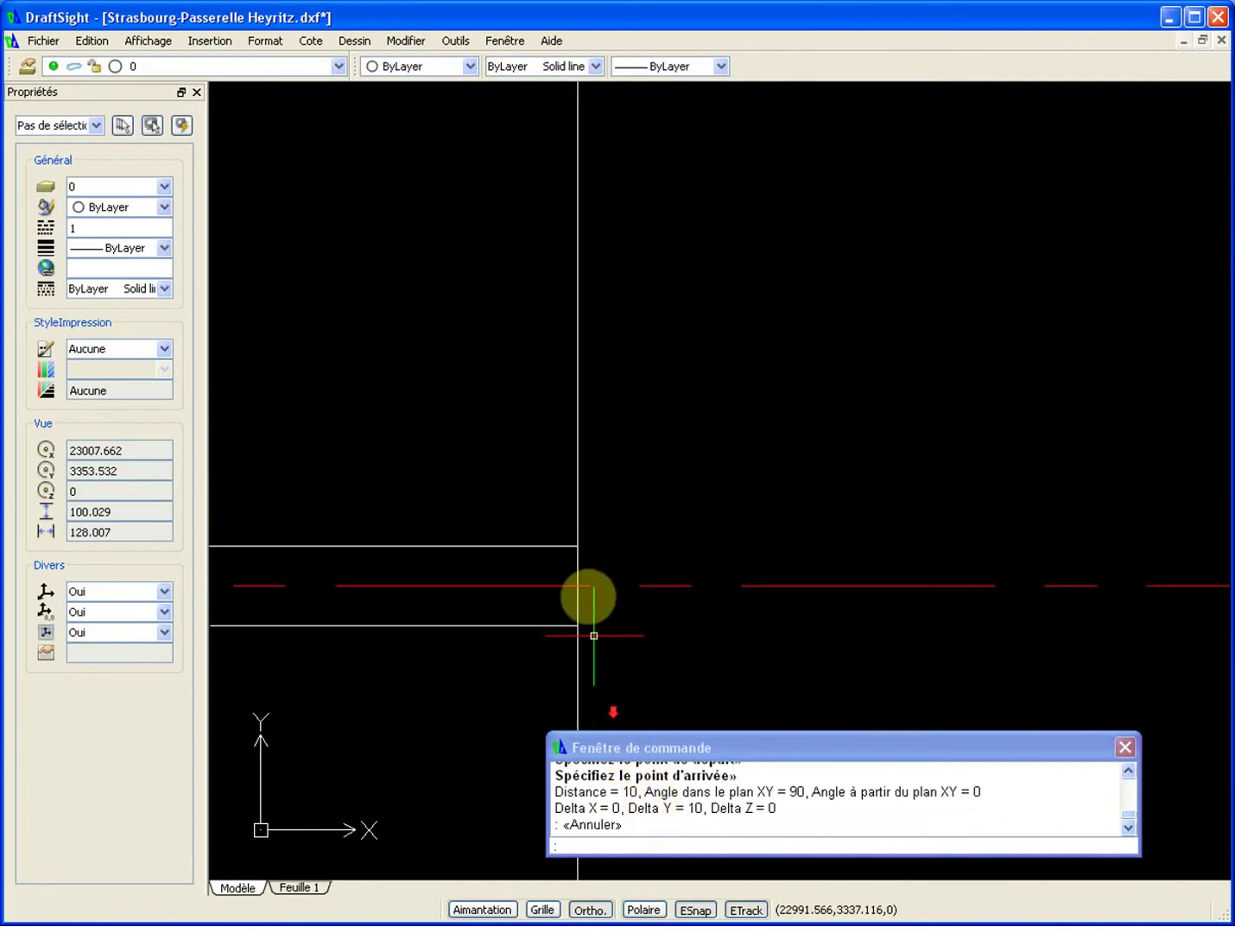
pyautogui.press('Escape')
pyautogui.moveTo(510, 577); pyautogui.dragTo(674, 578, button='middle')
pyautogui.scroll(-2, 902, 574)
pyautogui.moveTo(1092, 513)
pyautogui.mouseDown(button='middle')
pyautogui.moveTo(678, 513)
pyautogui.moveTo(527, 499)
pyautogui.mouseUp(button='middle')
pyautogui.scroll(15, 527, 501)
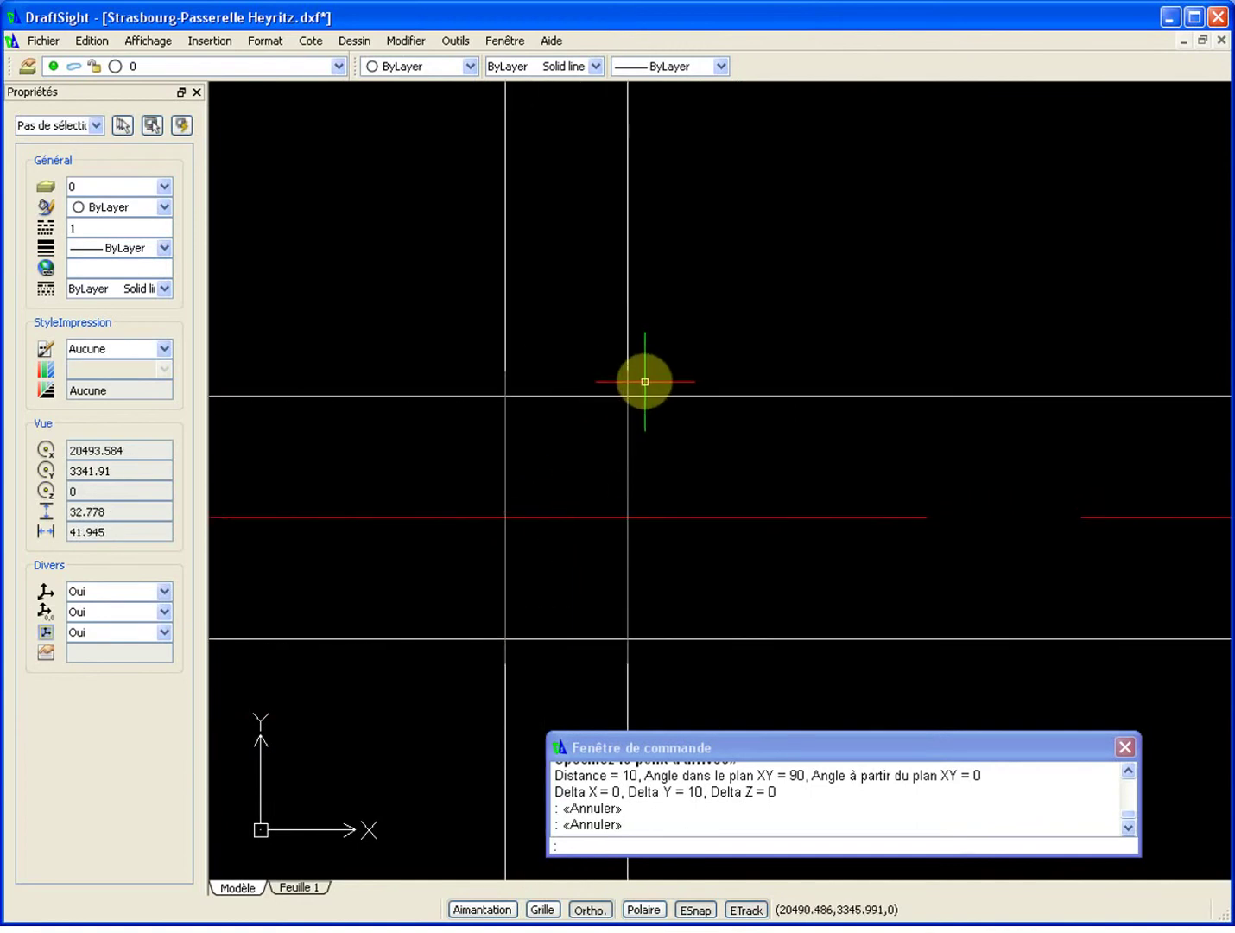
pyautogui.press('Escape')
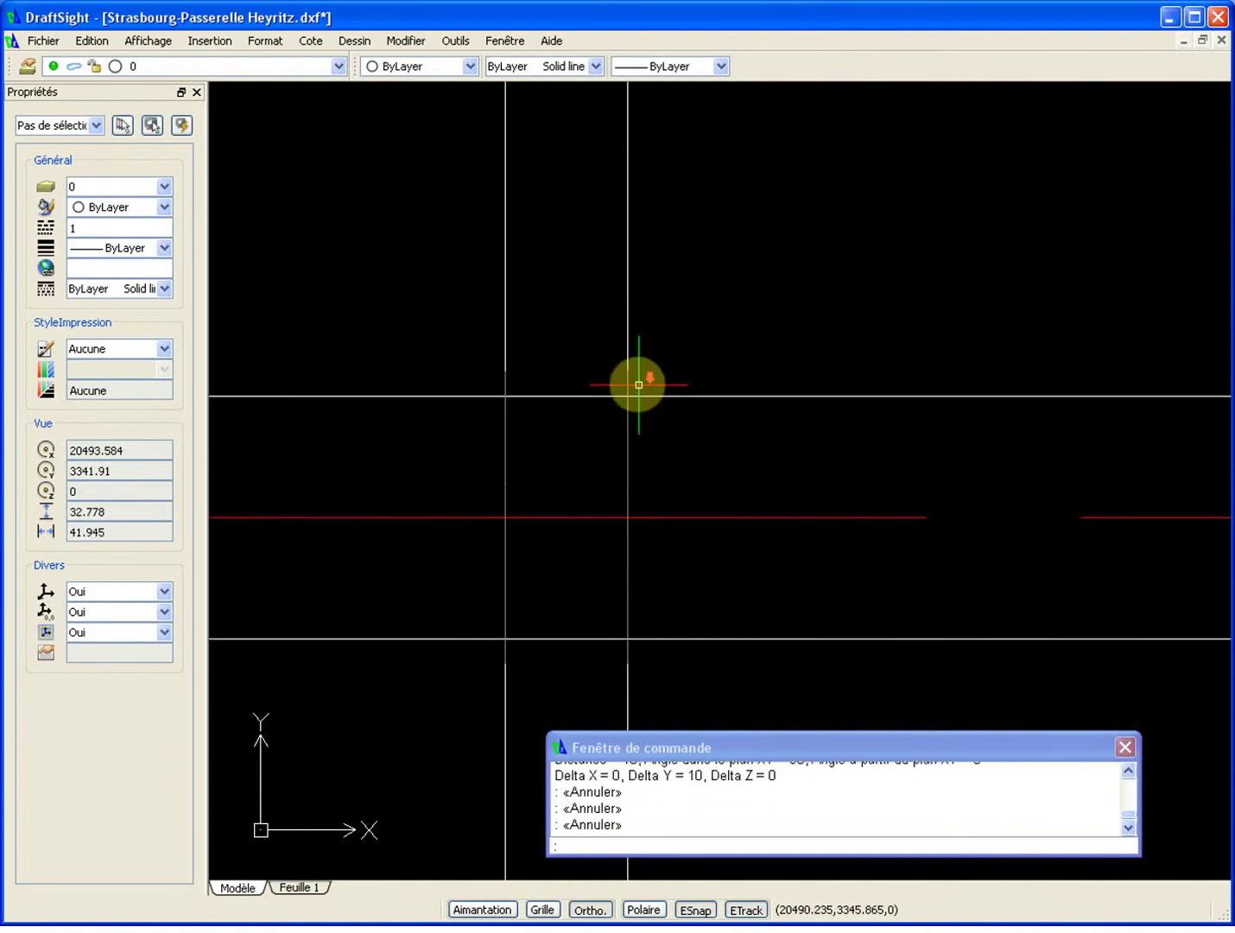
pyautogui.scroll(-10, 636, 380)
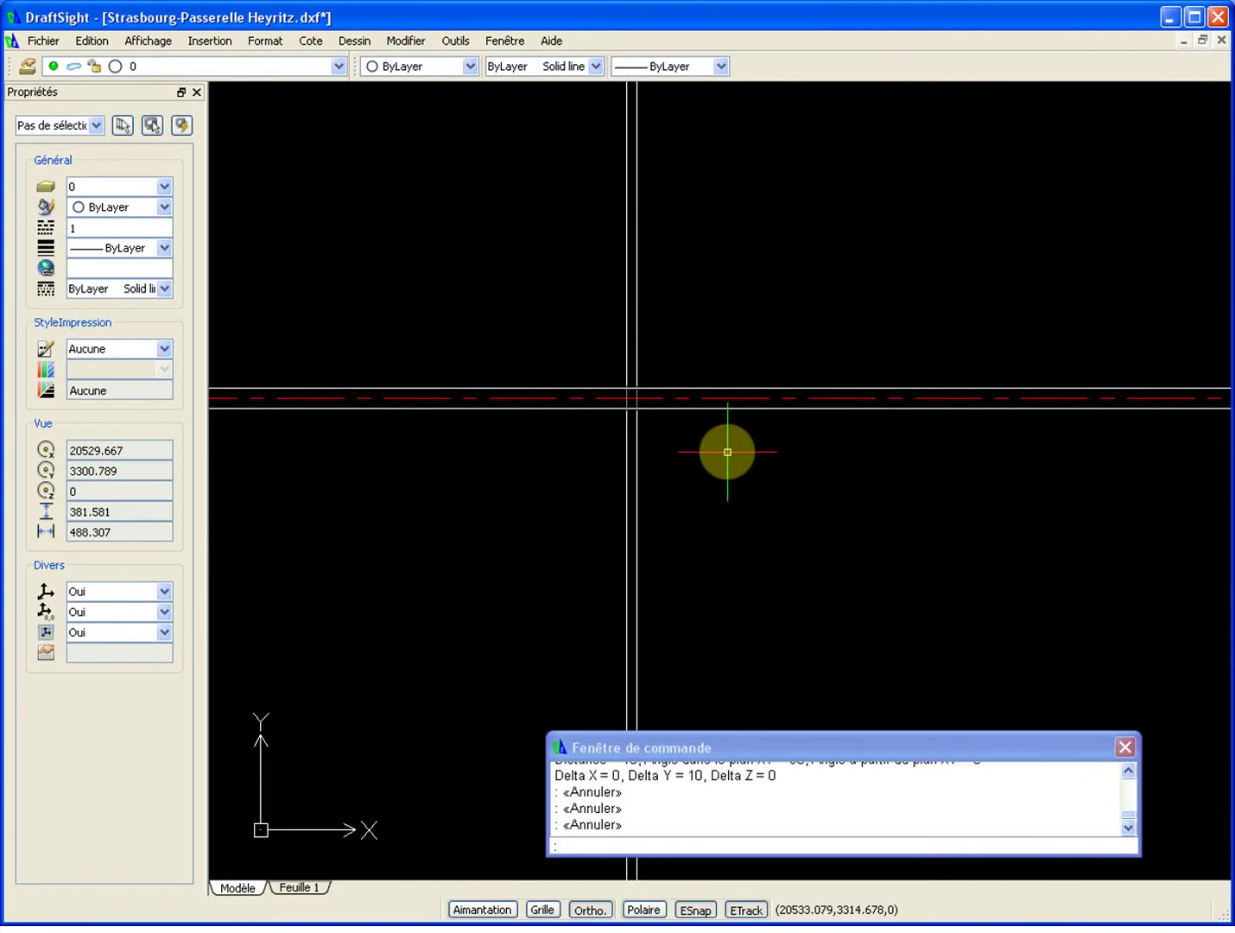
# Undo the separate 1-unit end stretches made to the upper bar's edges.
pyautogui.hotkey('ctrl', 'z')
pyautogui.hotkey('ctrl', 'z')
pyautogui.hotkey('ctrl', 'z')
pyautogui.hotkey('ctrl', 'z')
pyautogui.hotkey('ctrl', 'z')
pyautogui.hotkey('ctrl', 'z')
pyautogui.hotkey('ctrl', 'z')
pyautogui.hotkey('ctrl', 'z')
pyautogui.hotkey('ctrl', 'z')
pyautogui.hotkey('ctrl', 'z')
pyautogui.scroll(-6, 704, 452)
pyautogui.press('Escape')
pyautogui.press('Escape')
# Stretch the upper bar's entire upper edge 1 unit downward using one crossing selection from its right end to its left end.
pyautogui.scroll(-4, 780, 406)
pyautogui.scroll(5, 510, 408)
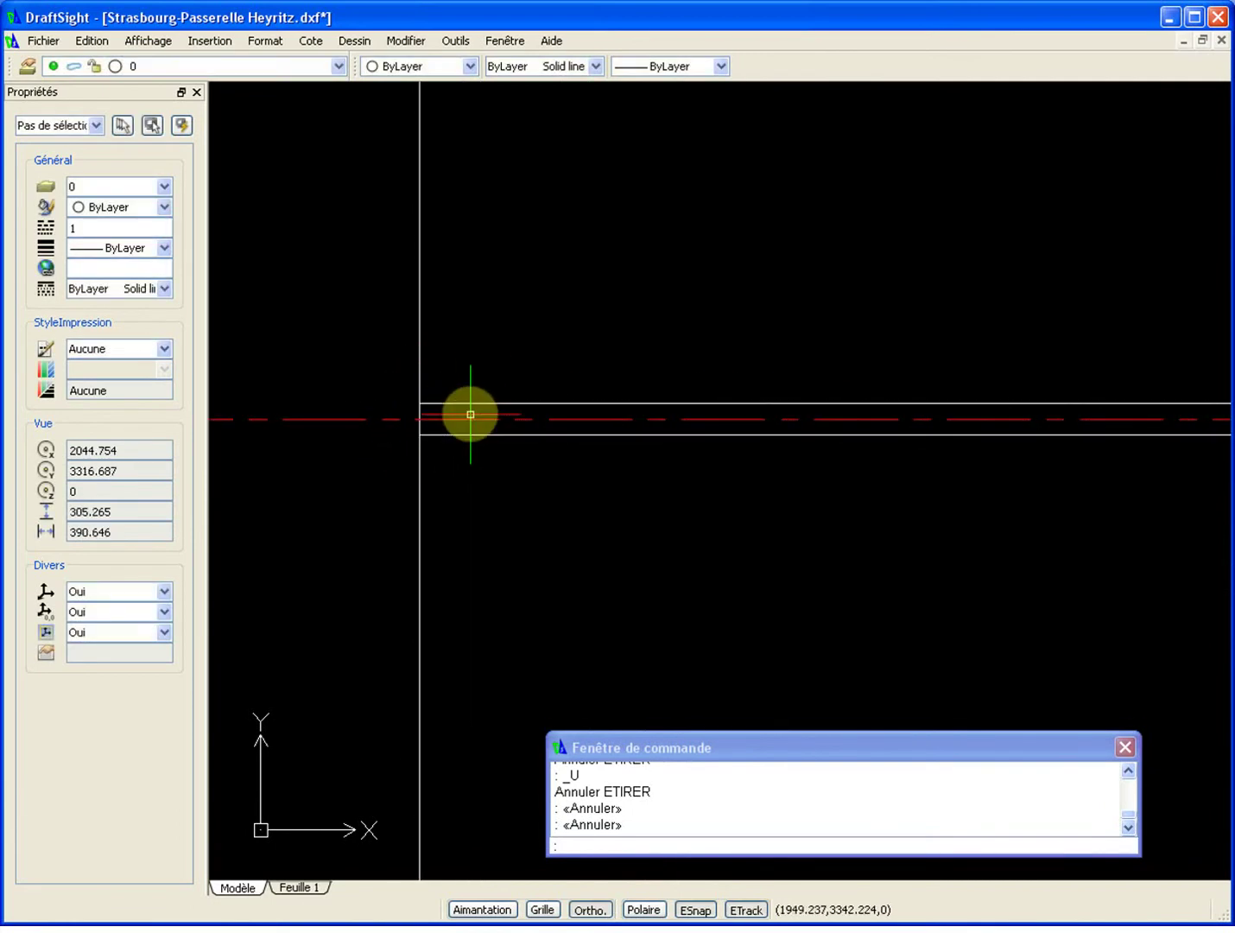
pyautogui.scroll(-5, 540, 391)
pyautogui.moveTo(540, 391); pyautogui.dragTo(513, 374, button='middle')
pyautogui.scroll(-5, 525, 370)
pyautogui.scroll(-3, 525, 371)
pyautogui.moveTo(700, 359); pyautogui.dragTo(468, 408, button='middle')
pyautogui.scroll(-3, 468, 408)
pyautogui.scroll(-4, 620, 404)
pyautogui.moveTo(949, 421); pyautogui.dragTo(722, 433, button='middle')
pyautogui.scroll(1, 722, 432)
pyautogui.scroll(1, 1042, 419)
pyautogui.scroll(2, 1075, 419)
pyautogui.scroll(8, 1140, 438)
pyautogui.scroll(-2, 1141, 438)
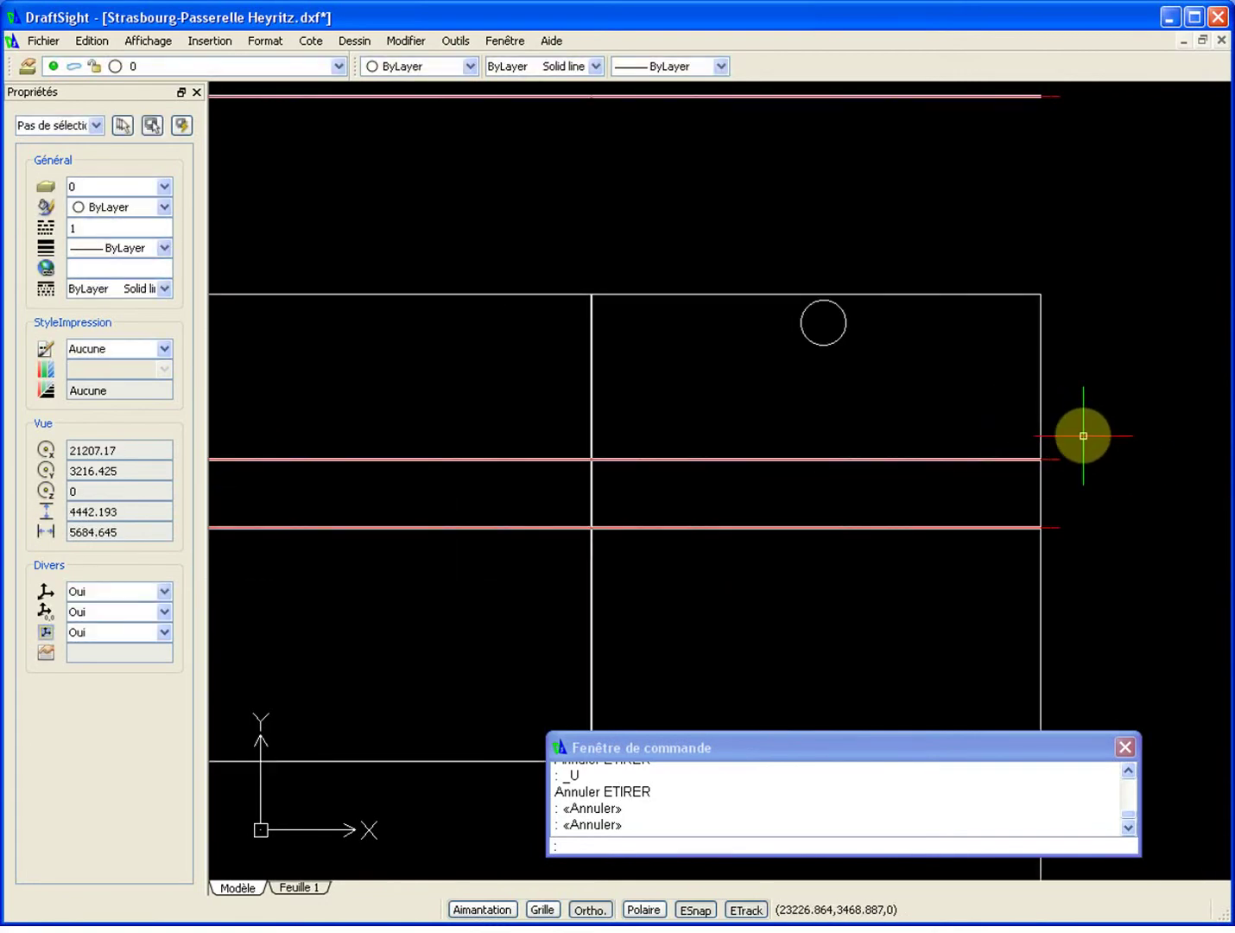
pyautogui.scroll(10, 1050, 447)
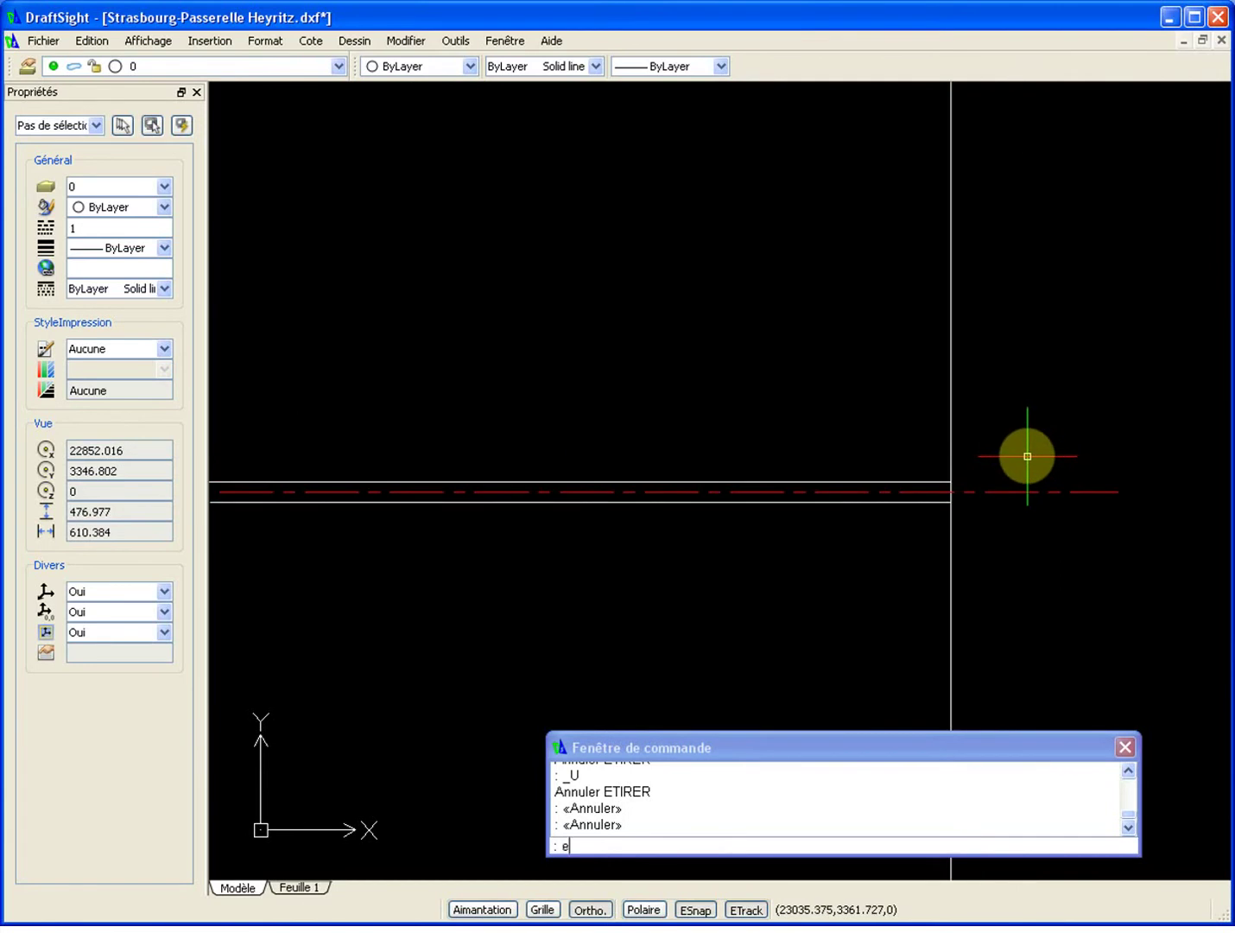
pyautogui.press('Return')
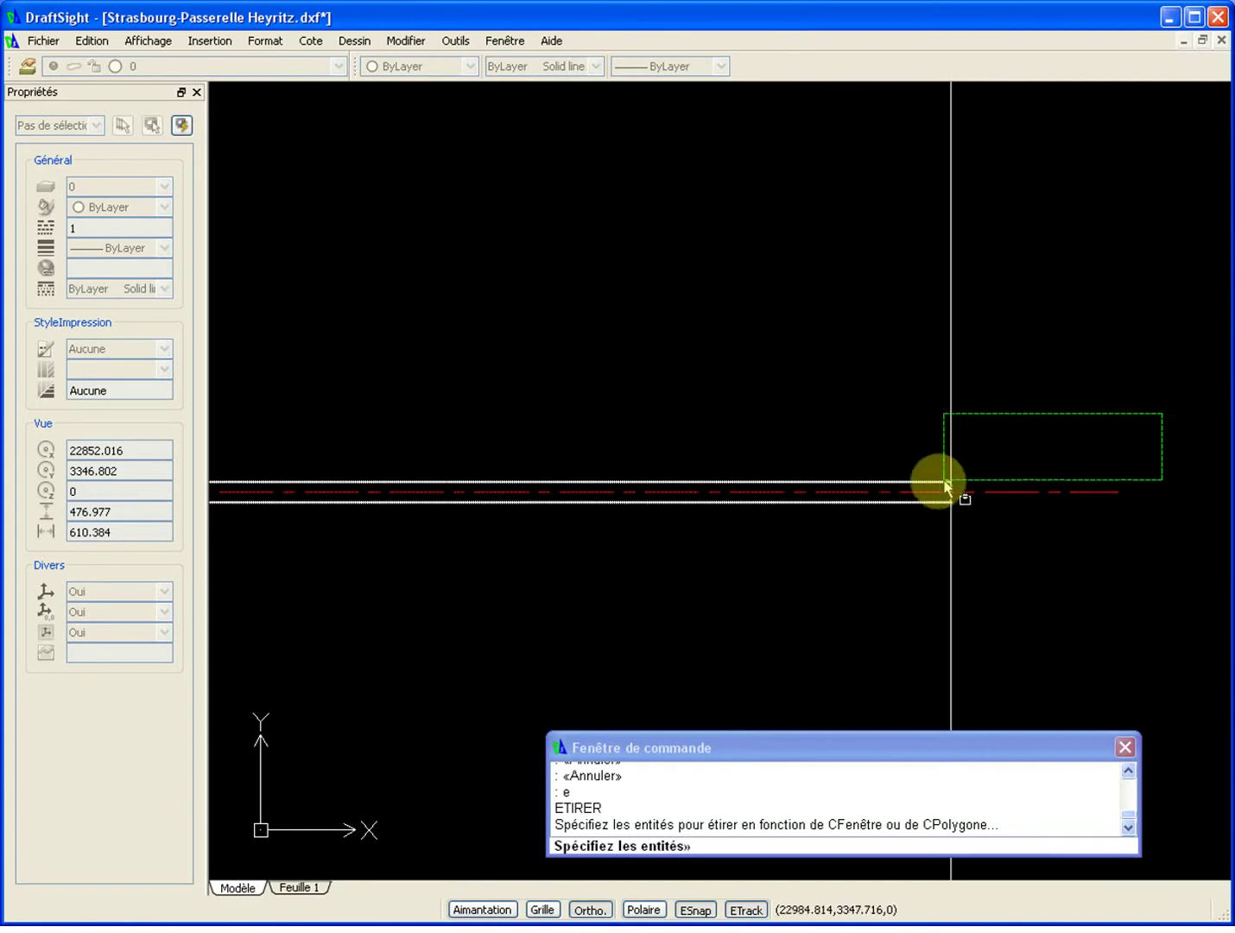
pyautogui.scroll(-3, 898, 488)
pyautogui.scroll(-8, 849, 489)
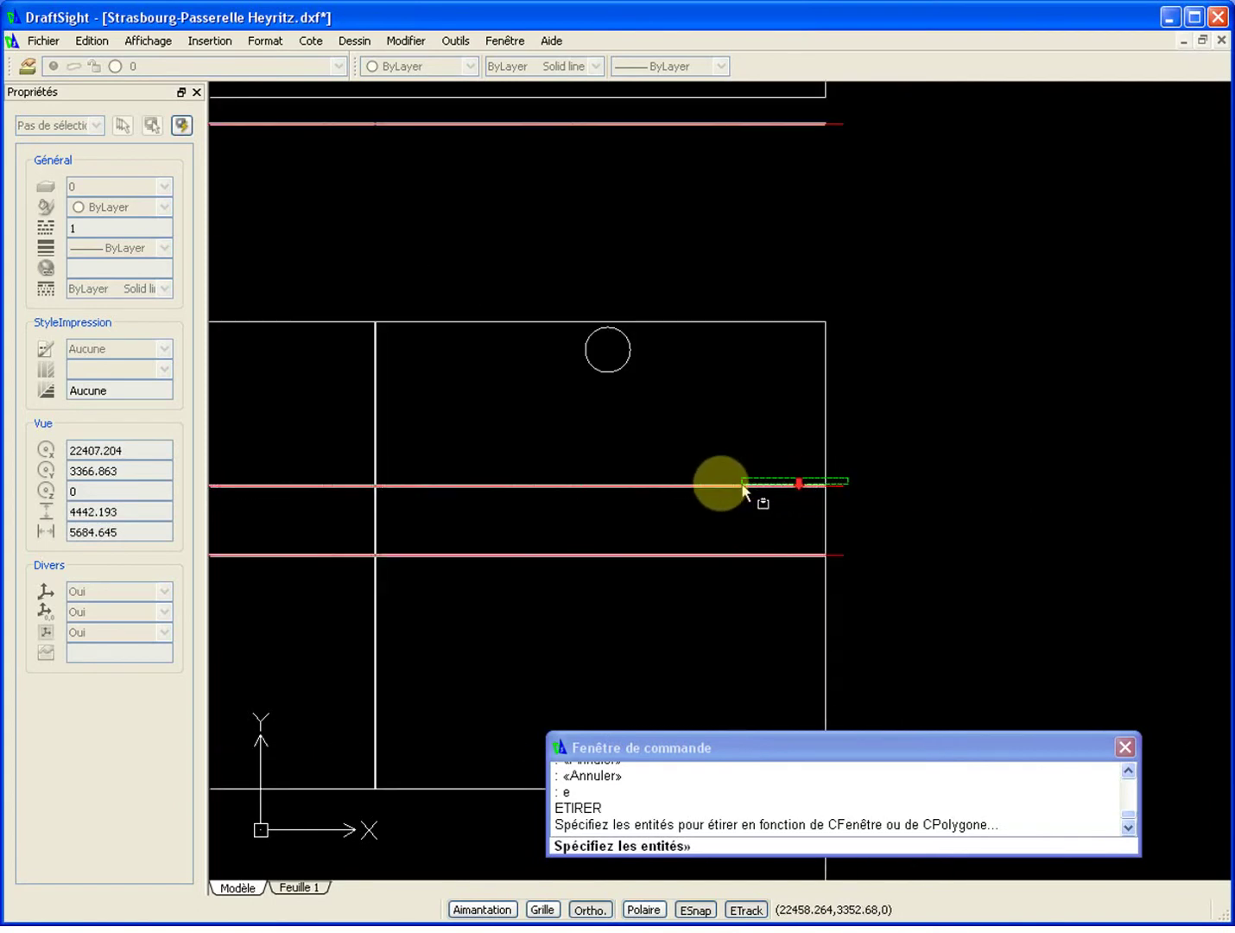
pyautogui.moveTo(554, 503); pyautogui.dragTo(827, 498, button='middle')
pyautogui.moveTo(444, 507); pyautogui.dragTo(643, 507, button='middle')
pyautogui.moveTo(387, 491); pyautogui.dragTo(593, 491, button='middle')
pyautogui.scroll(2, 576, 473)
pyautogui.scroll(5, 588, 479)
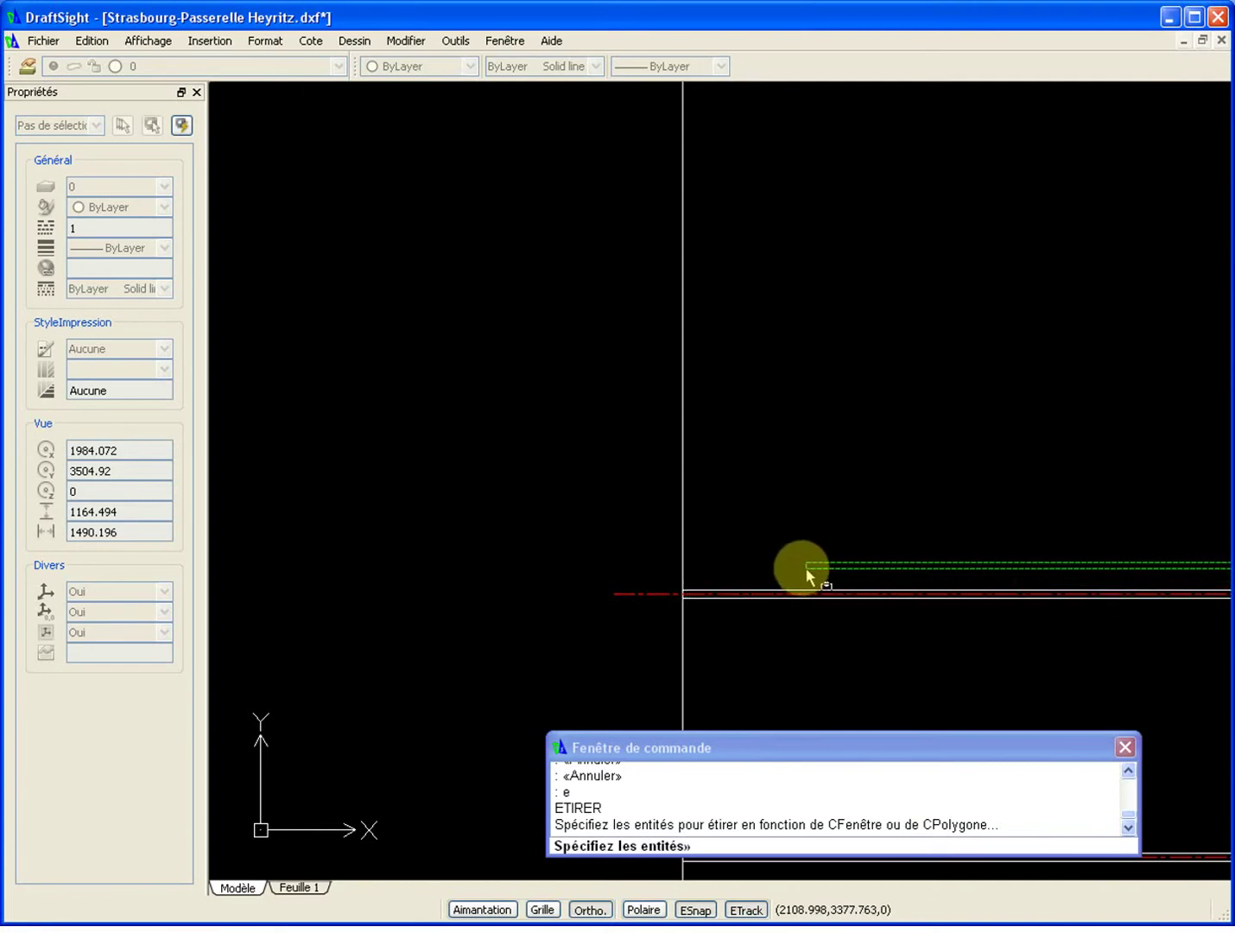
pyautogui.scroll(2, 682, 593)
pyautogui.scroll(4, 679, 592)
pyautogui.moveTo(679, 591); pyautogui.dragTo(488, 521, button='middle')
pyautogui.scroll(2, 489, 523)
pyautogui.scroll(2, 487, 521)
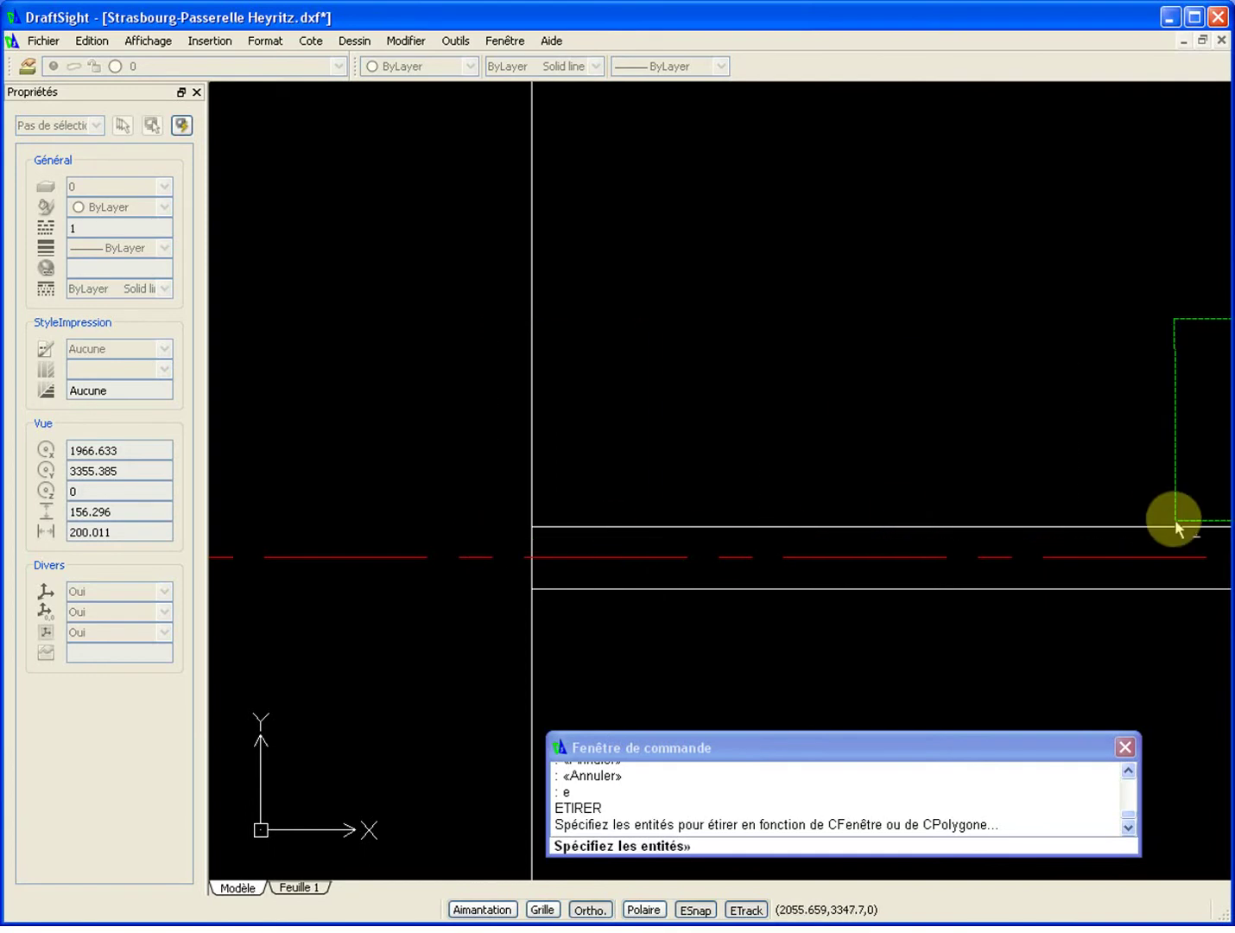
pyautogui.scroll(1, 1186, 530)
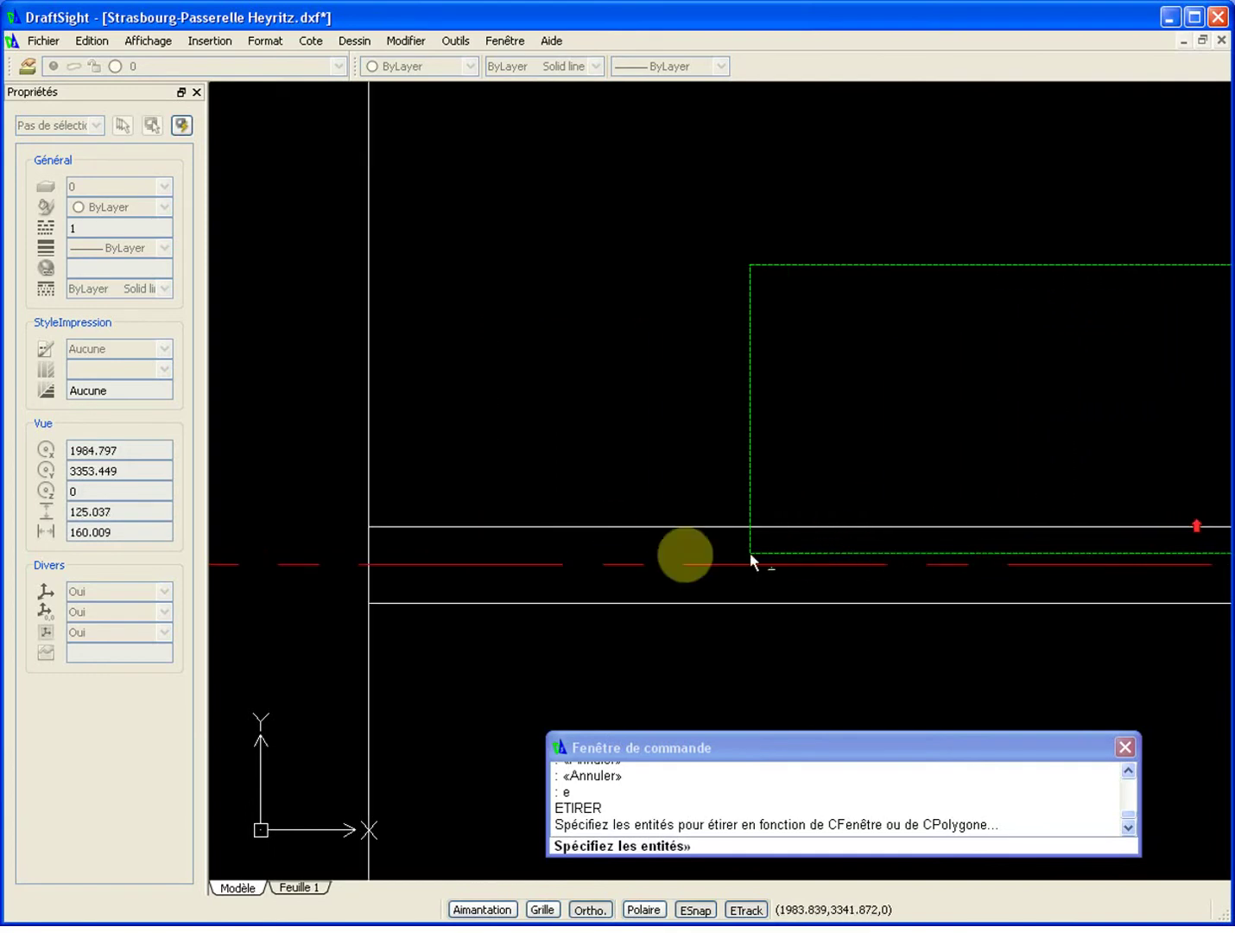
pyautogui.click(306, 539)
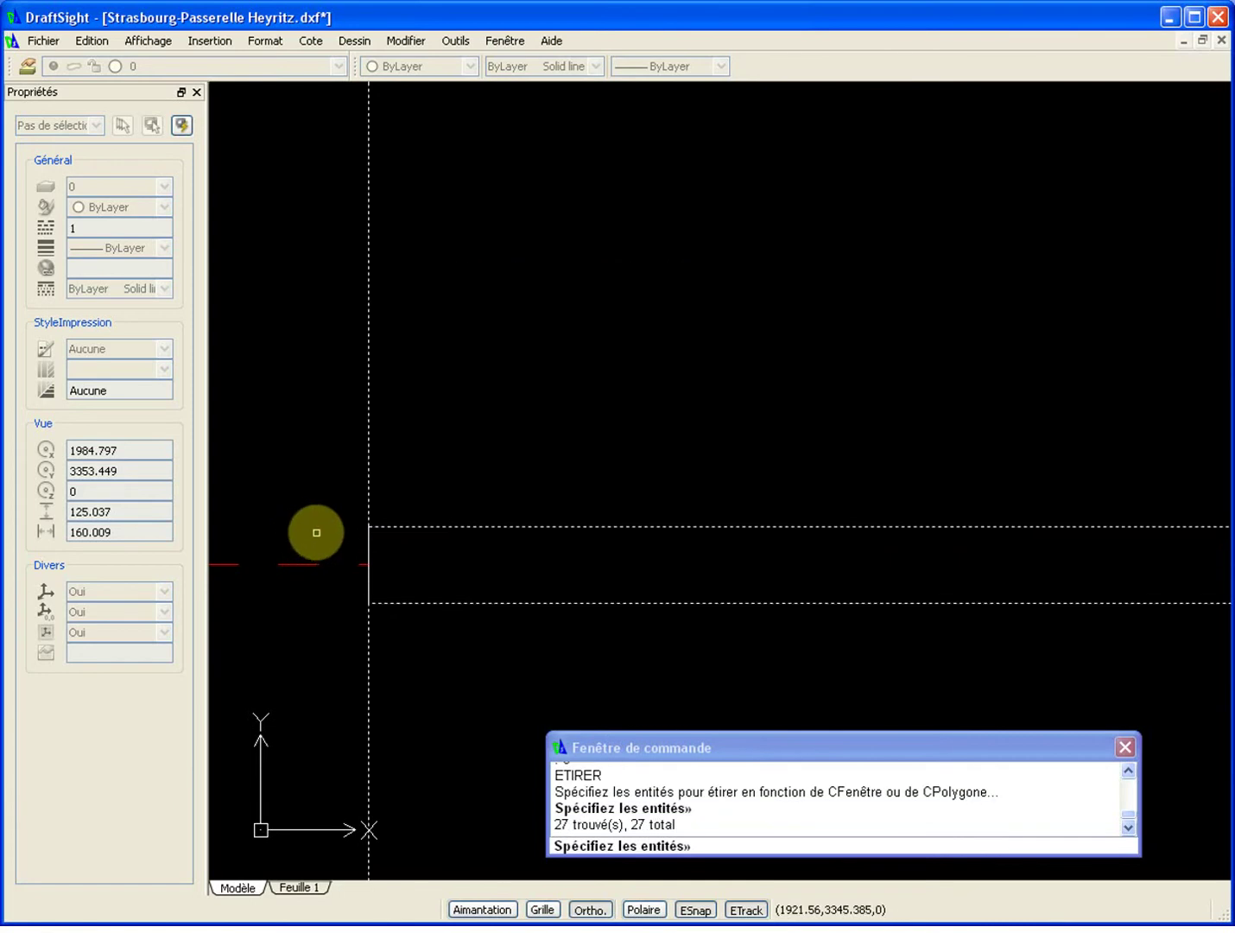
pyautogui.press('Return')
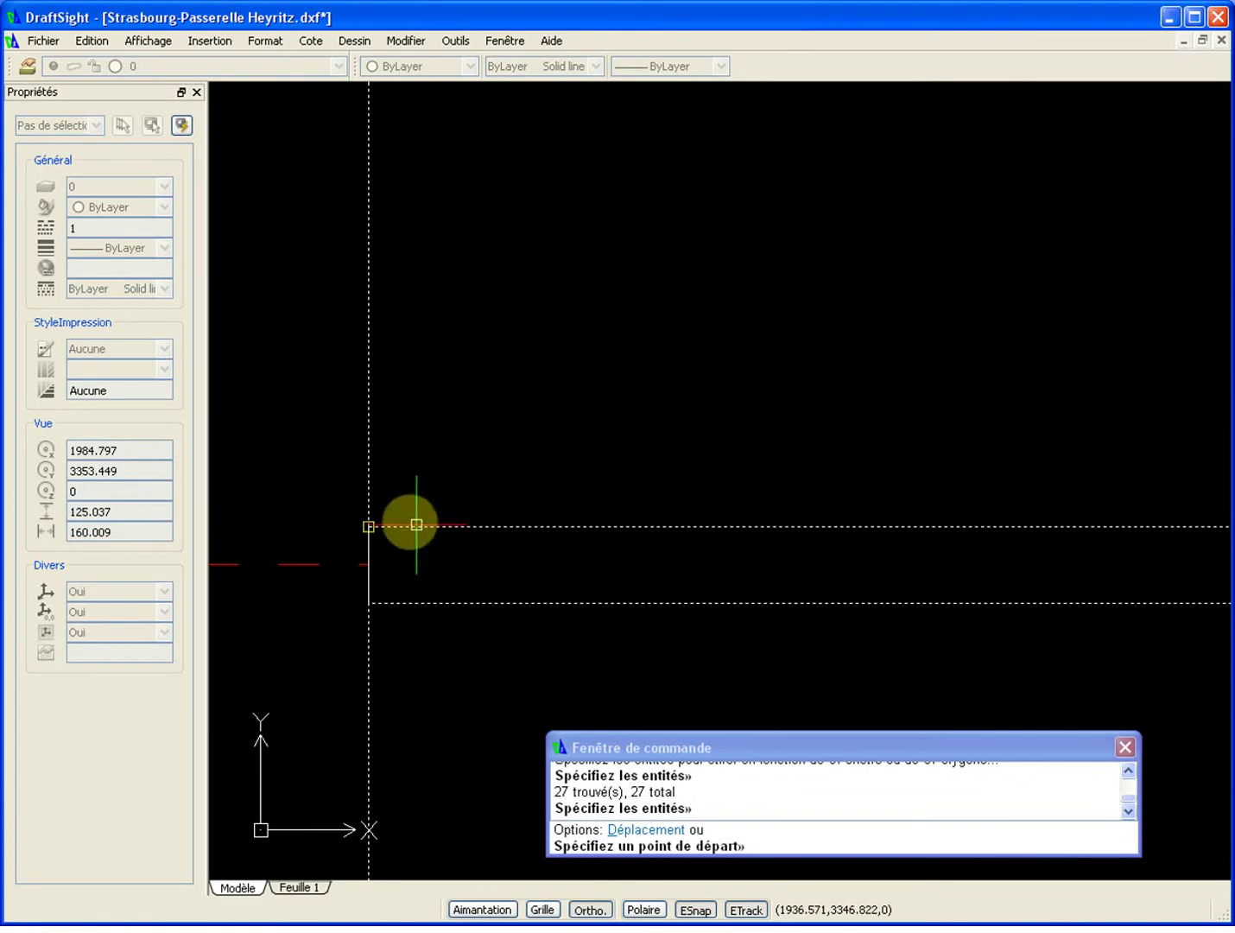
pyautogui.click(715, 256)
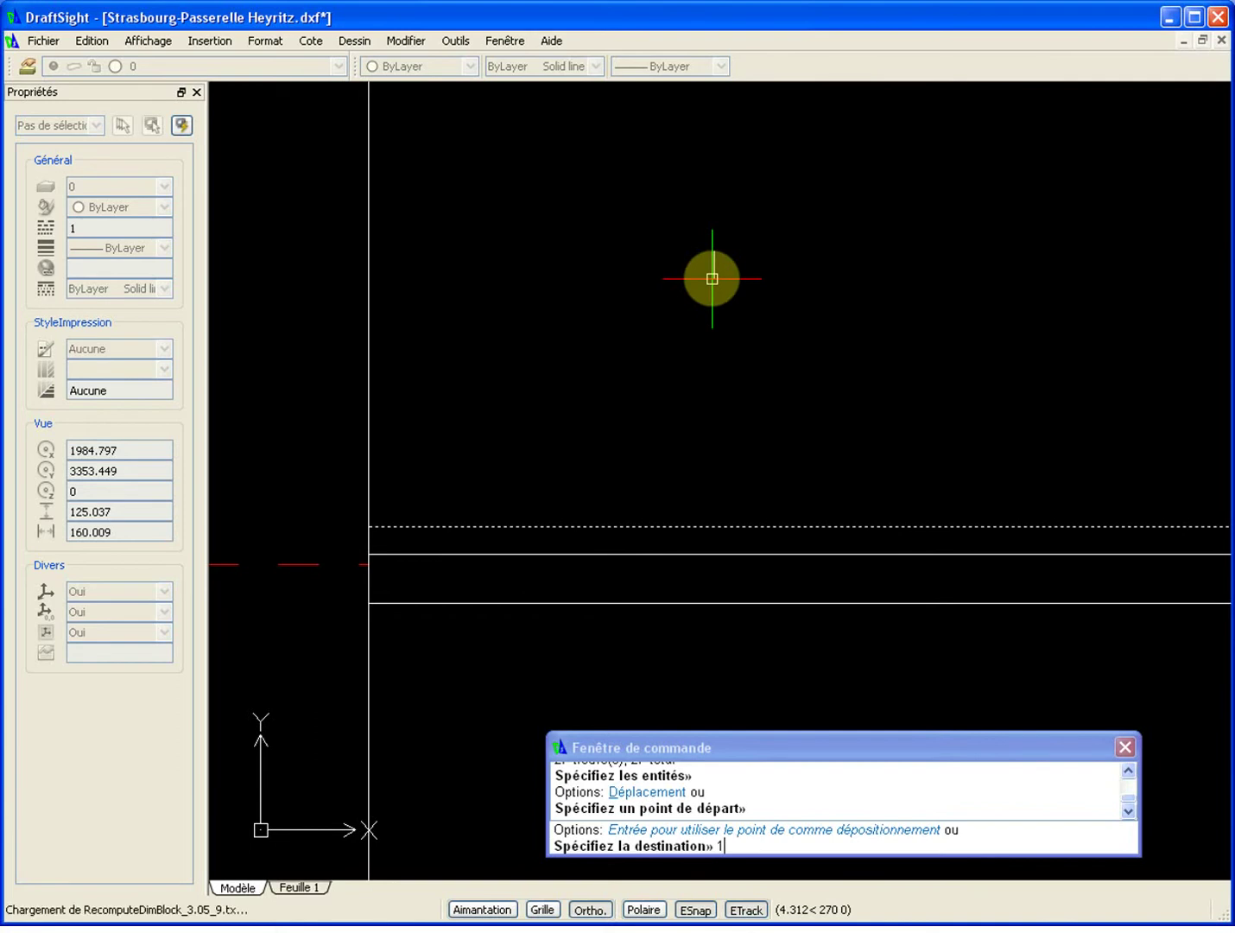
pyautogui.press('Return')
# Check the upper bar's upper edge at the vertical line crossing and at the bar's right end.
pyautogui.write('s')
pyautogui.press('Return')
pyautogui.scroll(-8, 632, 436)
pyautogui.moveTo(833, 427)
pyautogui.mouseDown(button='middle')
pyautogui.moveTo(492, 414)
pyautogui.moveTo(822, 408)
pyautogui.moveTo(735, 402)
pyautogui.mouseUp(button='middle')
pyautogui.scroll(-2, 492, 414)
pyautogui.moveTo(872, 394)
pyautogui.mouseDown(button='middle')
pyautogui.moveTo(827, 441)
pyautogui.moveTo(1130, 444)
pyautogui.mouseUp(button='middle')
pyautogui.scroll(1, 874, 450)
pyautogui.scroll(20, 874, 450)
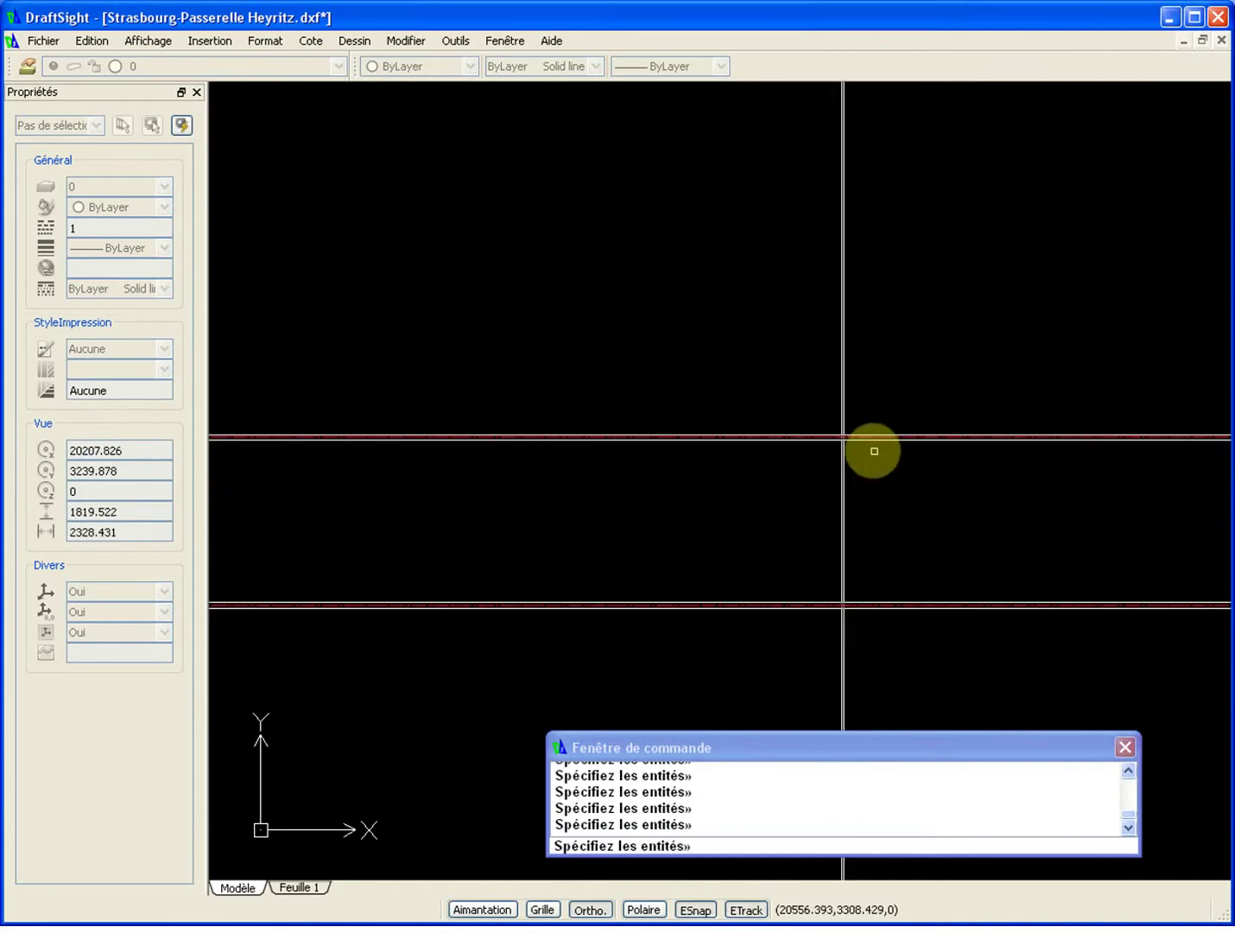
pyautogui.scroll(2, 801, 420)
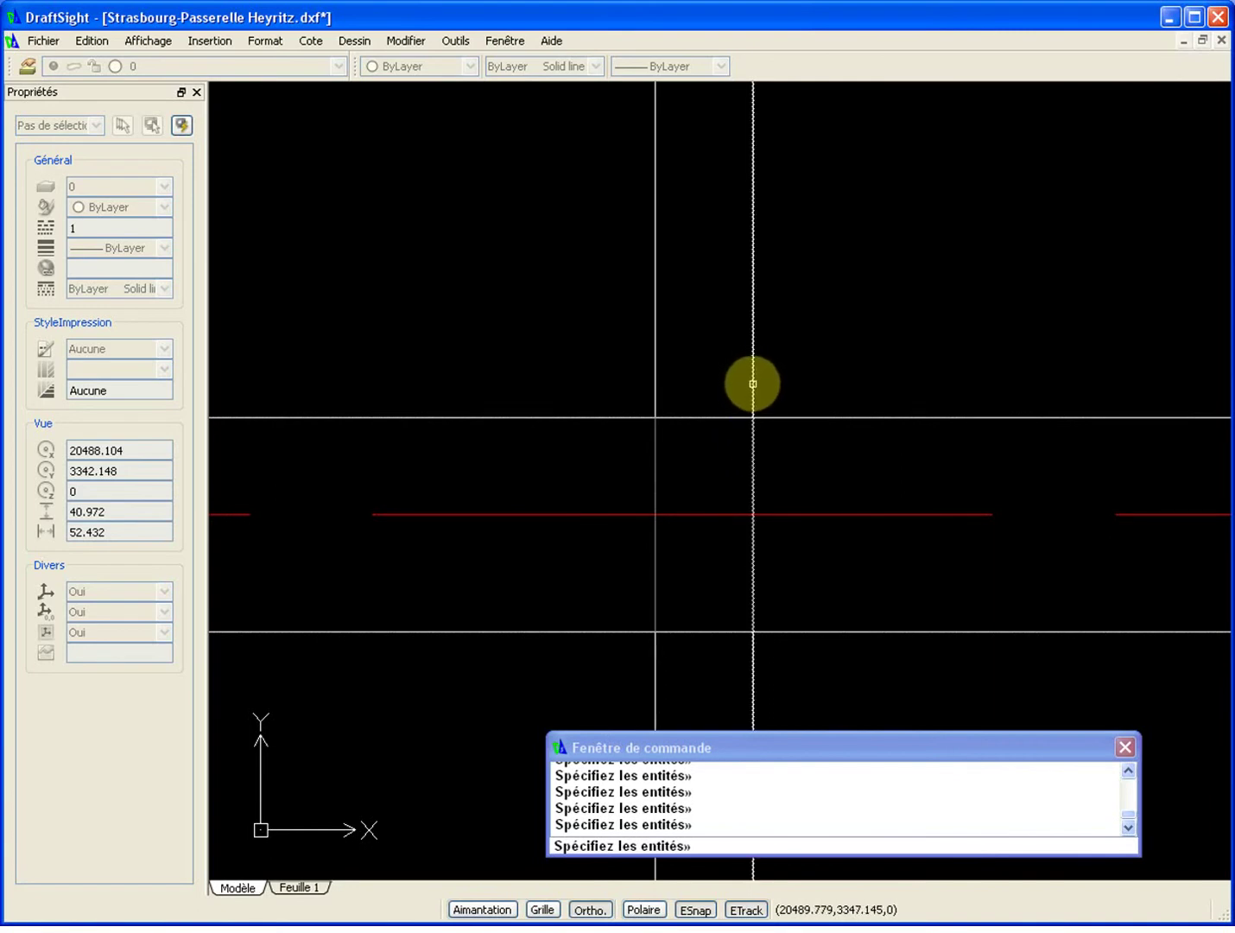
pyautogui.scroll(-10, 752, 384)
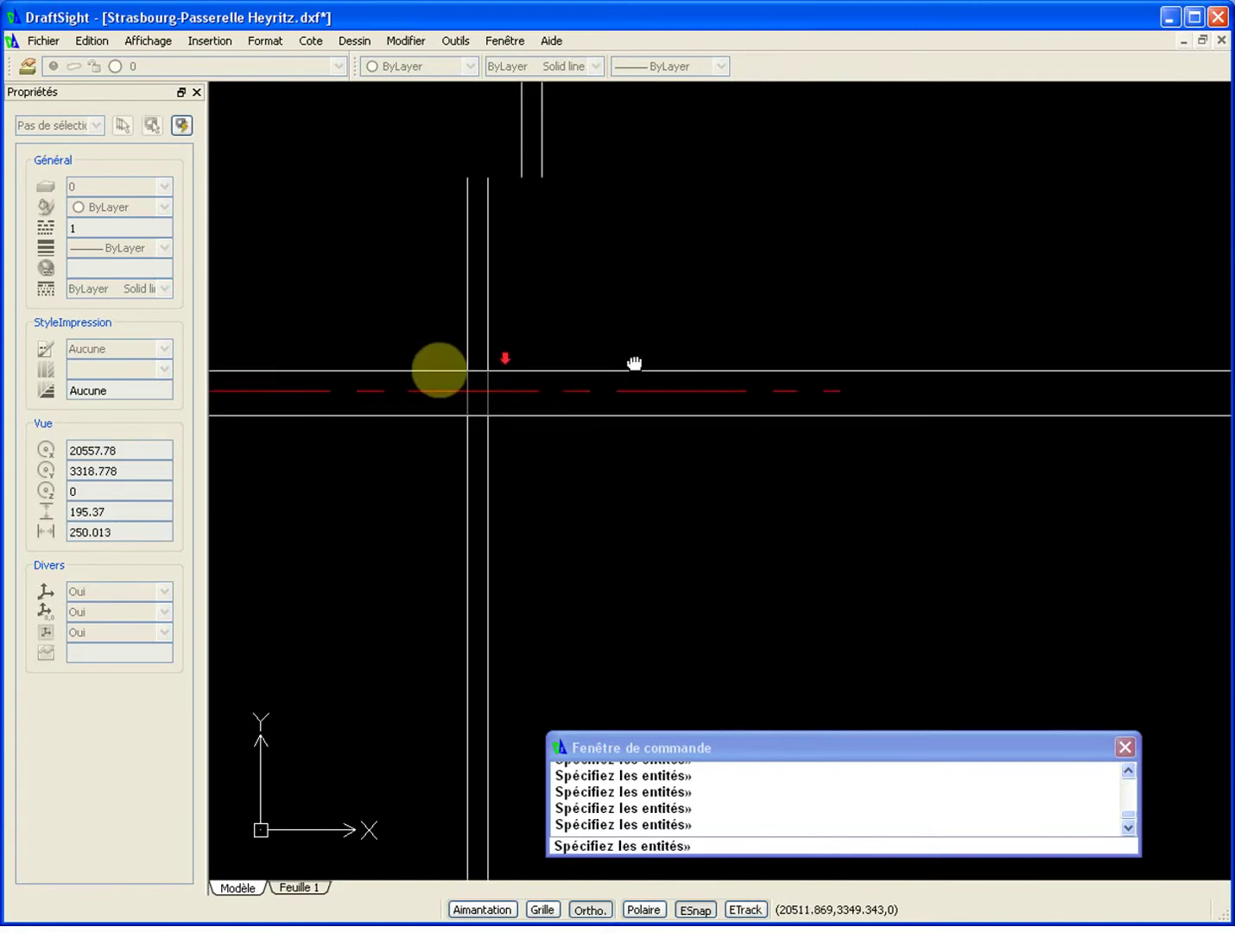
pyautogui.moveTo(667, 384); pyautogui.dragTo(377, 435, button='middle')
pyautogui.scroll(-6, 792, 410)
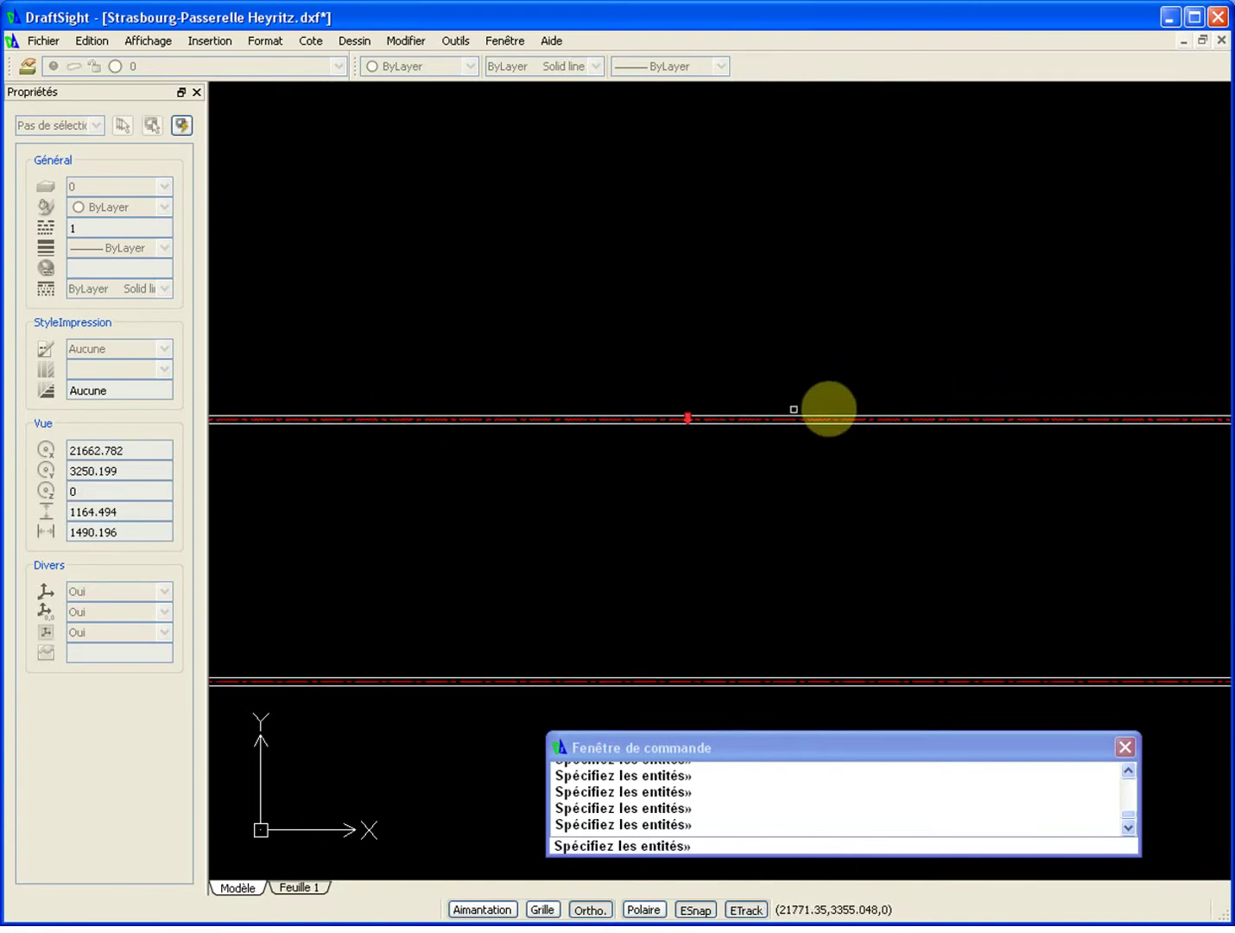
pyautogui.scroll(12, 959, 420)
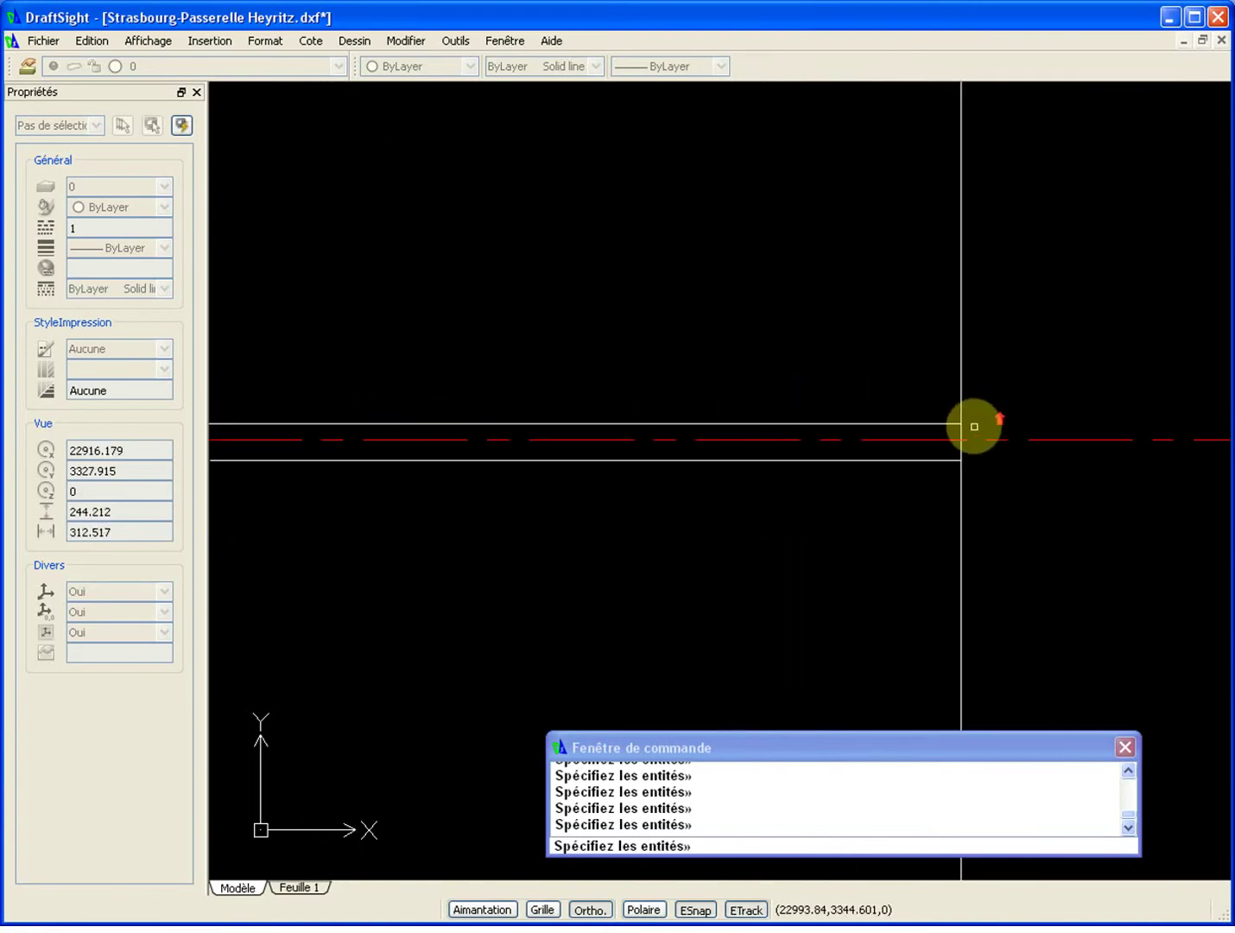
pyautogui.scroll(1, 973, 426)
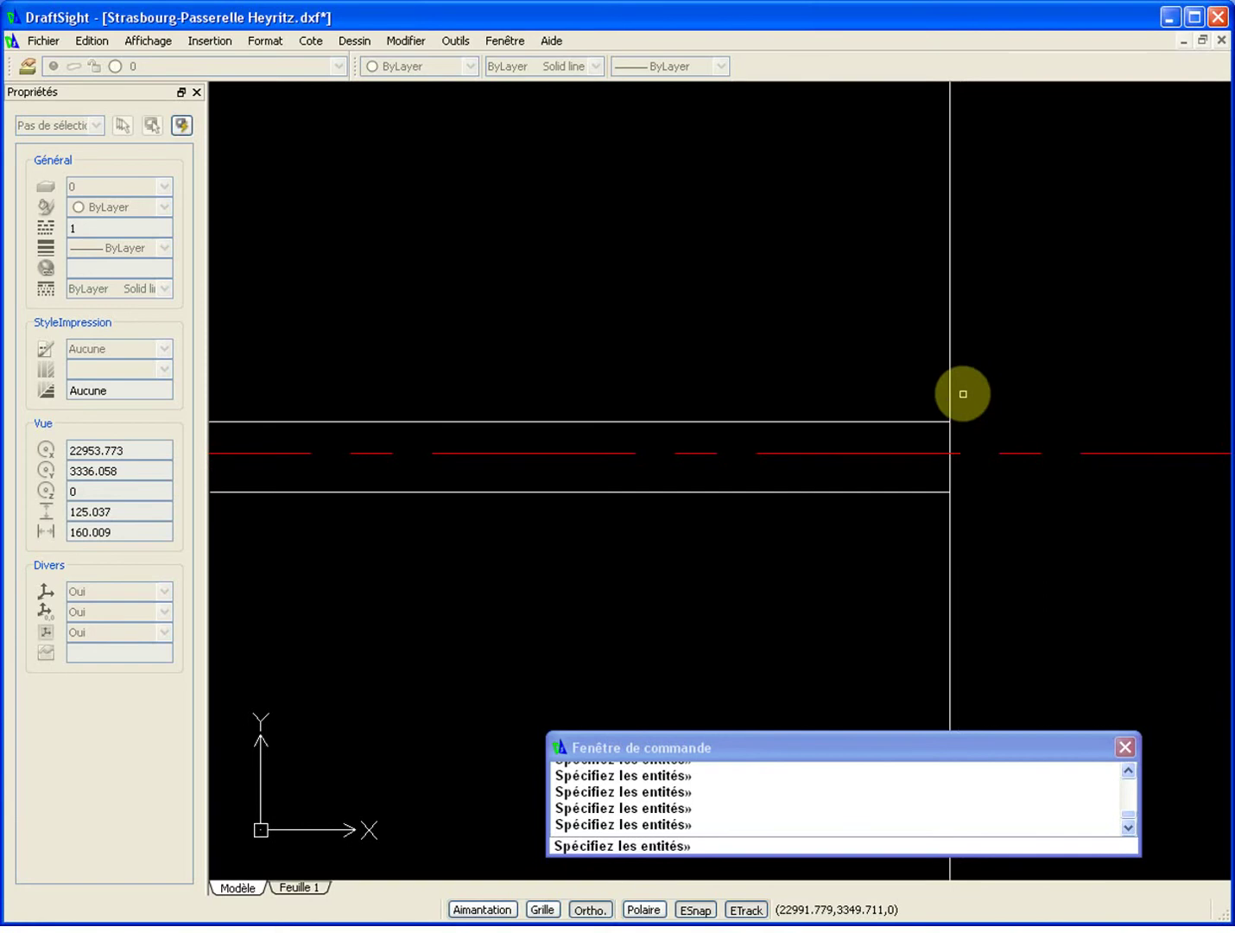
pyautogui.scroll(1, 999, 474)
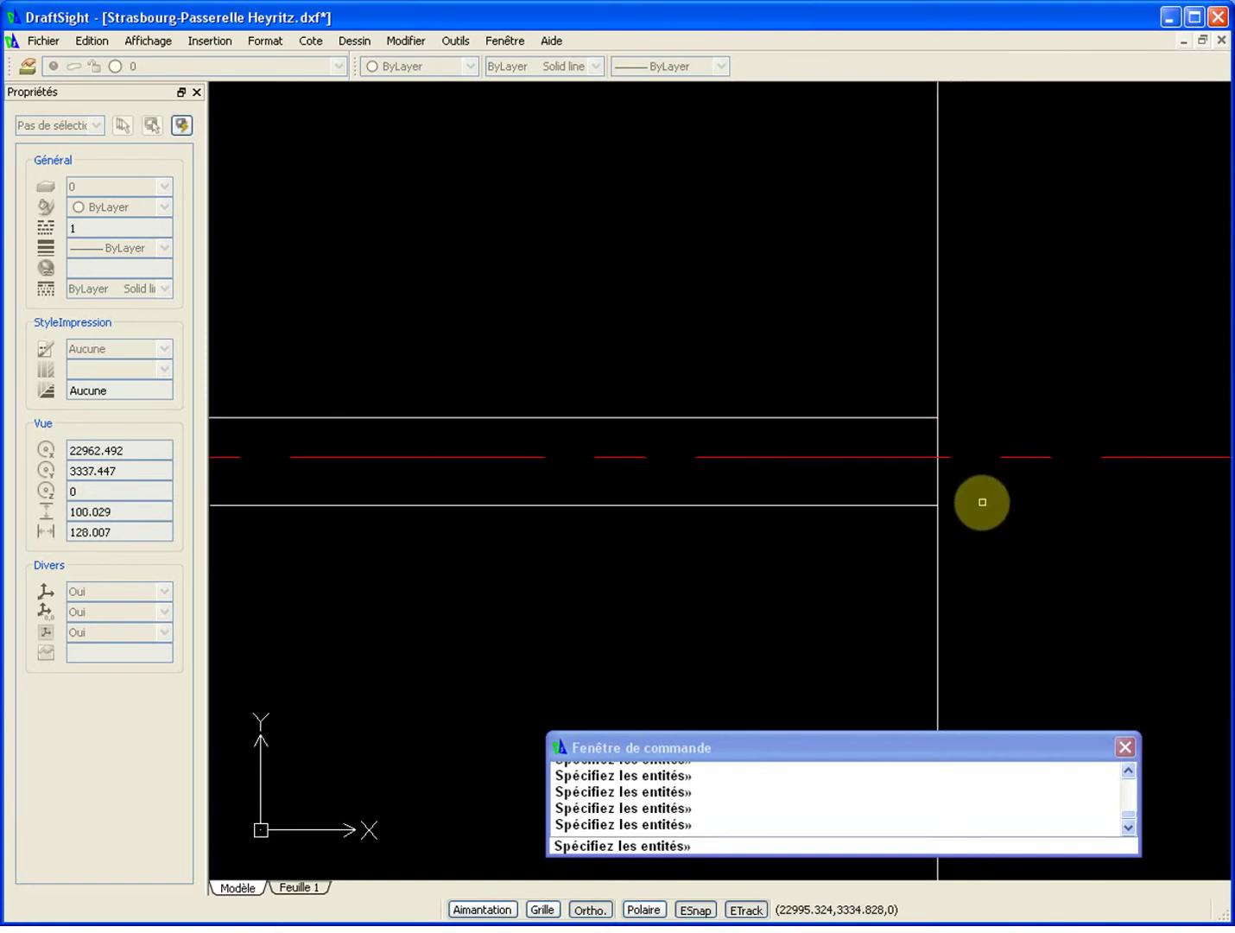
pyautogui.press('Escape')
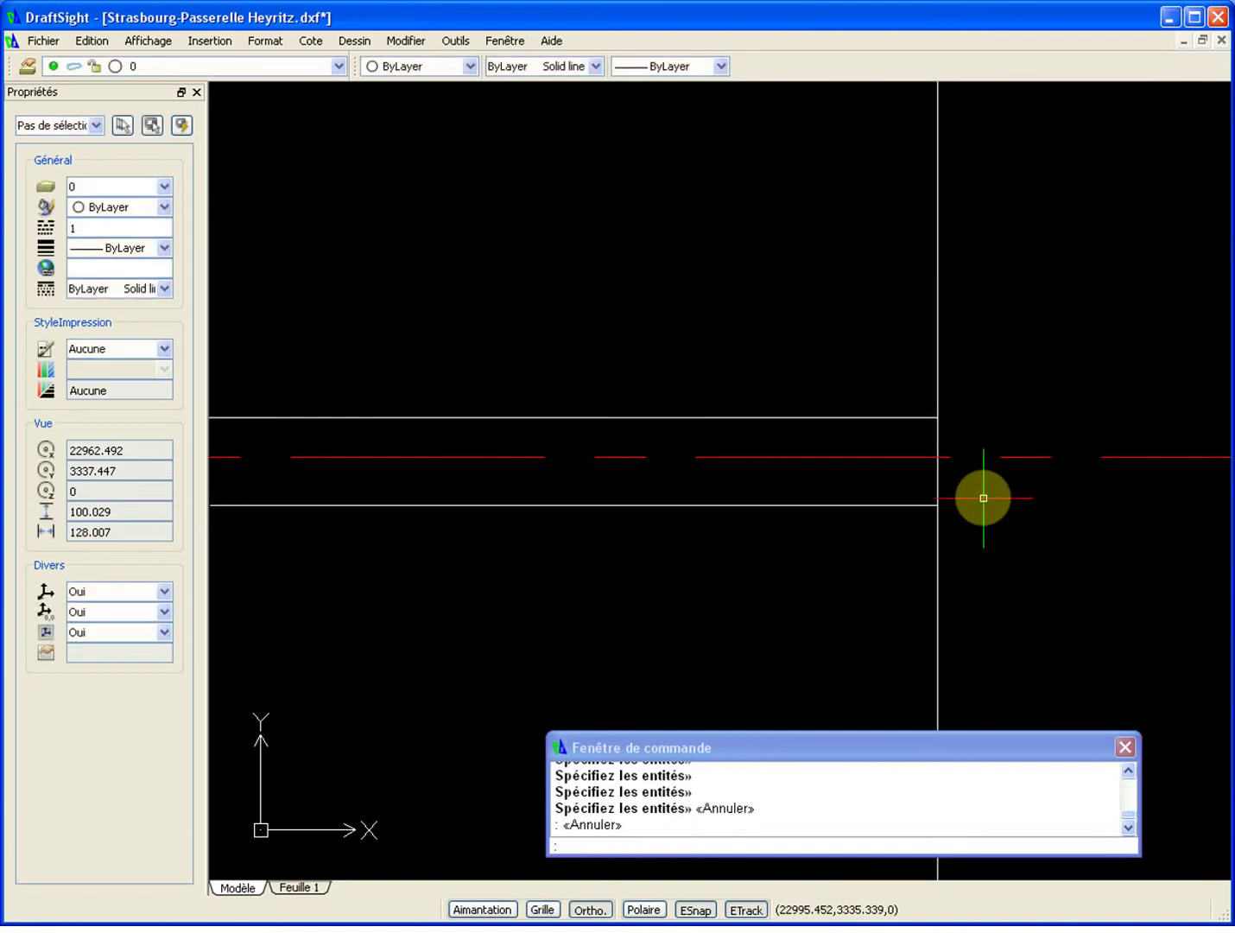
pyautogui.press('Escape')
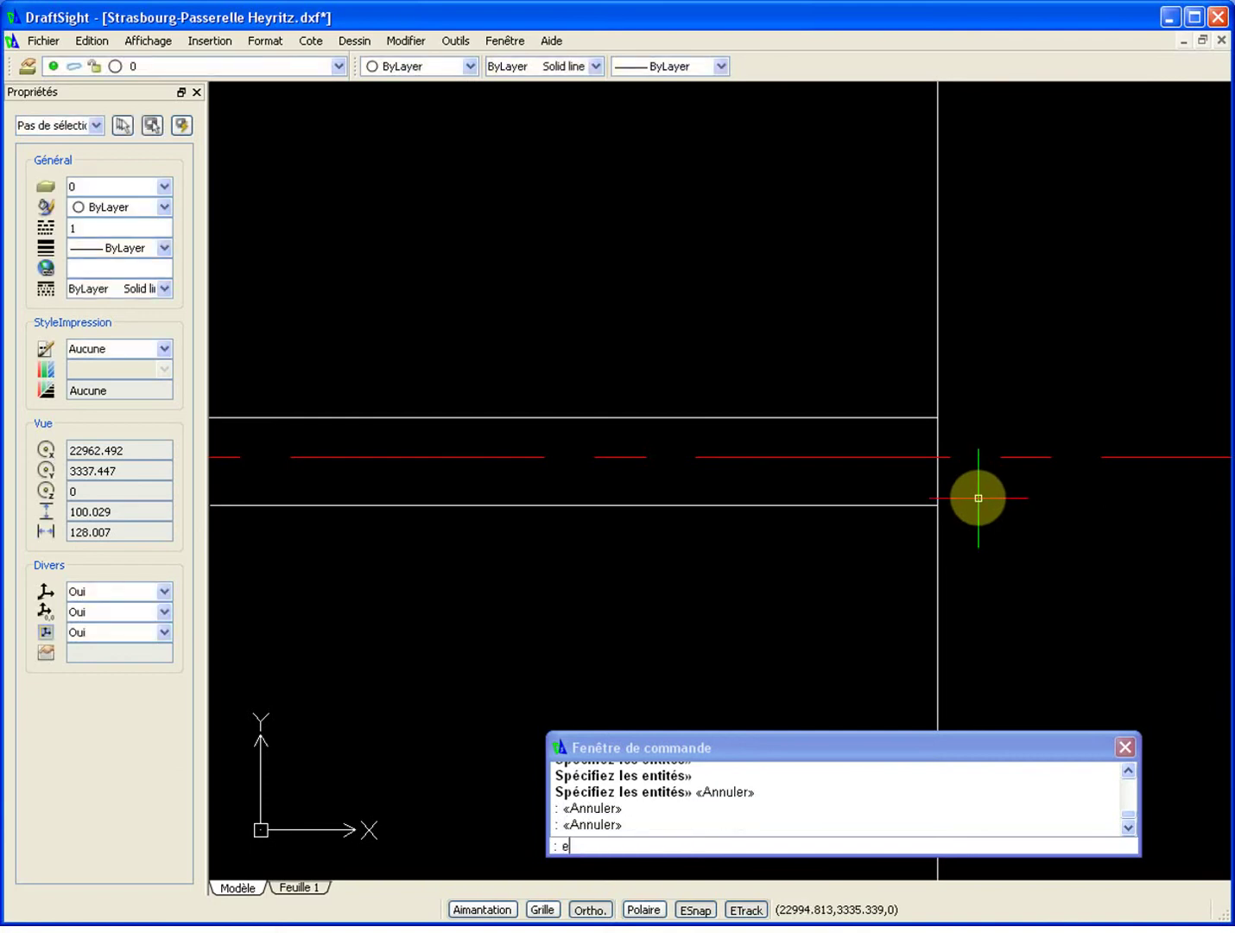
# Stretch the upper bar's entire lower edge 1 unit upward using one crossing selection from its right end to its left end.
pyautogui.press('Return')
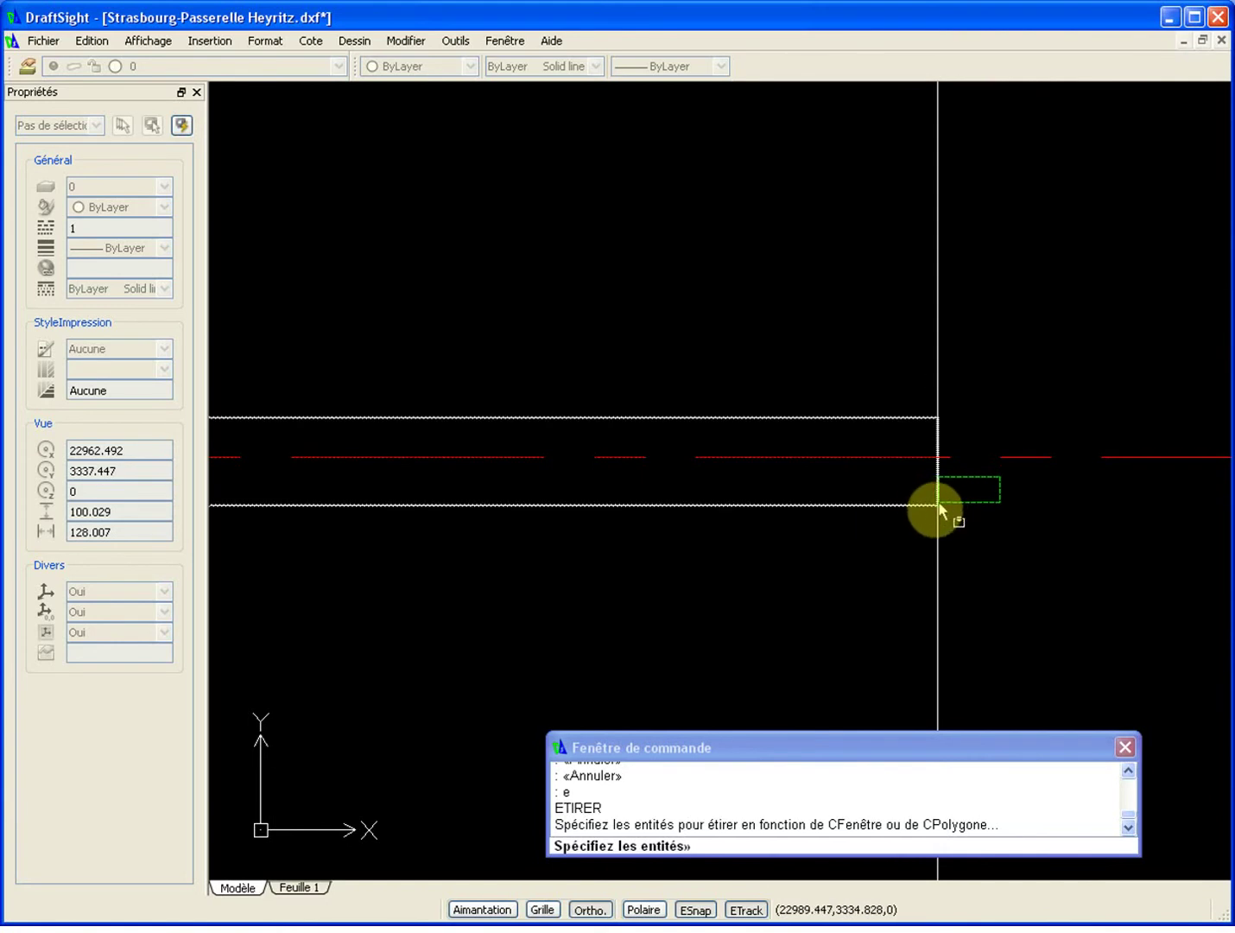
pyautogui.scroll(-5, 923, 518)
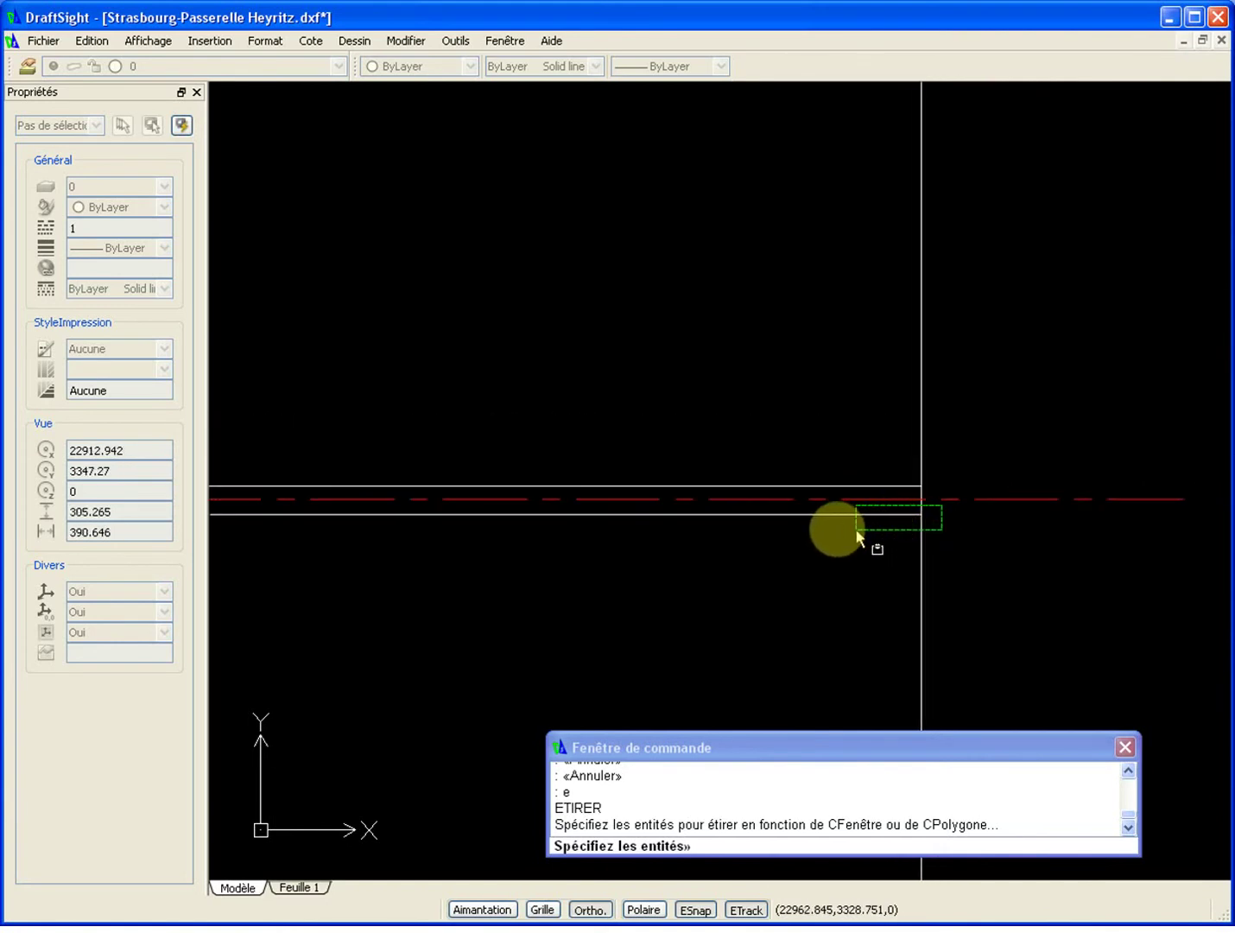
pyautogui.scroll(-8, 436, 545)
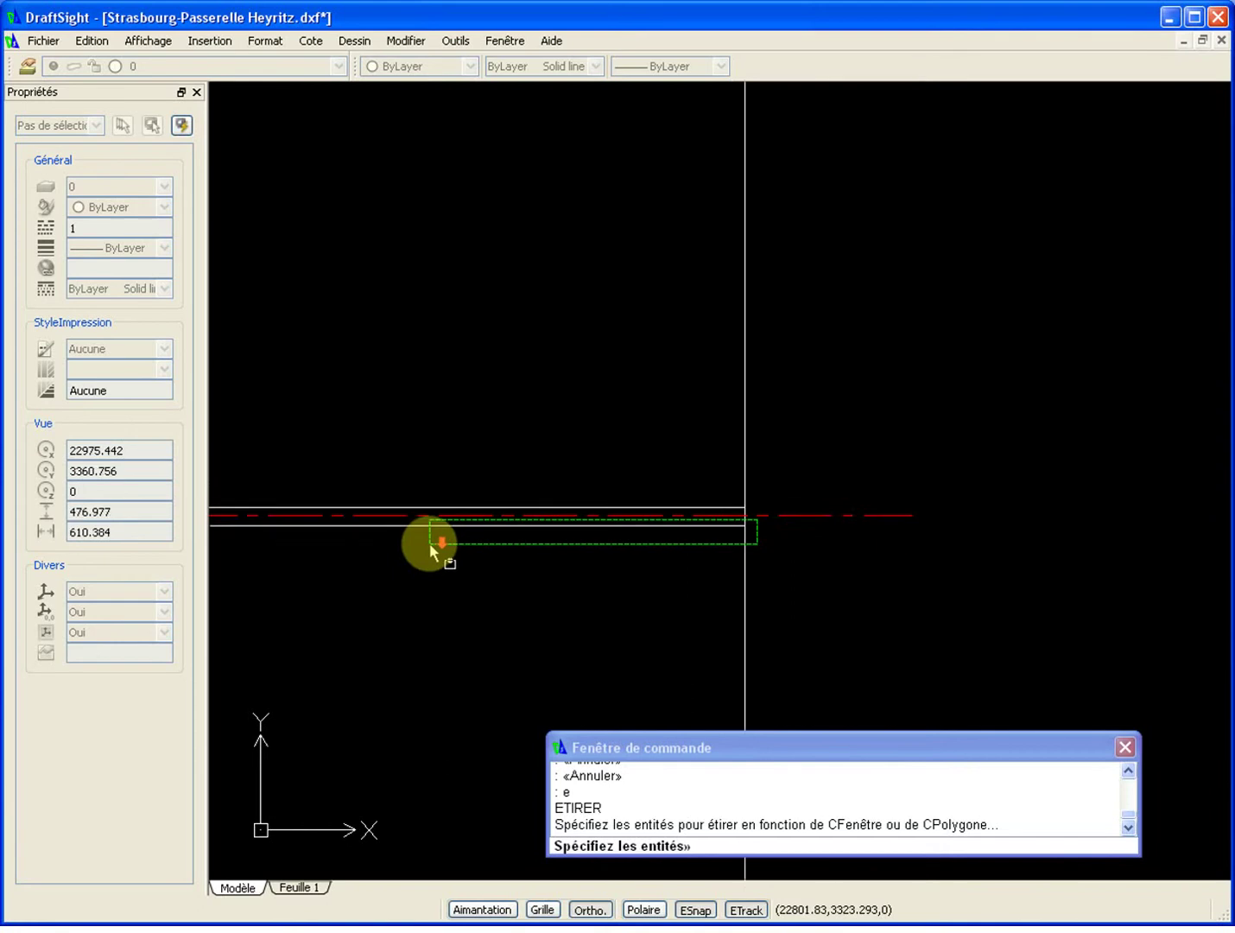
pyautogui.scroll(-10, 403, 553)
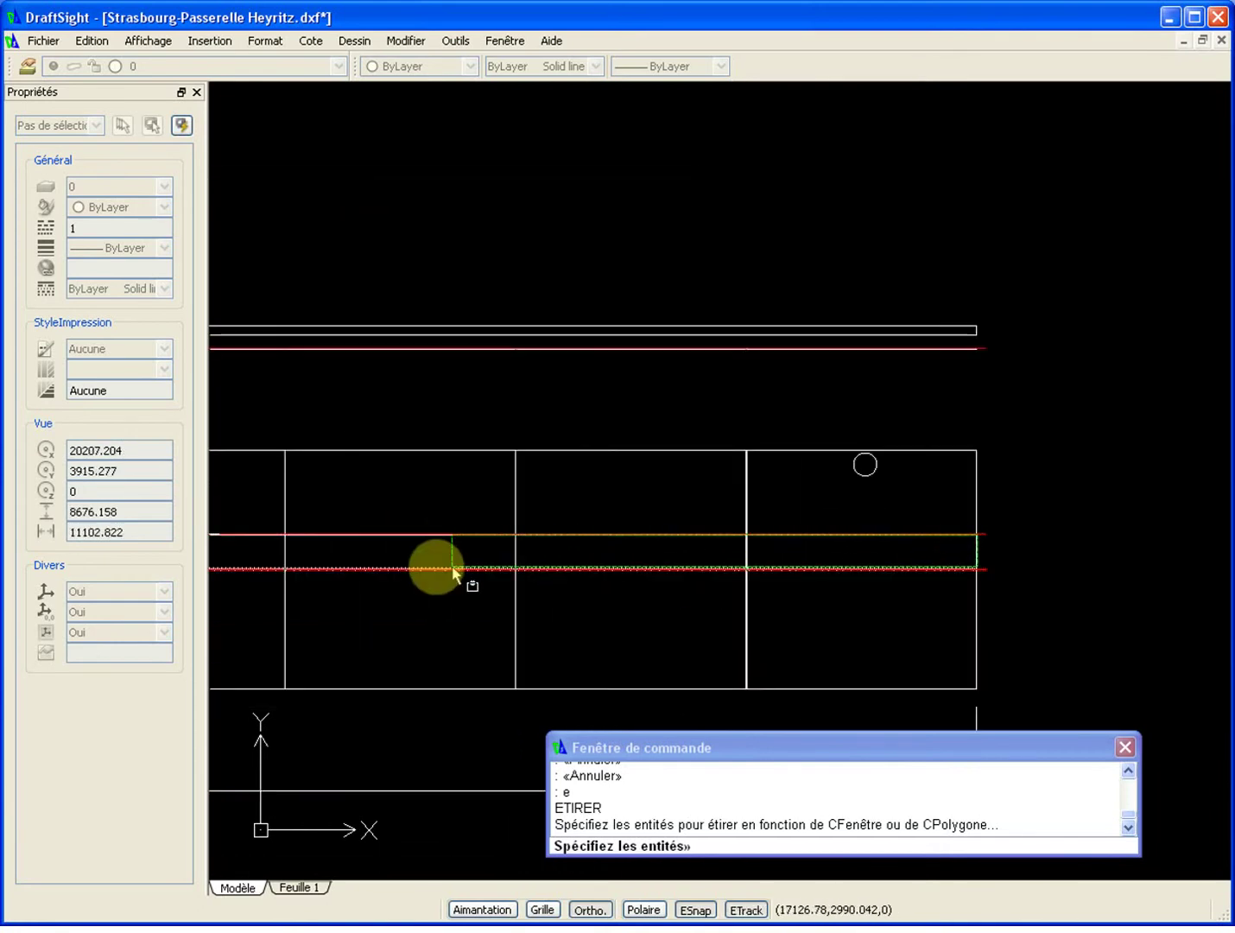
pyautogui.scroll(15, 898, 539)
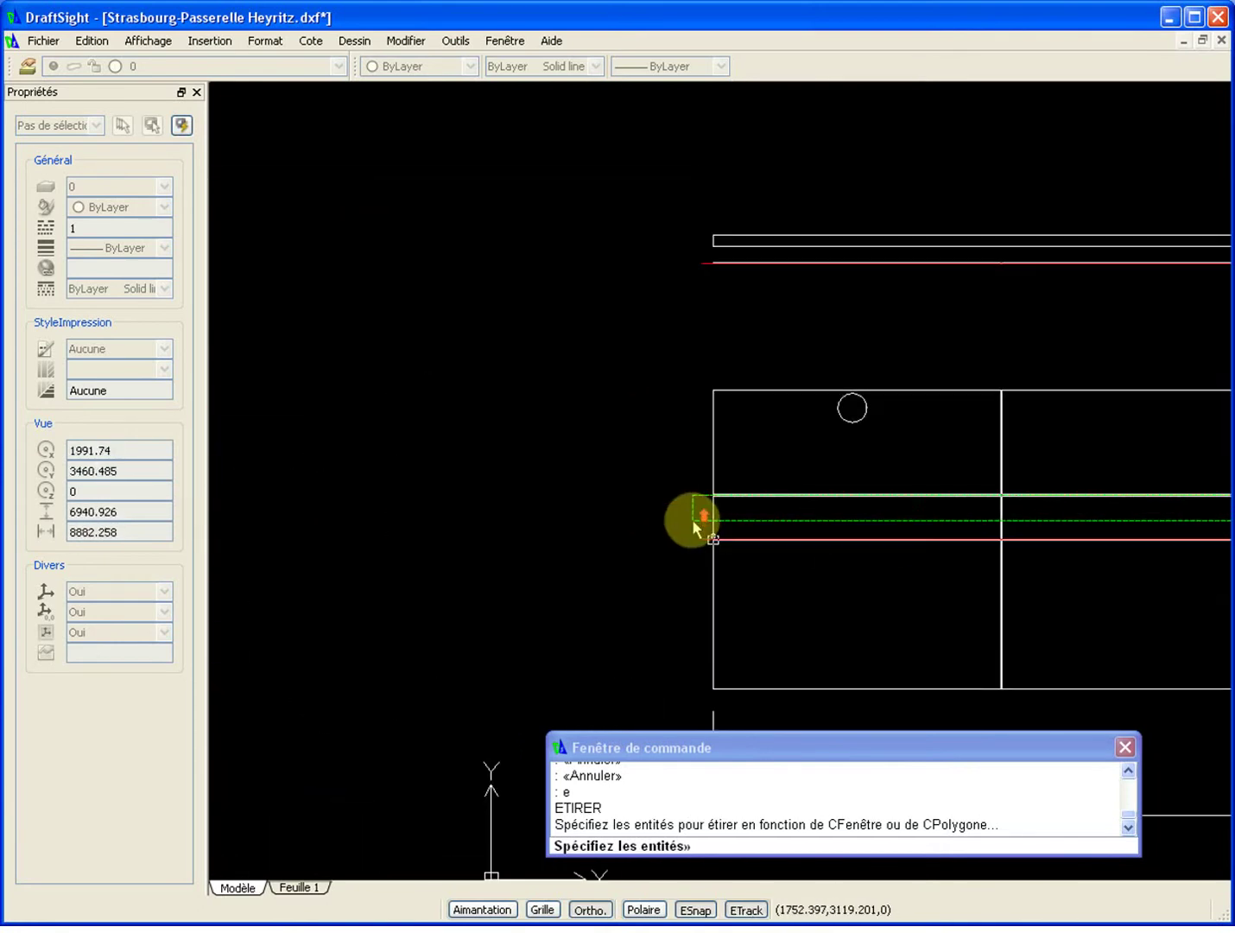
pyautogui.scroll(1, 730, 474)
pyautogui.rightClick(679, 463)
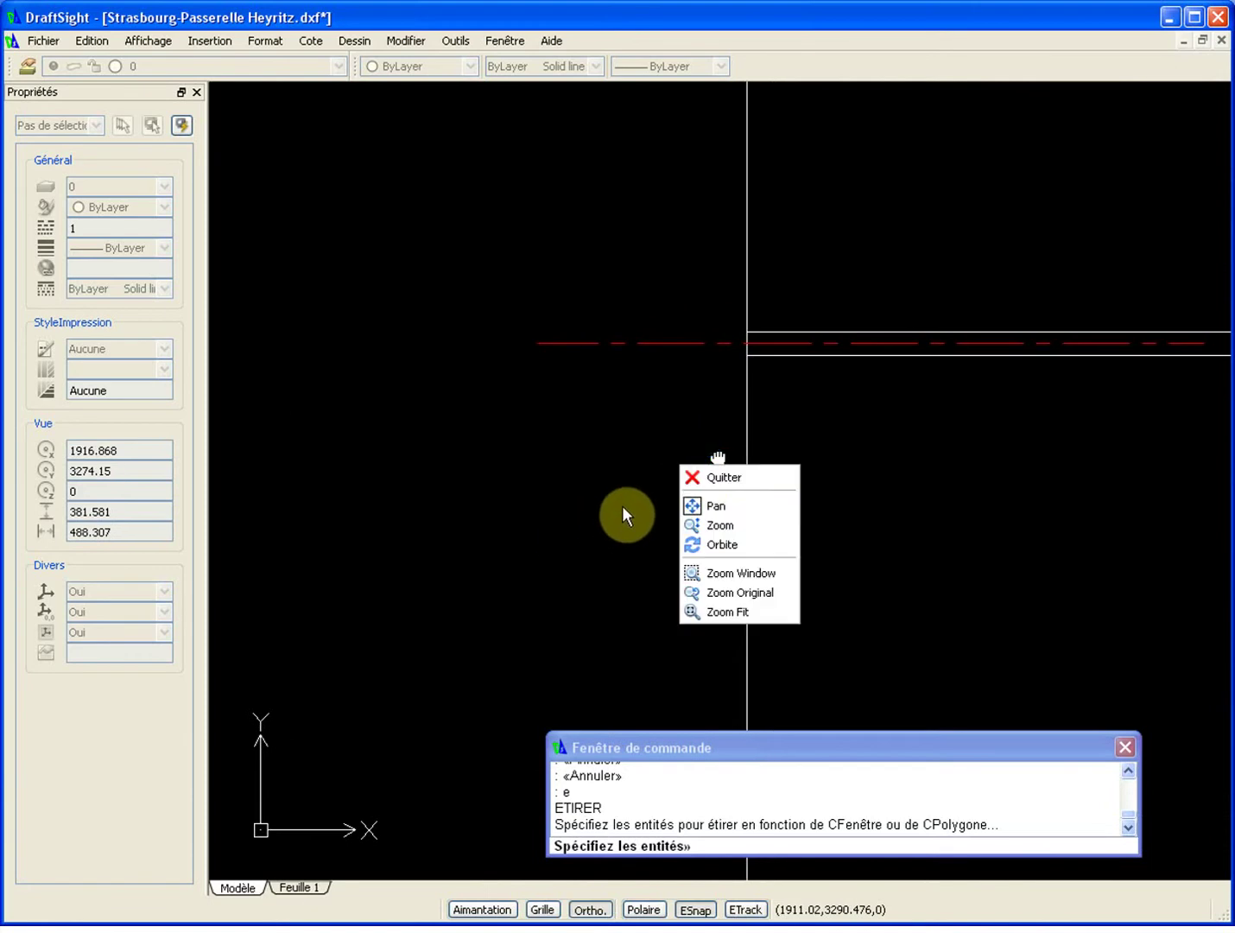
pyautogui.click(708, 475)
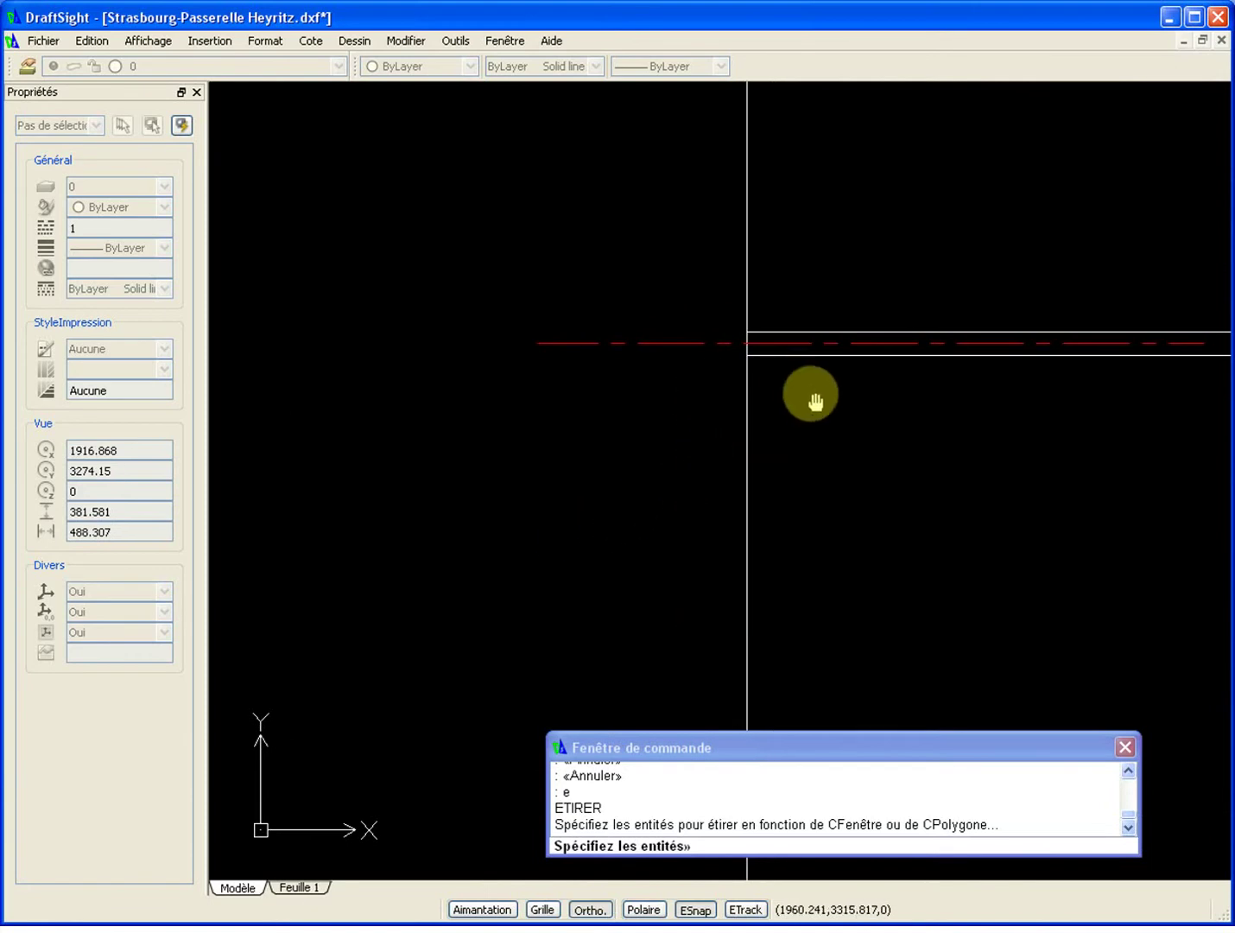
pyautogui.scroll(-1, 709, 415)
pyautogui.scroll(3, 705, 399)
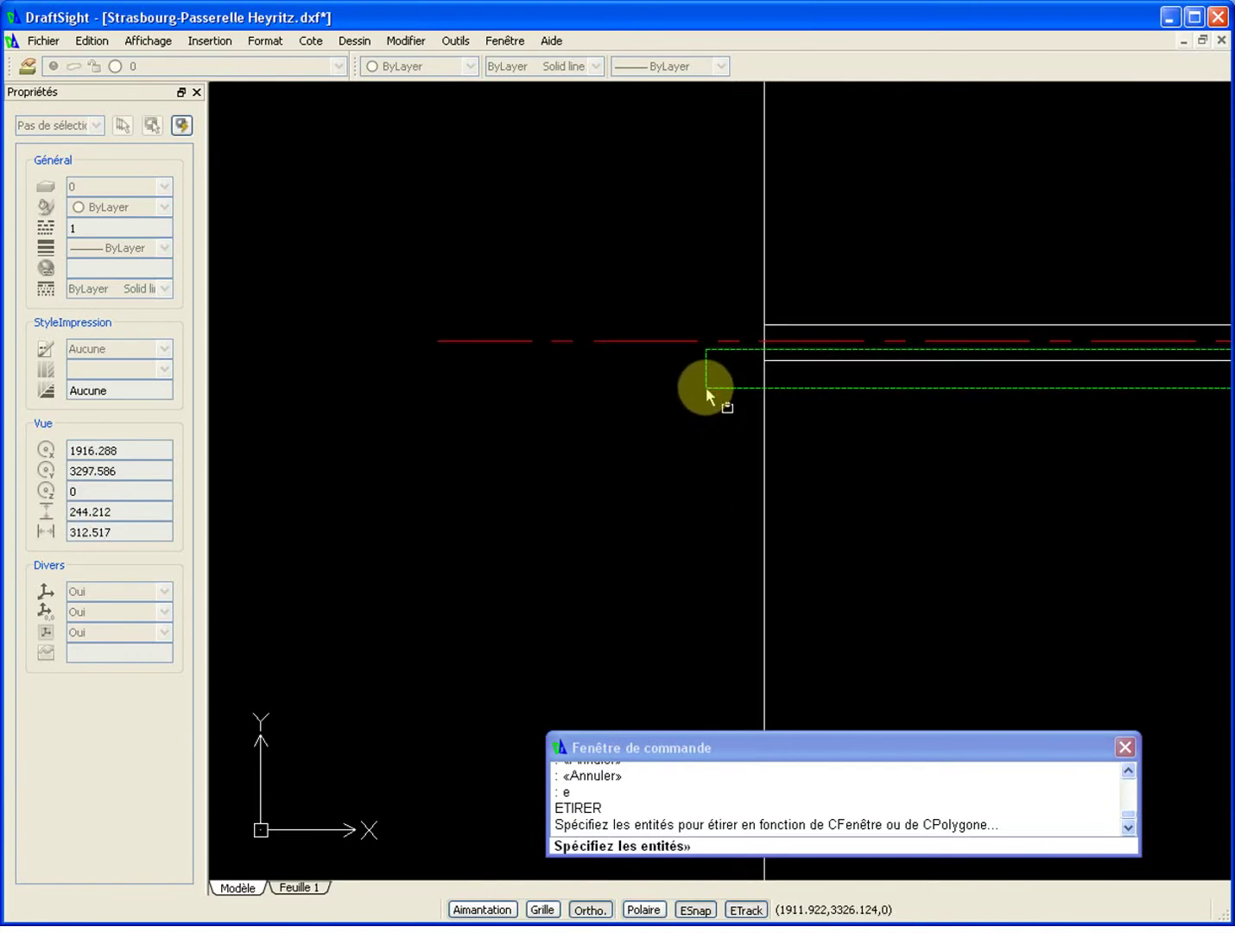
pyautogui.moveTo(714, 380); pyautogui.dragTo(469, 547, button='middle')
pyautogui.scroll(1, 483, 547)
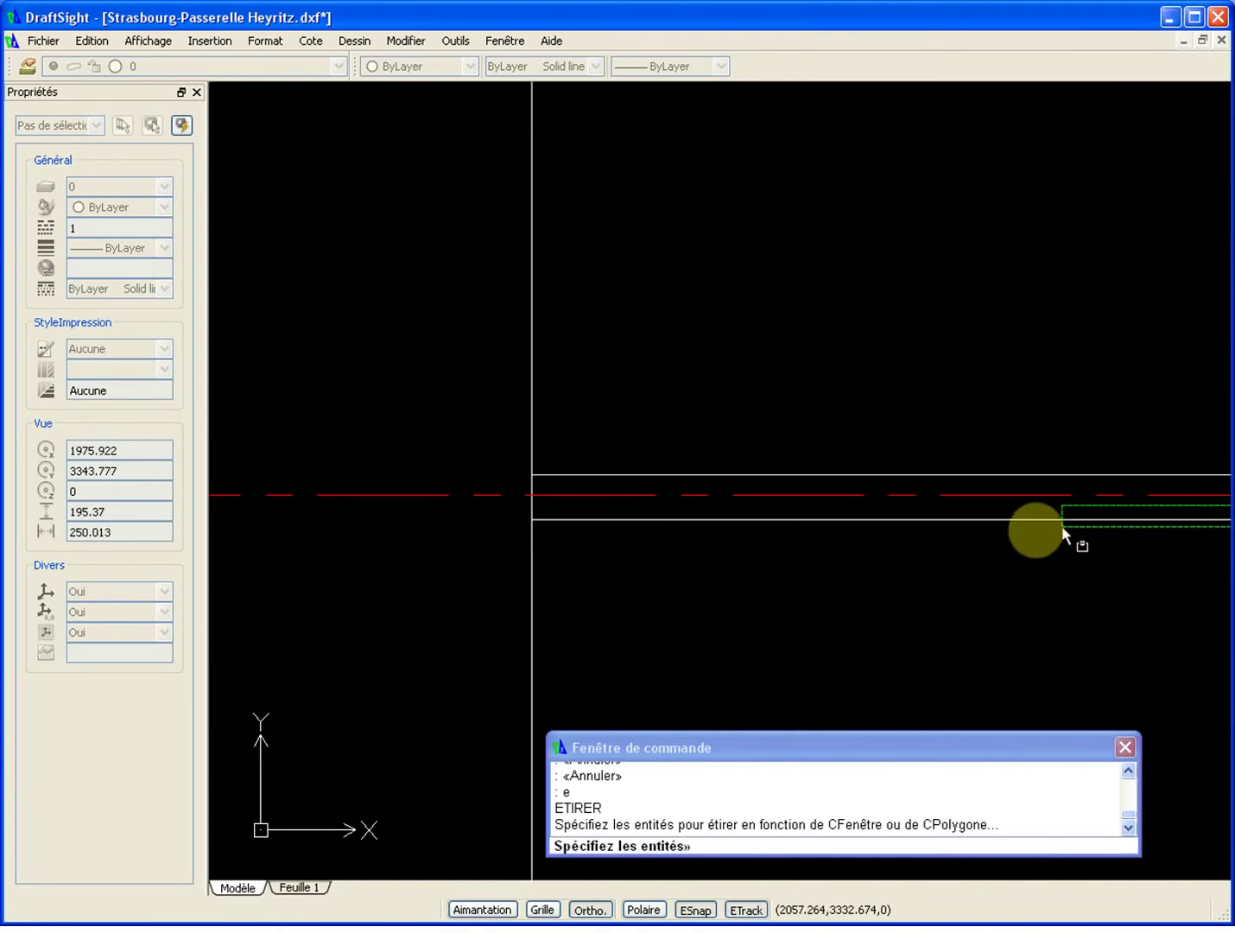
pyautogui.scroll(3, 491, 535)
pyautogui.click(489, 534)
pyautogui.press('Return')
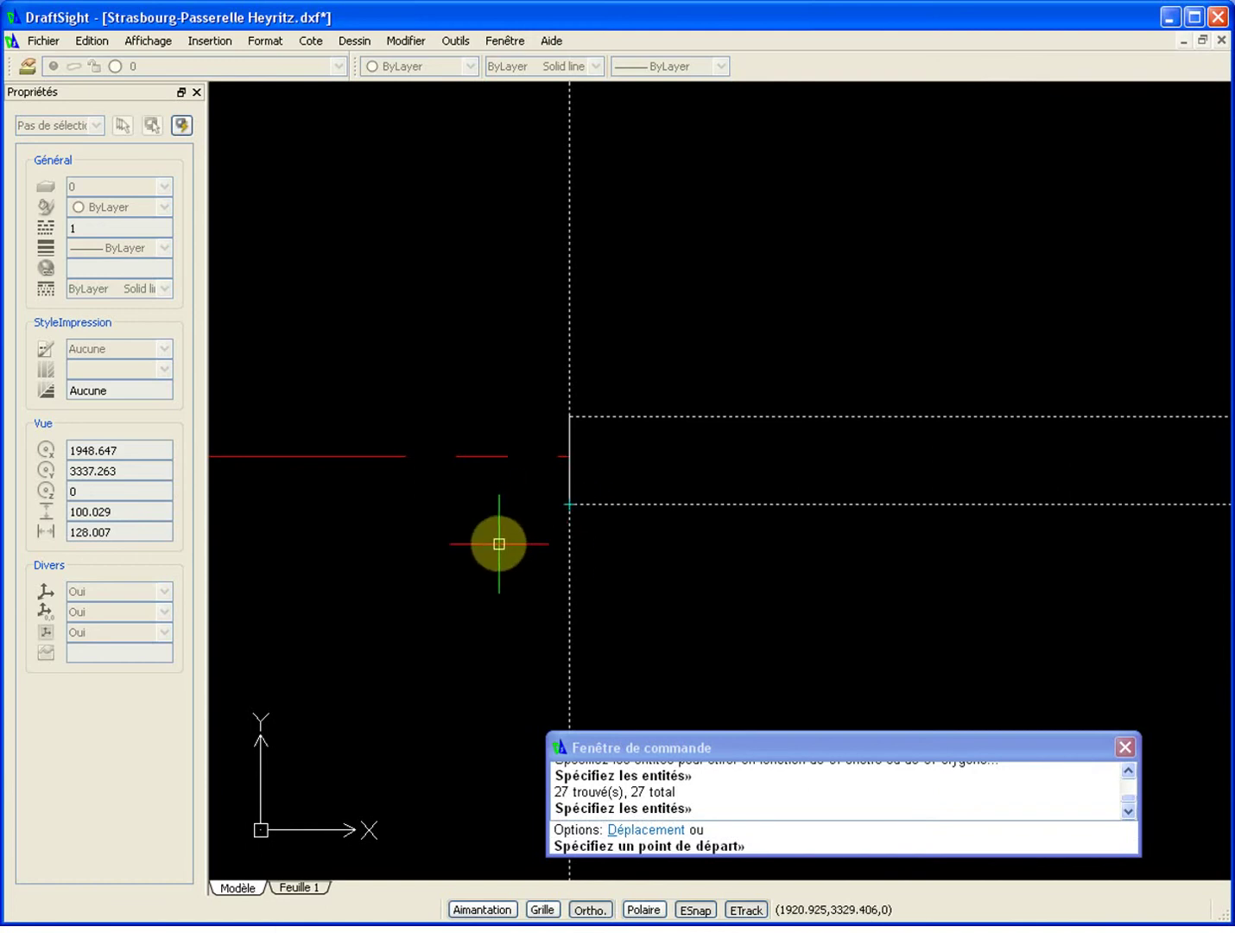
pyautogui.click(487, 596)
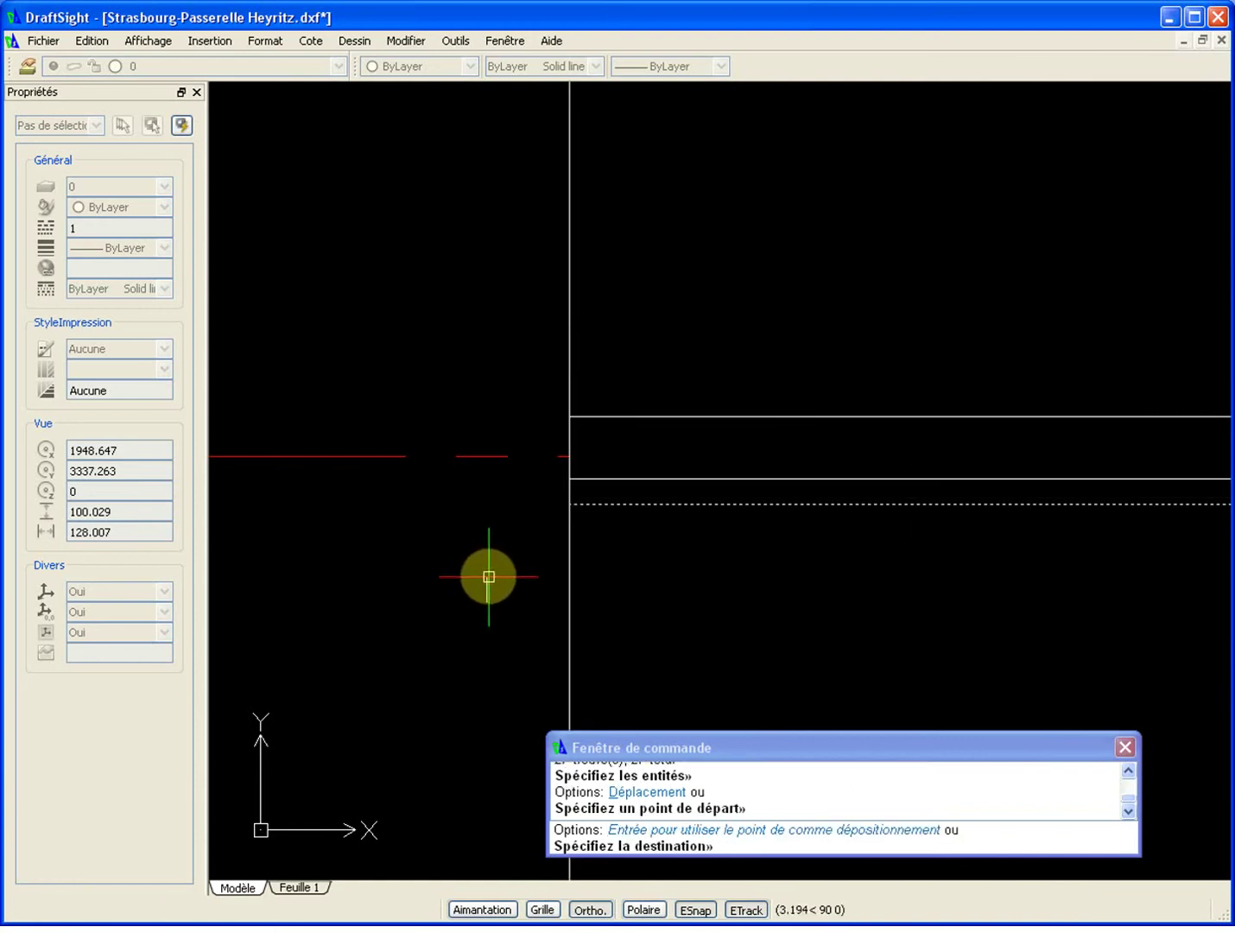
pyautogui.press('Return')
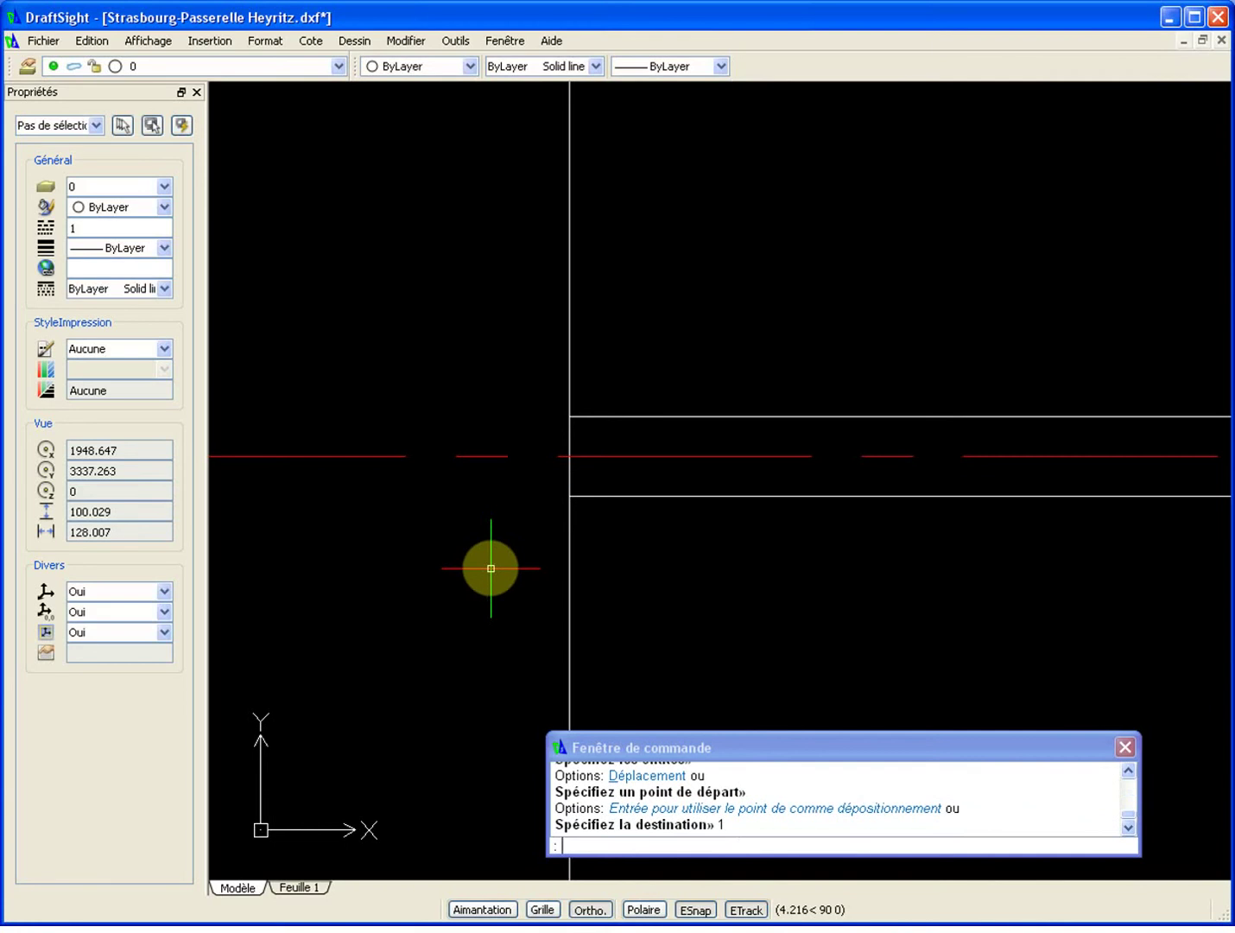
pyautogui.press('Escape')
# Inspect the upper bar's edges and the short dashed lines inside it at the first vertical line pair from its left end.
pyautogui.scroll(-10, 491, 568)
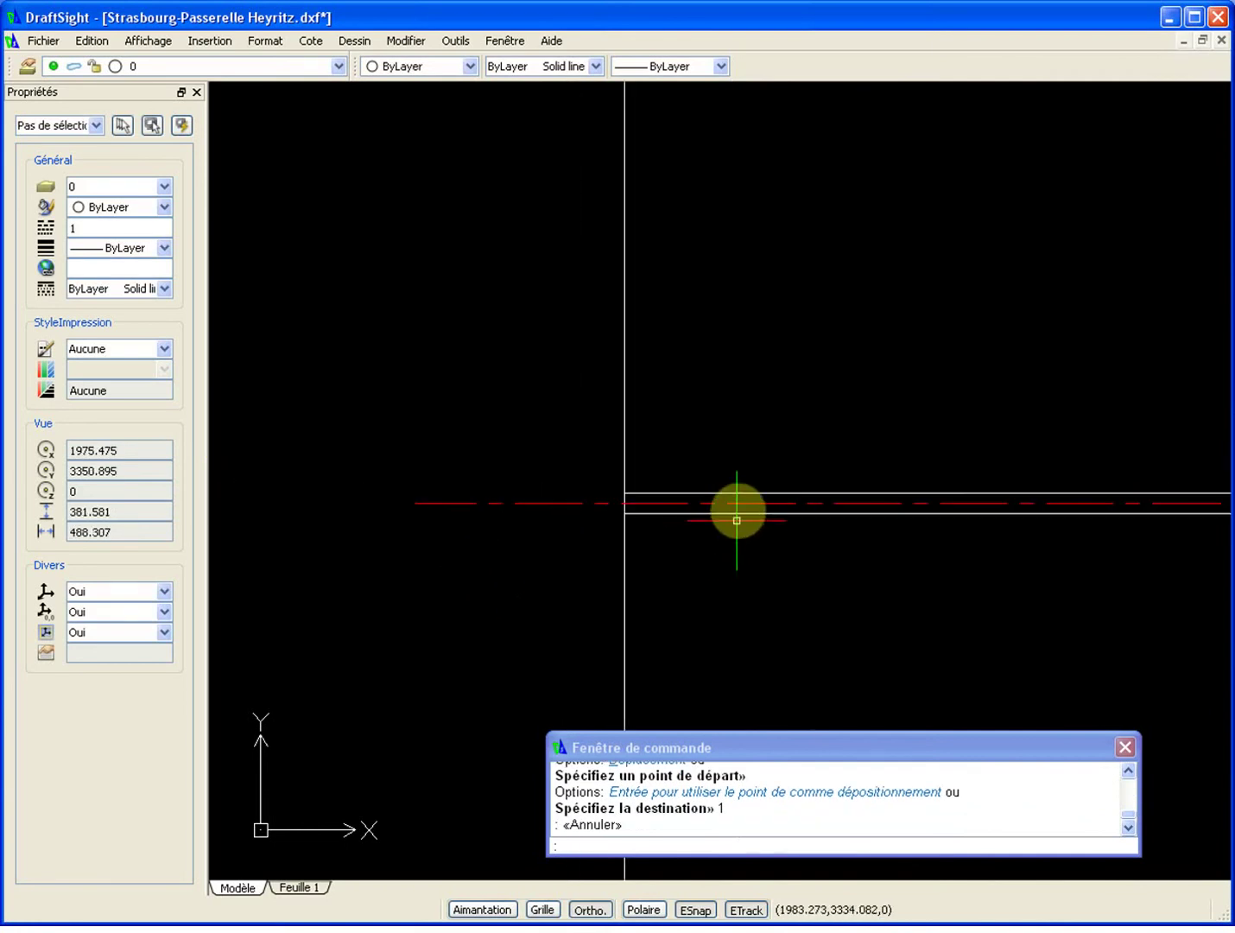
pyautogui.moveTo(803, 528); pyautogui.dragTo(700, 504, button='middle')
pyautogui.scroll(-1, 700, 505)
pyautogui.scroll(8, 840, 502)
pyautogui.moveTo(860, 490); pyautogui.dragTo(836, 490, button='middle')
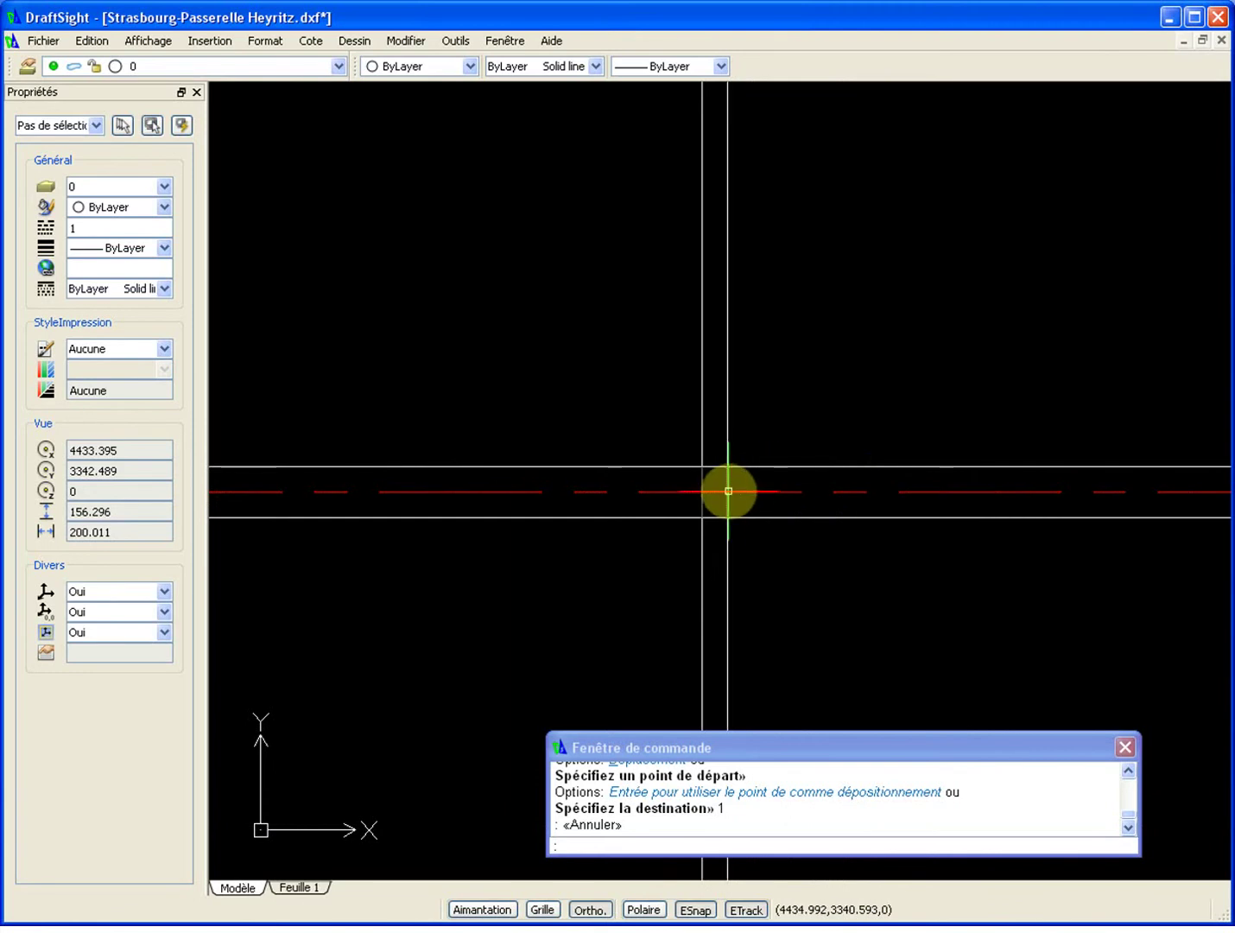
pyautogui.scroll(3, 730, 488)
pyautogui.scroll(-1, 809, 540)
pyautogui.scroll(6, 724, 540)
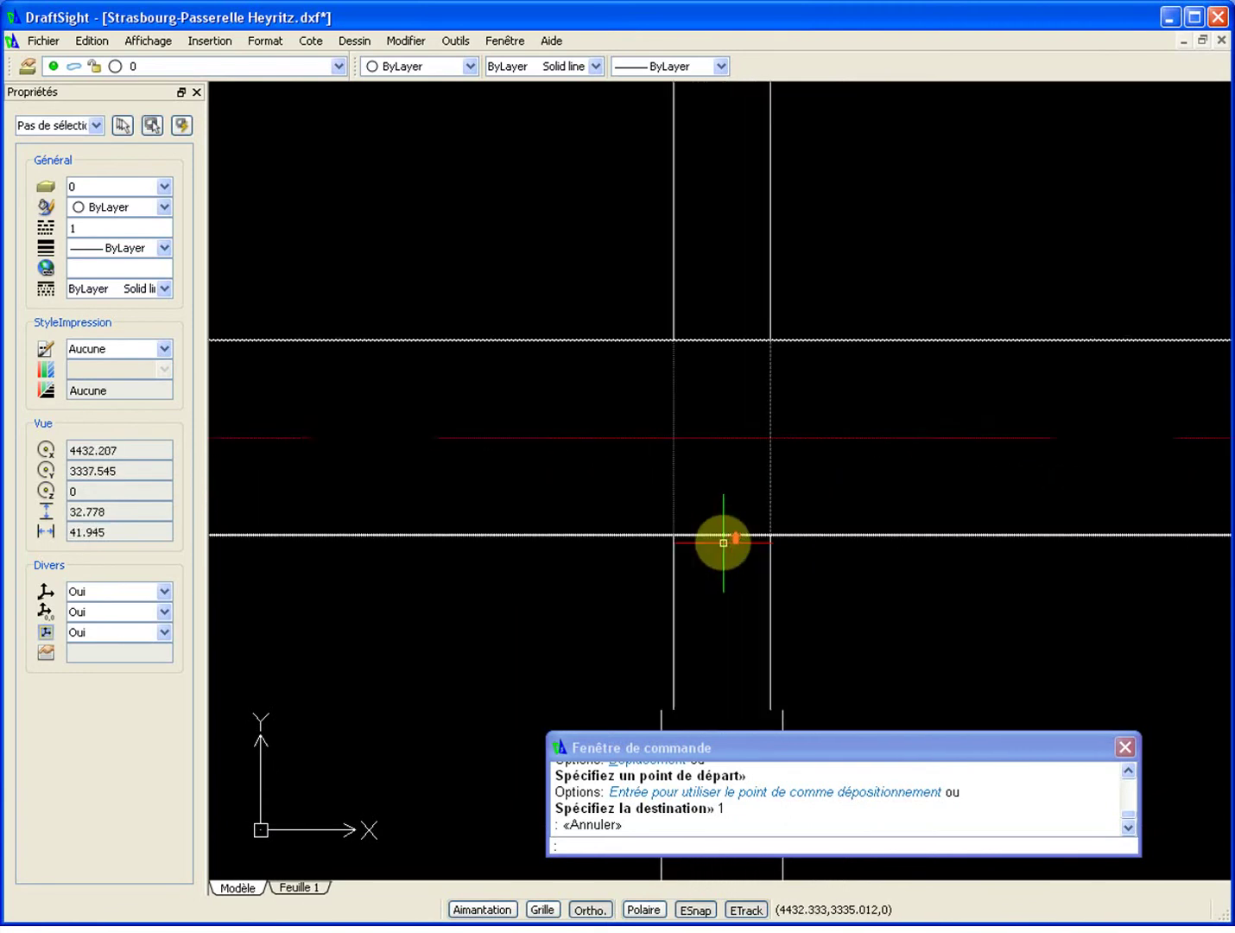
pyautogui.click(783, 537)
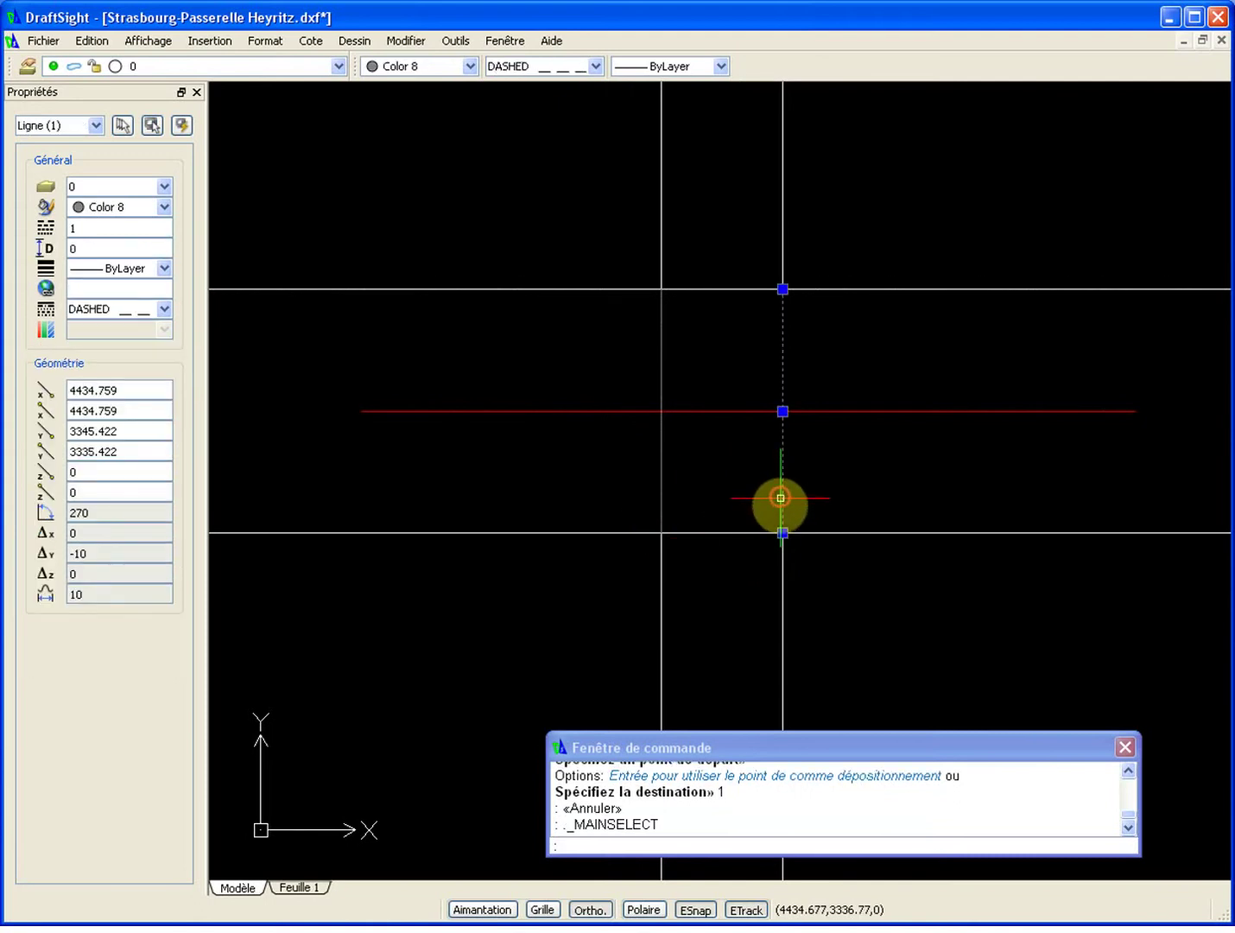
pyautogui.press('Escape')
pyautogui.click(661, 518)
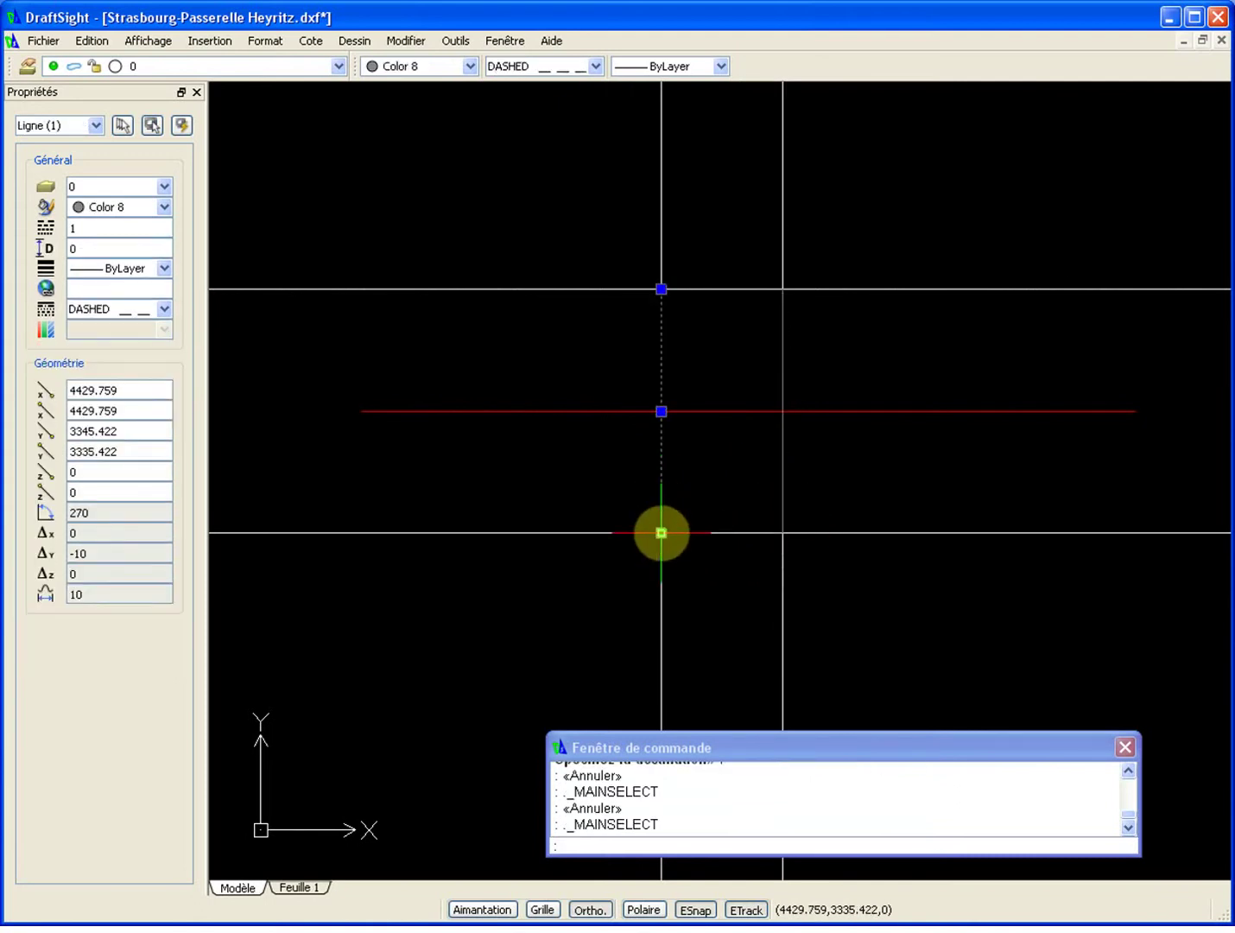
pyautogui.press('Escape')
# Examine the upper bar along to its right end and the lower bar where it crosses the last vertical line pair.
pyautogui.scroll(-3, 673, 535)
pyautogui.scroll(-10, 850, 513)
pyautogui.moveTo(322, 472)
pyautogui.mouseDown(button='middle')
pyautogui.moveTo(381, 481)
pyautogui.moveTo(327, 449)
pyautogui.mouseUp(button='middle')
pyautogui.scroll(-4, 367, 418)
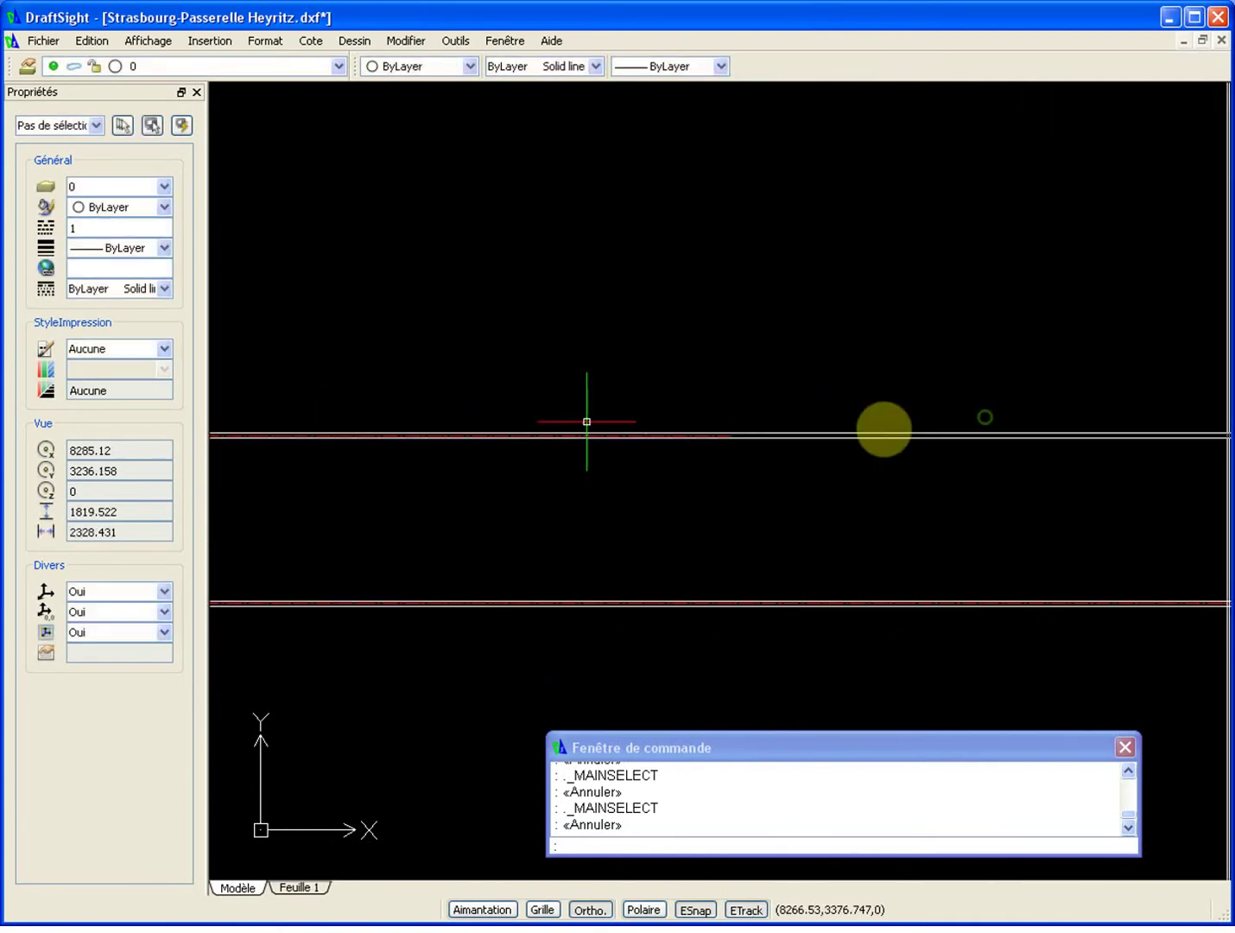
pyautogui.hscroll(10, 568, 429)
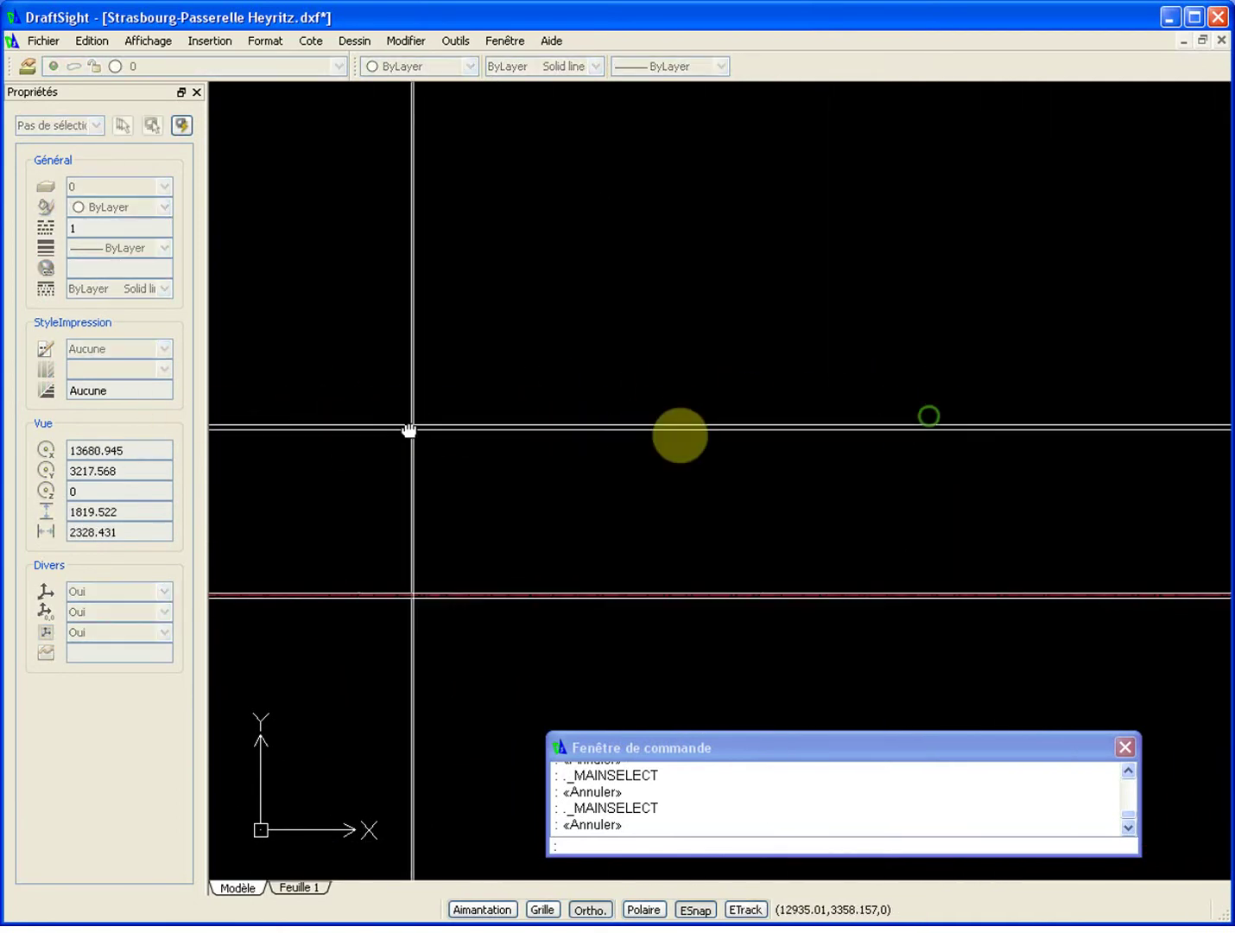
pyautogui.scroll(-1, 816, 434)
pyautogui.hscroll(8, 860, 414)
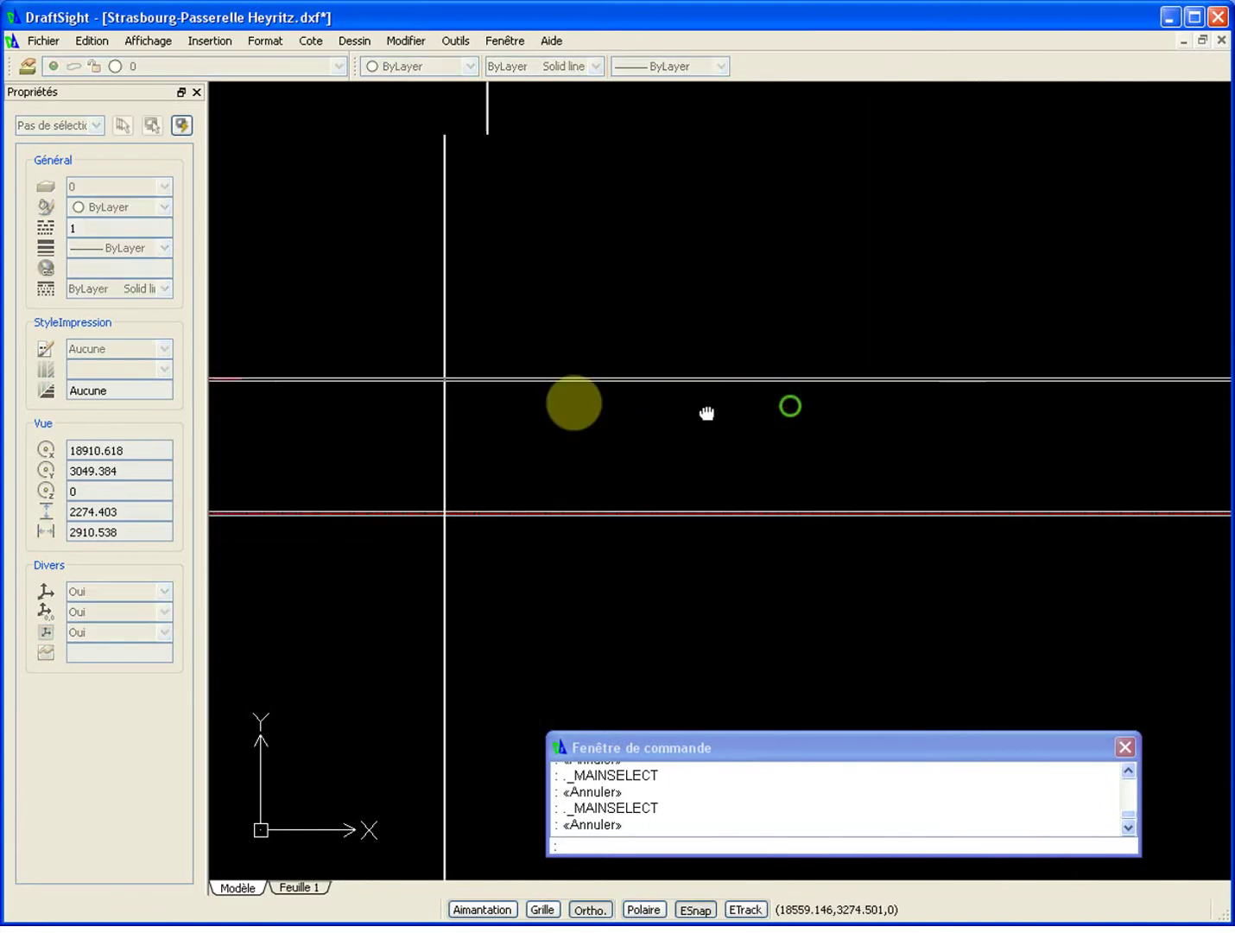
pyautogui.hscroll(5, 890, 402)
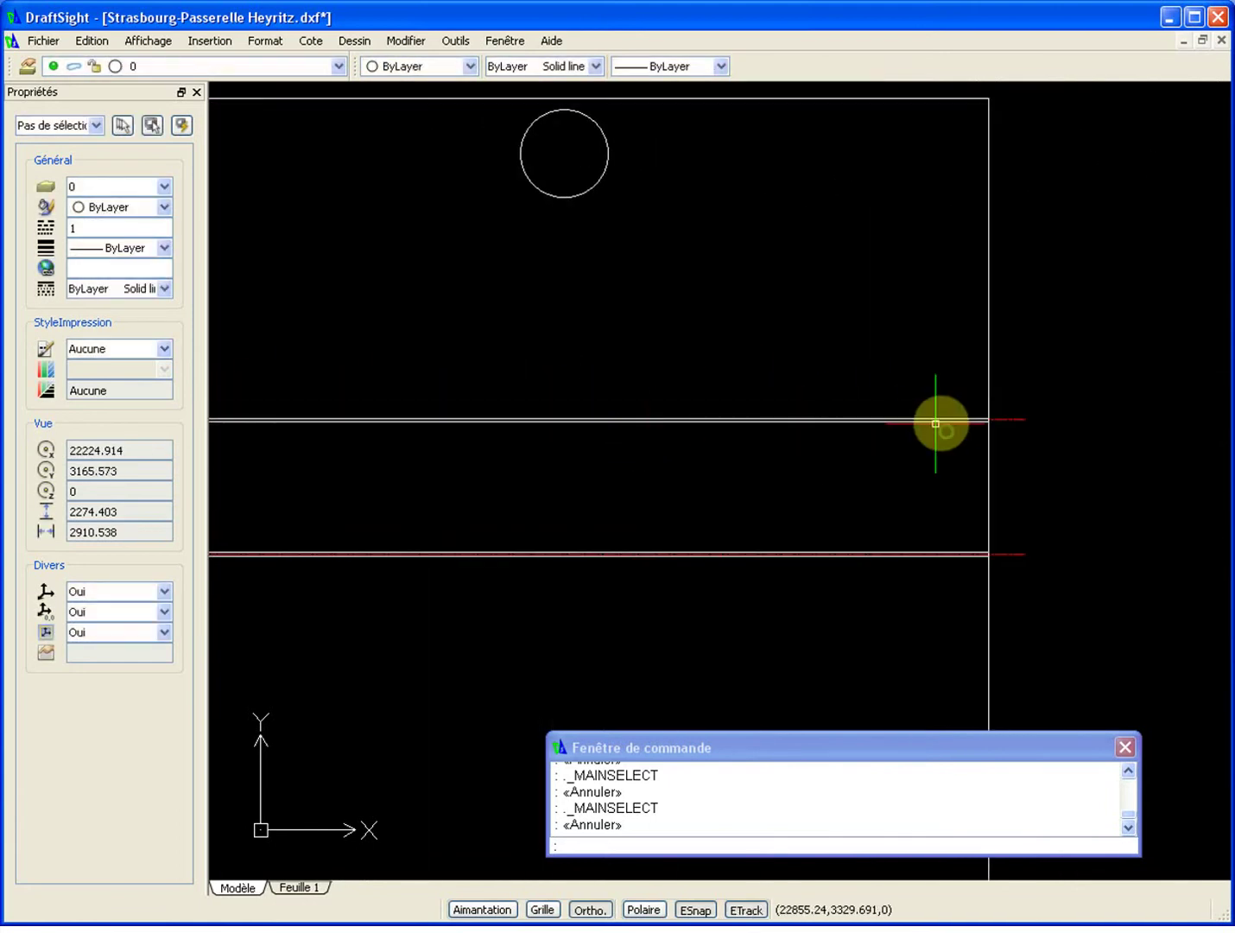
pyautogui.scroll(8, 963, 421)
pyautogui.scroll(-3, 882, 378)
pyautogui.scroll(3, 881, 378)
pyautogui.scroll(-12, 886, 371)
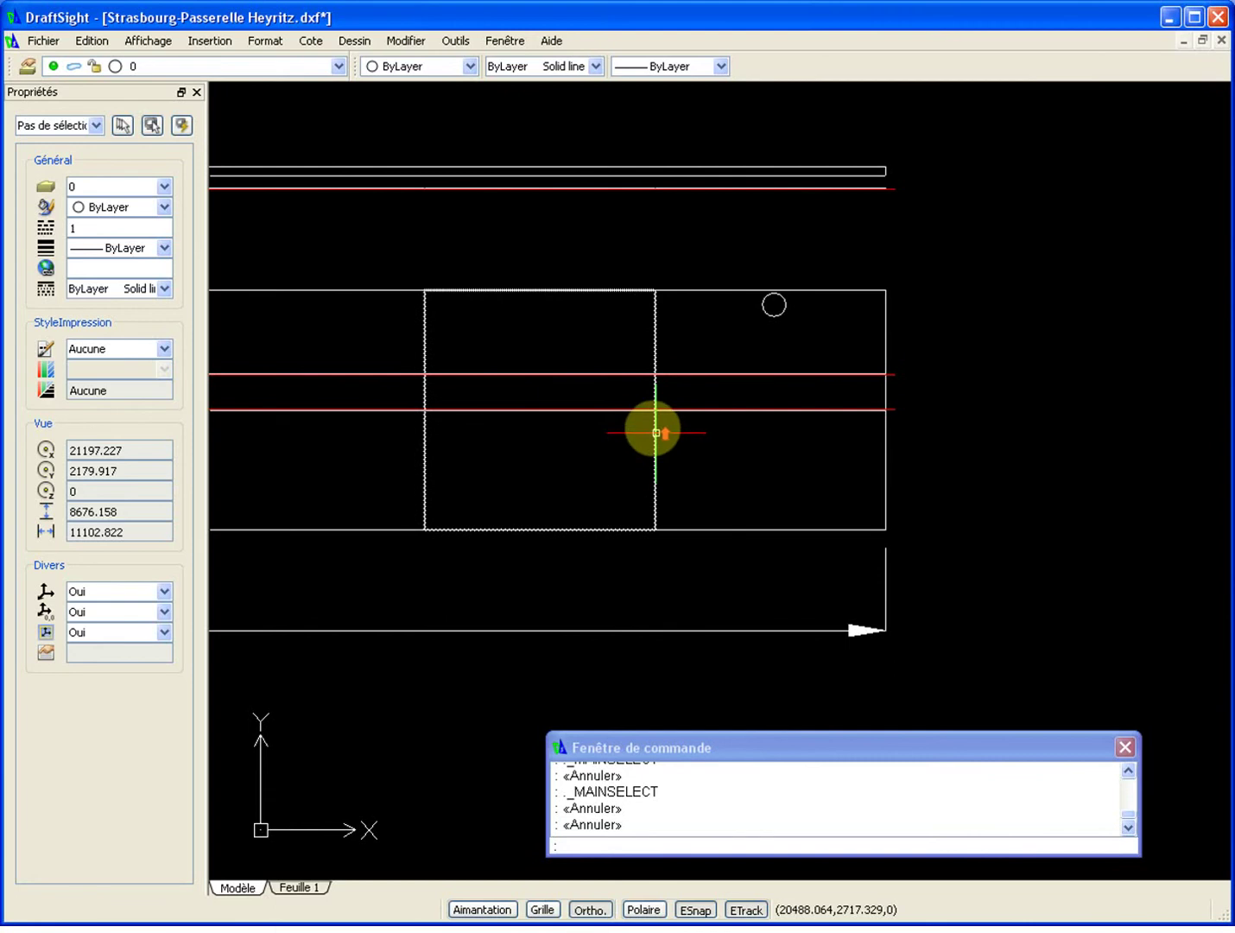
pyautogui.scroll(11, 654, 398)
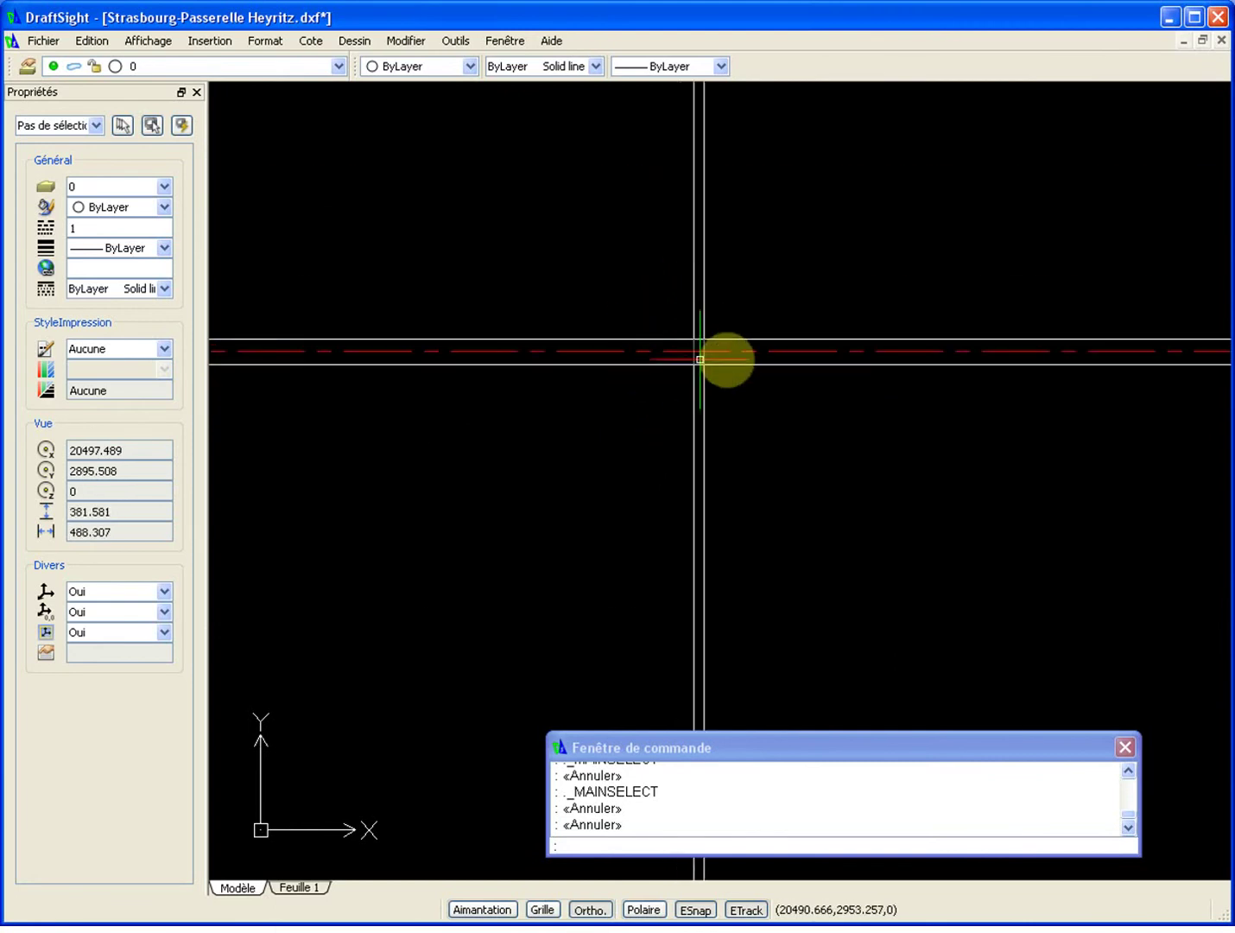
pyautogui.scroll(2, 708, 356)
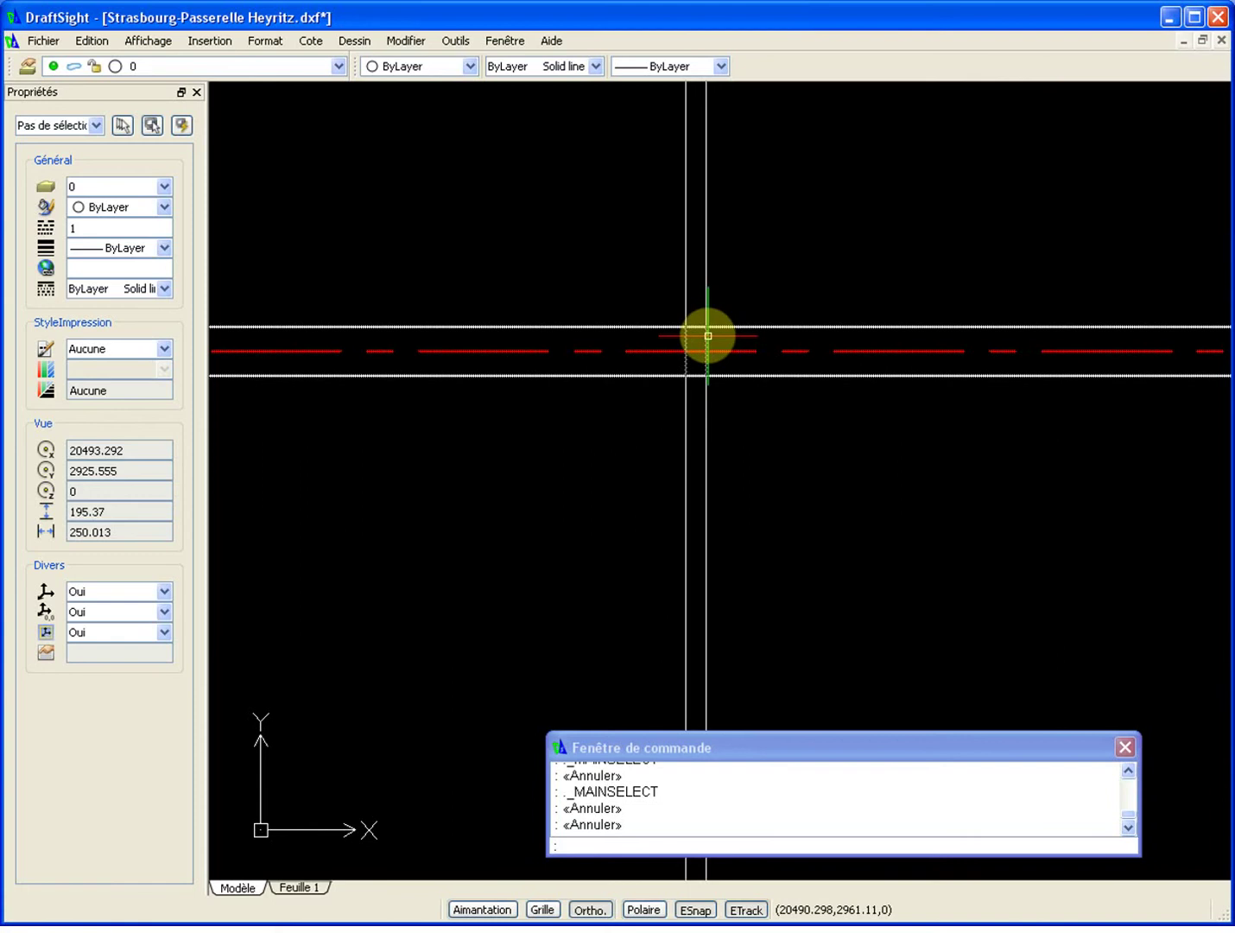
pyautogui.scroll(-10, 708, 335)
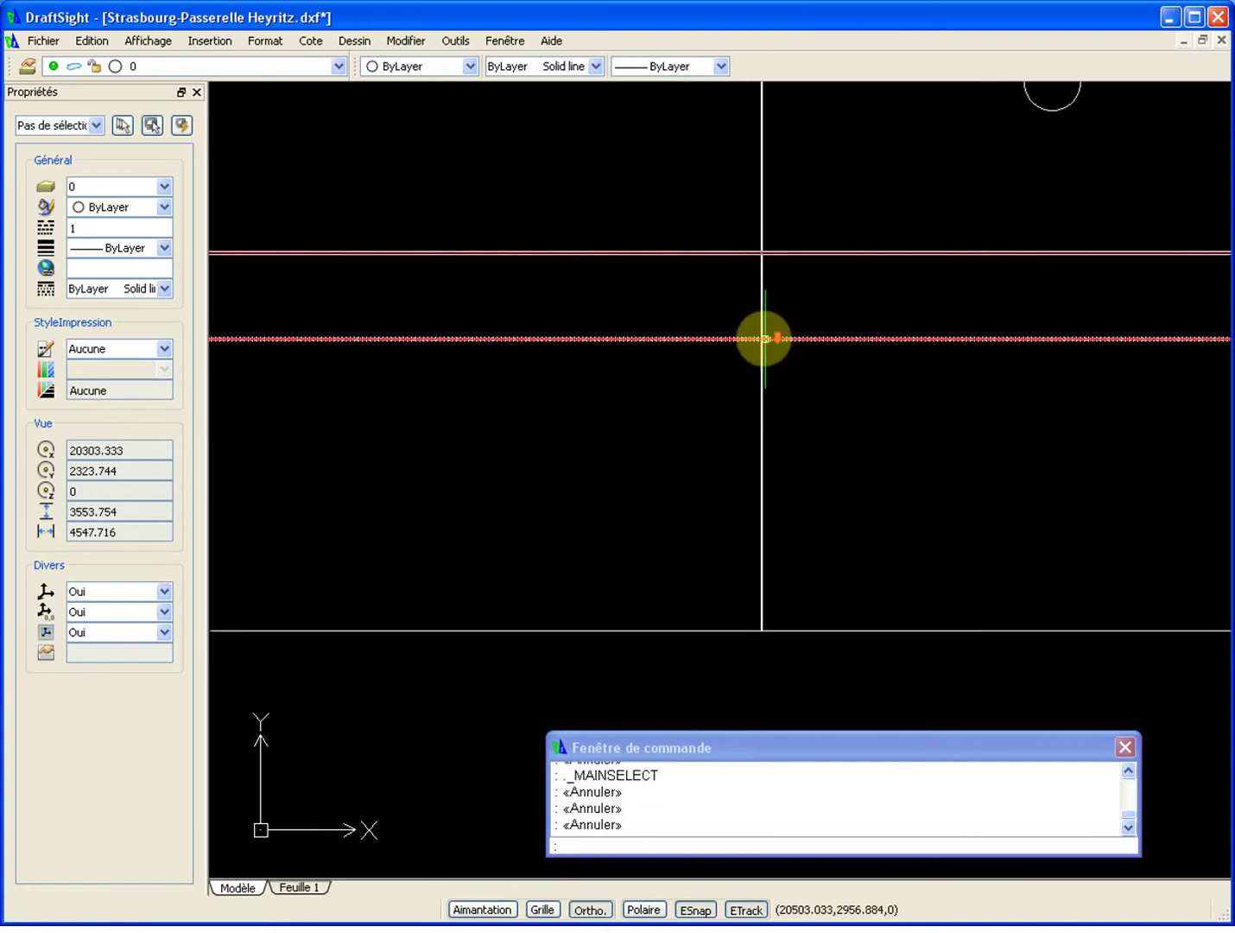
# Copy the whole upper bar with its centerline to the clipboard, using the midpoint of its left end as the reference point.
pyautogui.moveTo(615, 317); pyautogui.dragTo(863, 362, button='middle')
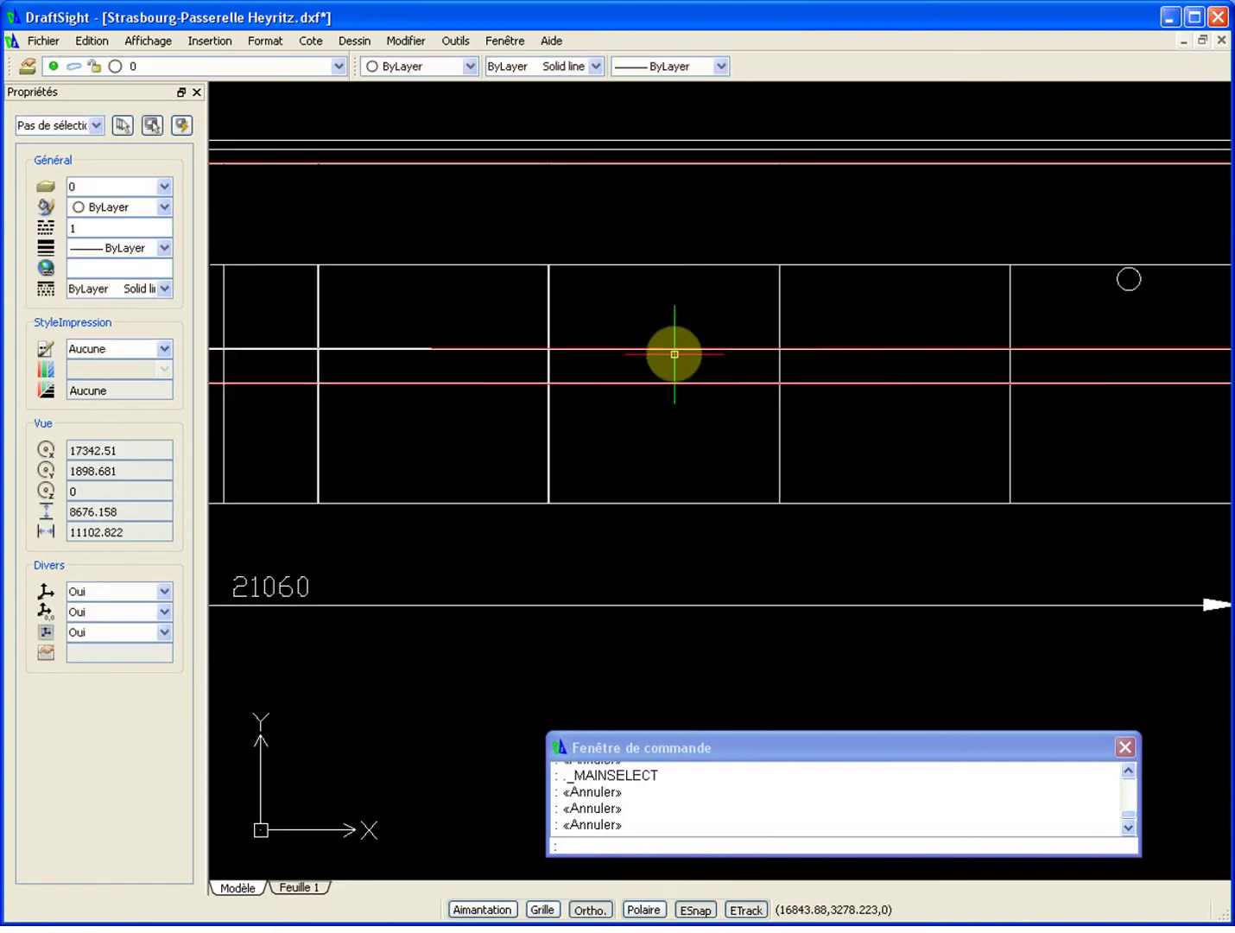
pyautogui.scroll(-2, 675, 354)
pyautogui.scroll(-2, 683, 374)
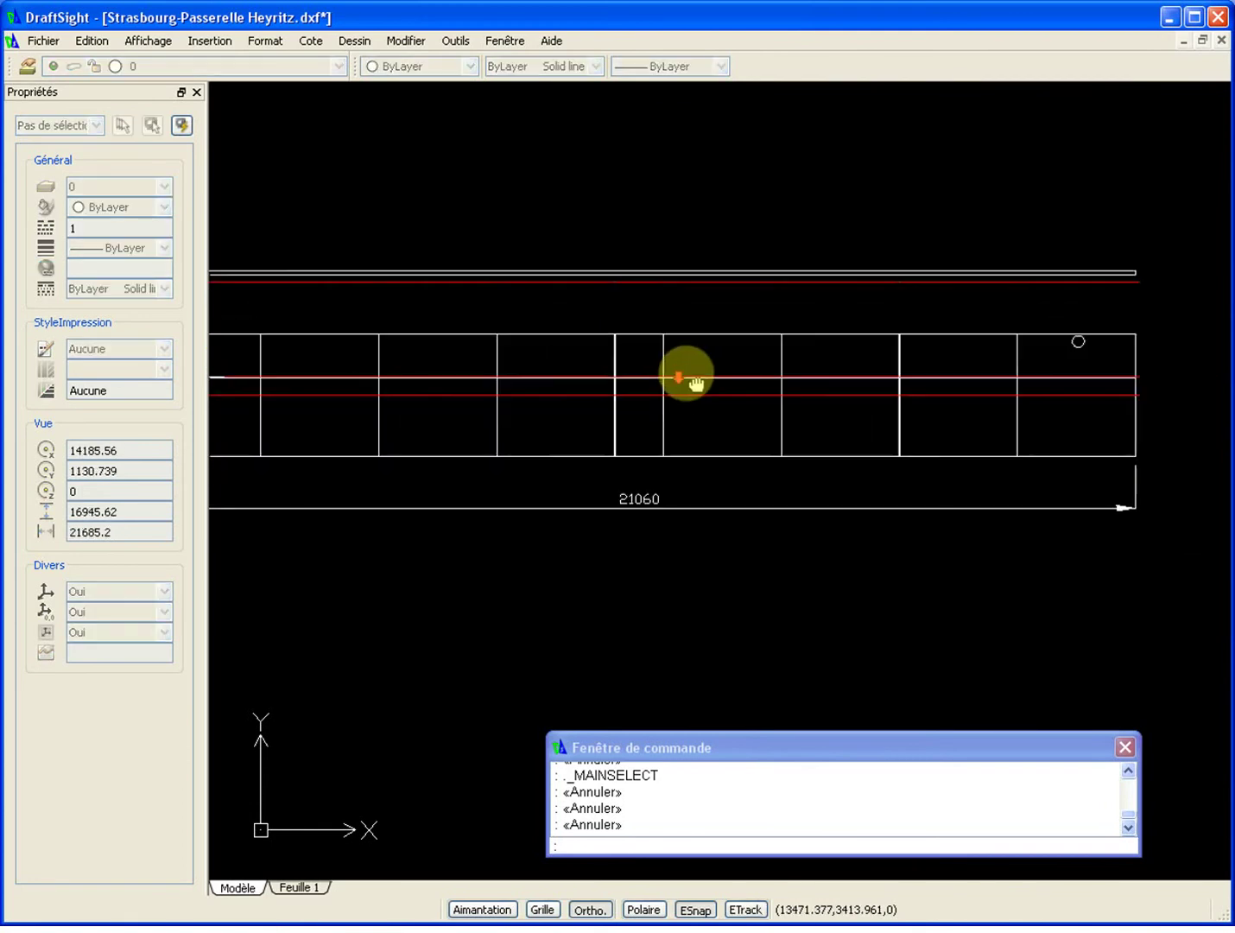
pyautogui.scroll(3, 217, 384)
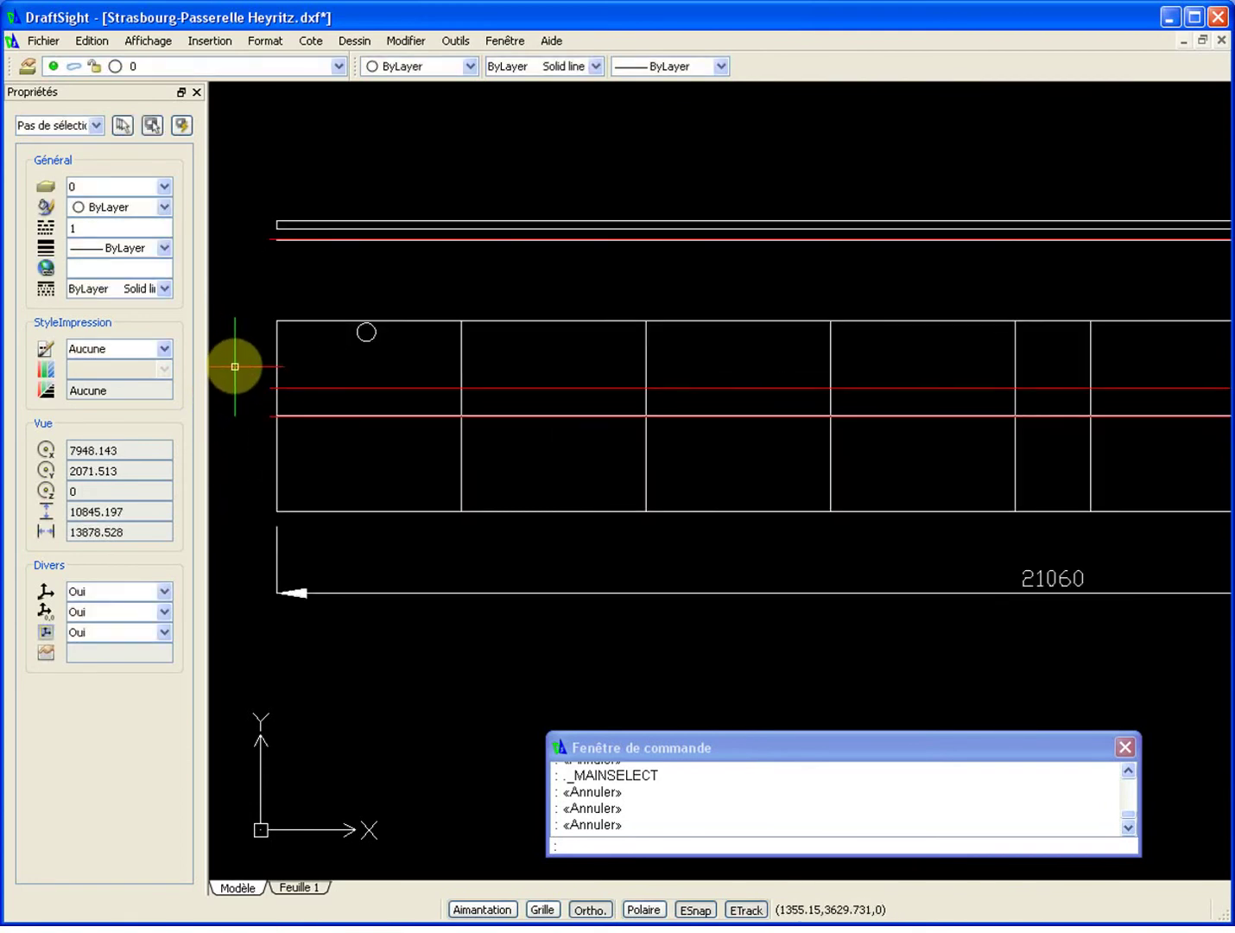
pyautogui.hotkey('ctrl', 'shift', 'c')
pyautogui.scroll(10, 270, 375)
pyautogui.scroll(5, 274, 369)
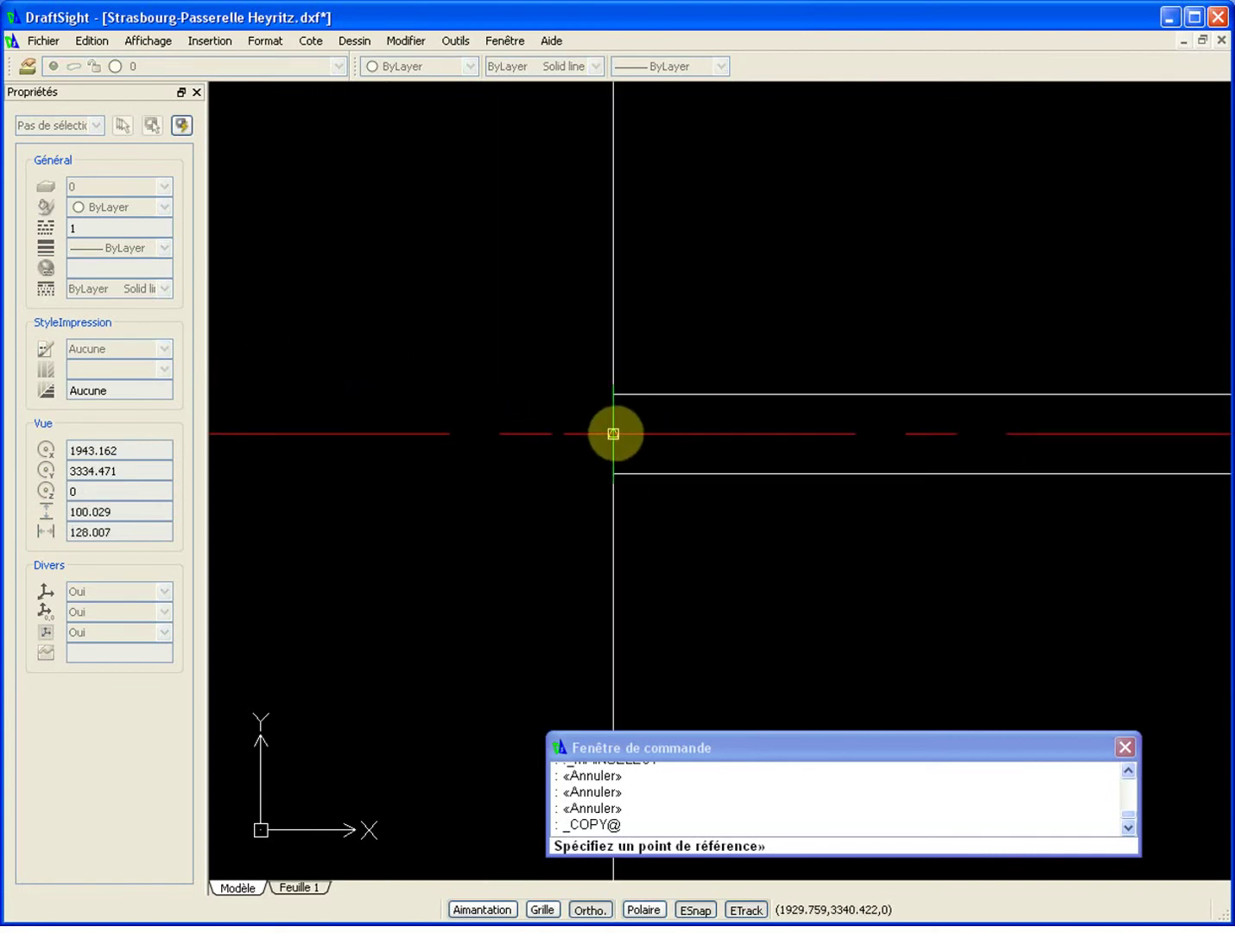
pyautogui.click(613, 434)
pyautogui.scroll(-12, 613, 433)
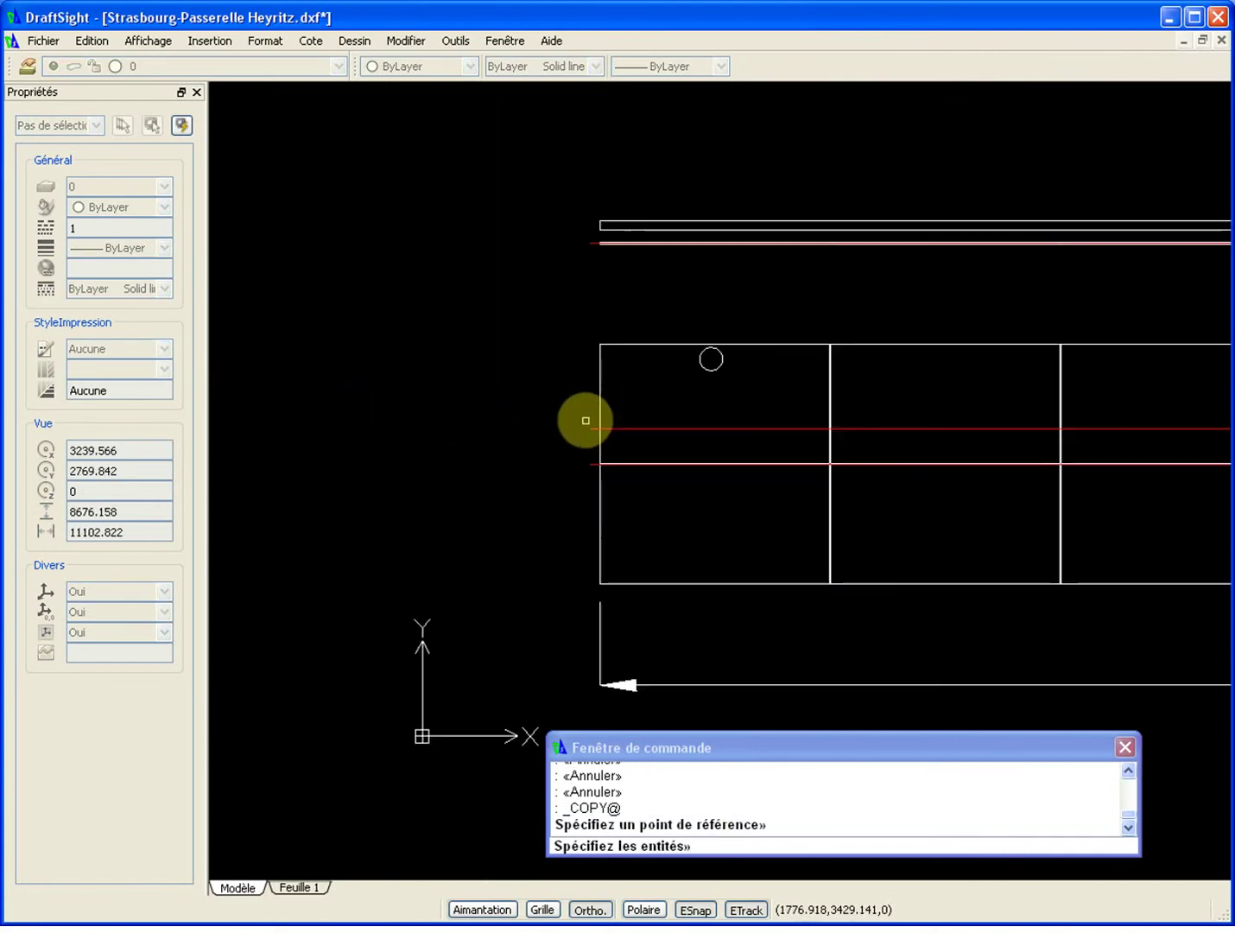
pyautogui.scroll(-5, 842, 427)
pyautogui.moveTo(979, 427); pyautogui.dragTo(570, 399, button='middle')
pyautogui.scroll(-1, 570, 399)
pyautogui.click(349, 399)
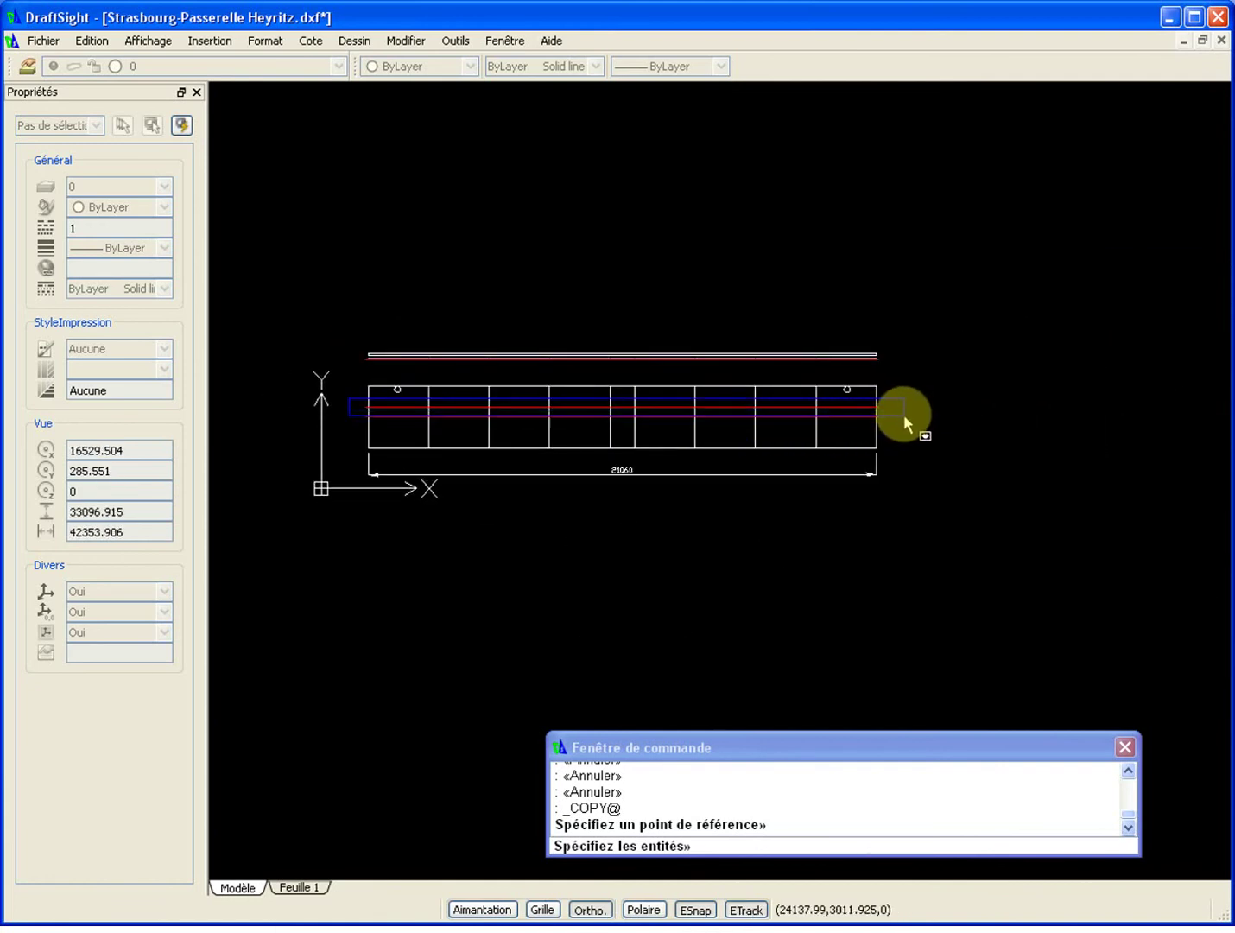
pyautogui.click(903, 414)
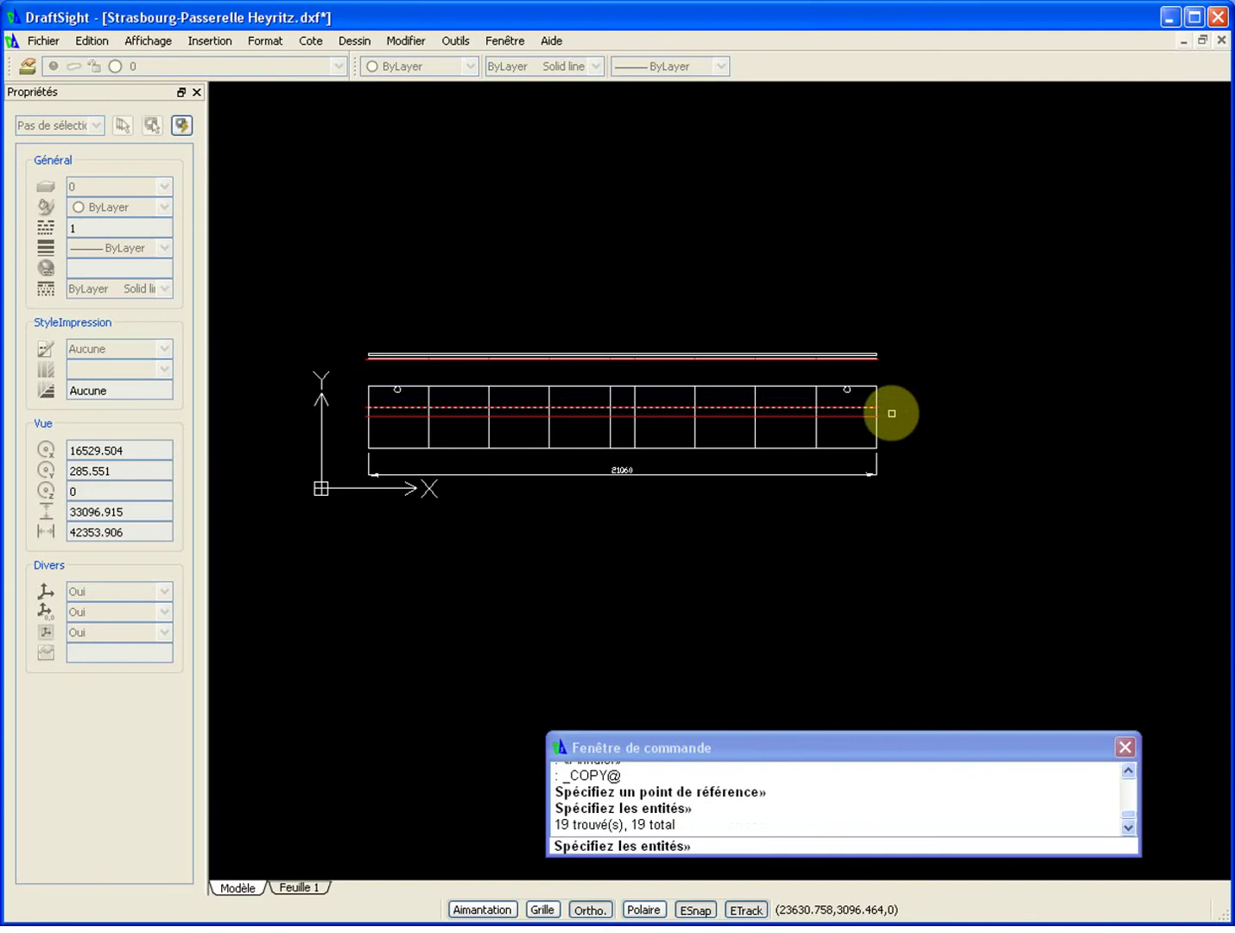
pyautogui.press('Escape')
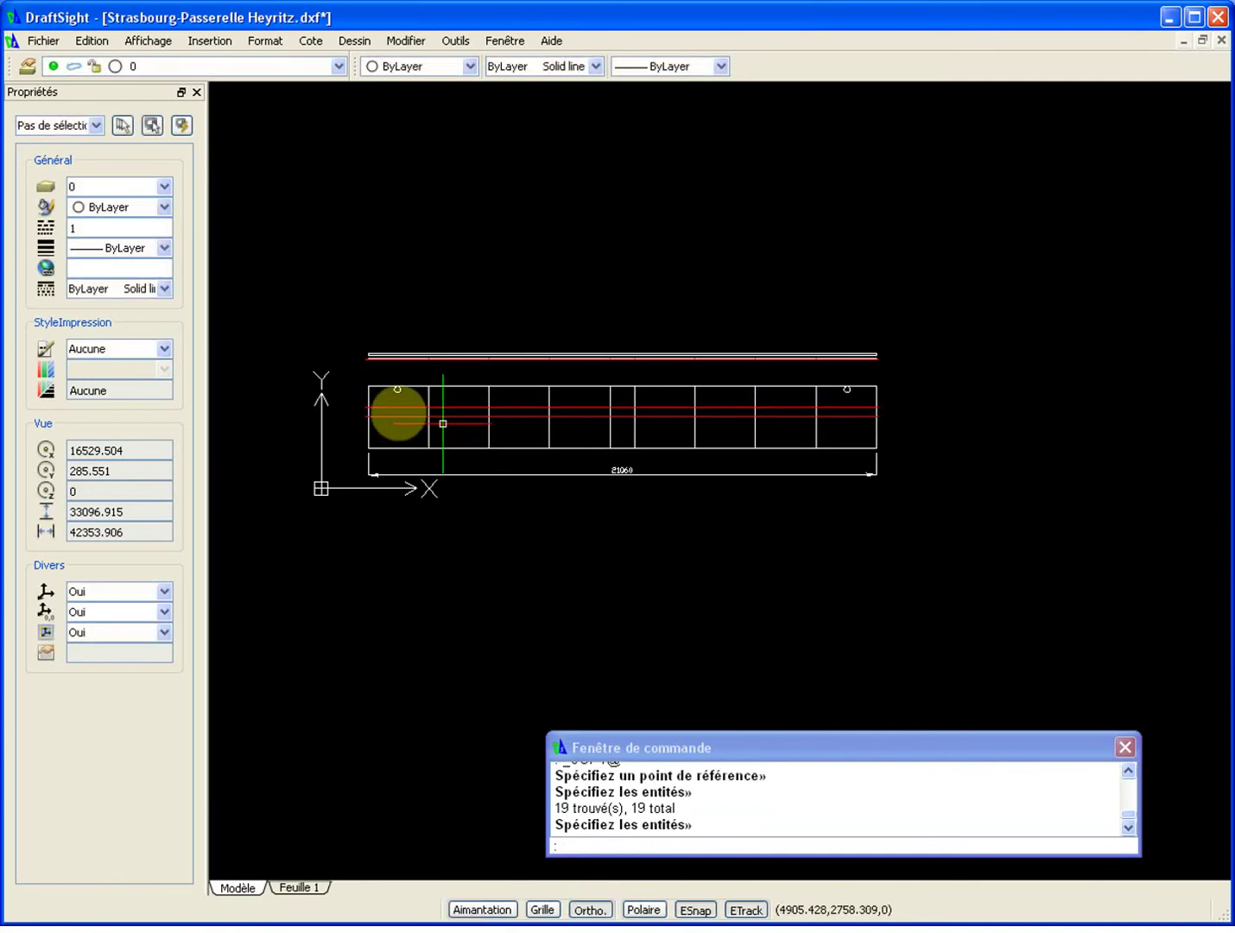
# Paste the copied bar as a block directly over the original upper bar, snapping to the midpoint of its left end.
pyautogui.scroll(6, 359, 403)
pyautogui.scroll(10, 397, 434)
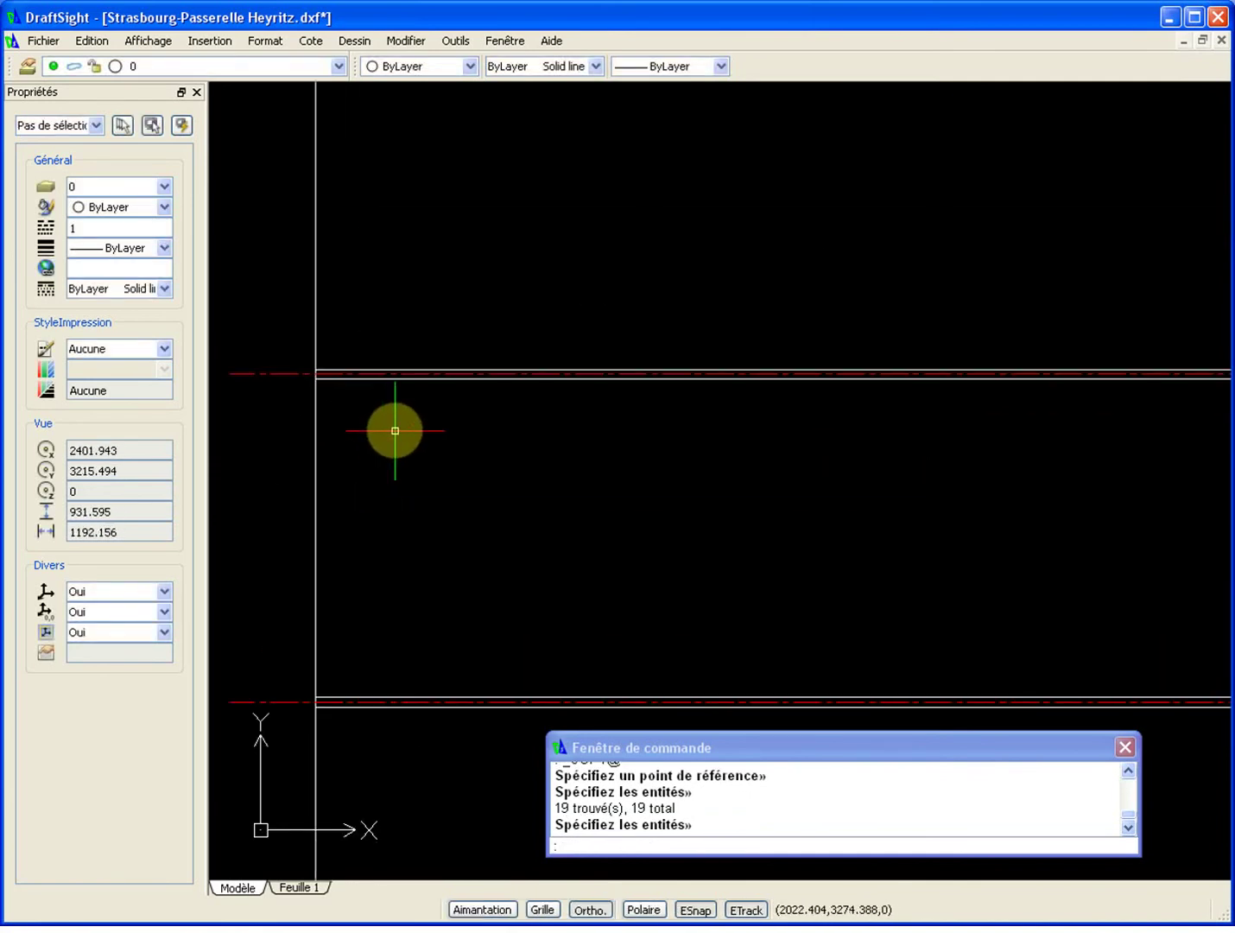
pyautogui.hotkey('ctrl', 'shift', 'v')
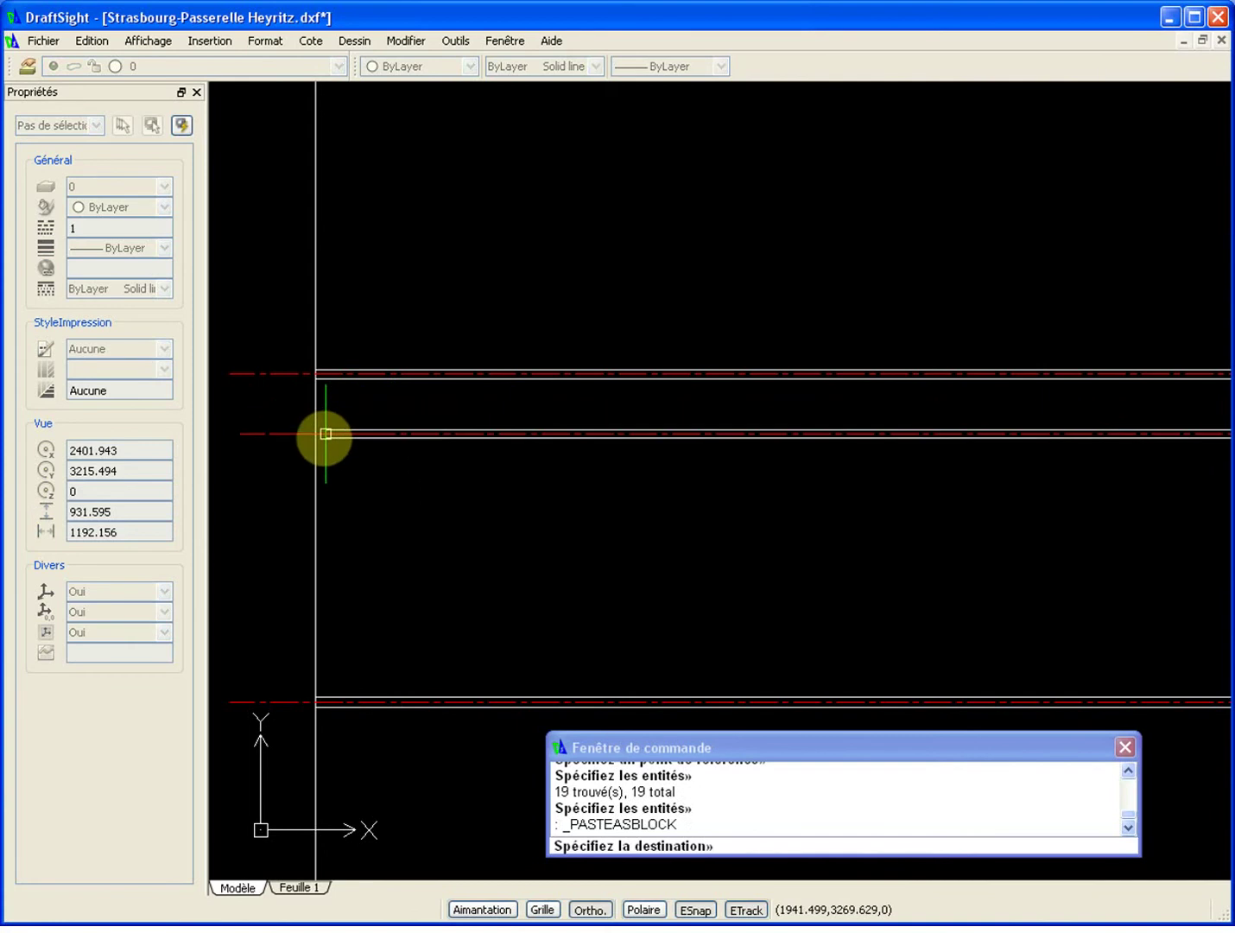
pyautogui.scroll(5, 317, 363)
pyautogui.click(318, 346)
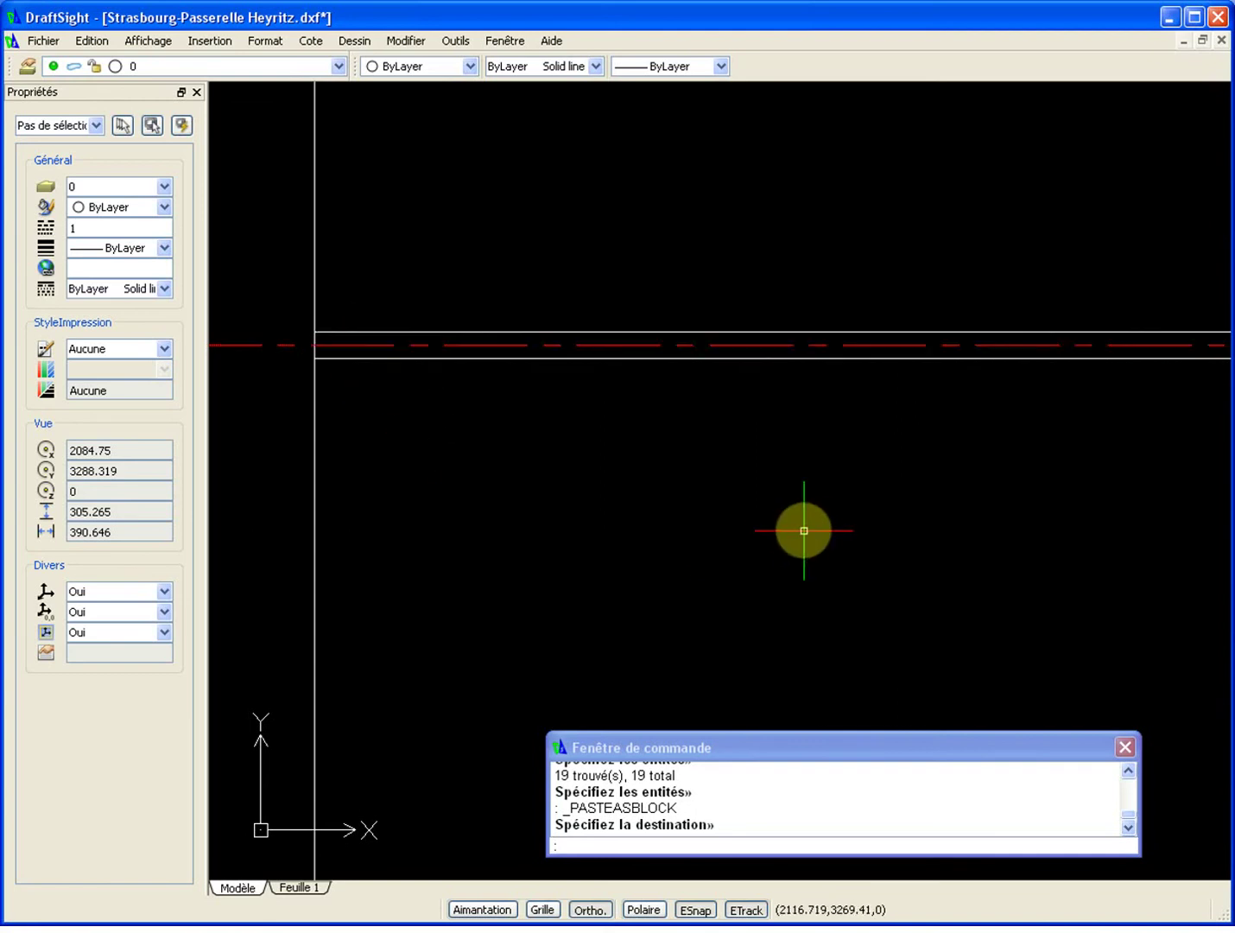
# Delete the upper bar's original separate entities beneath the pasted block by recalling the previous selection.
pyautogui.write('ef')
pyautogui.press('Return')
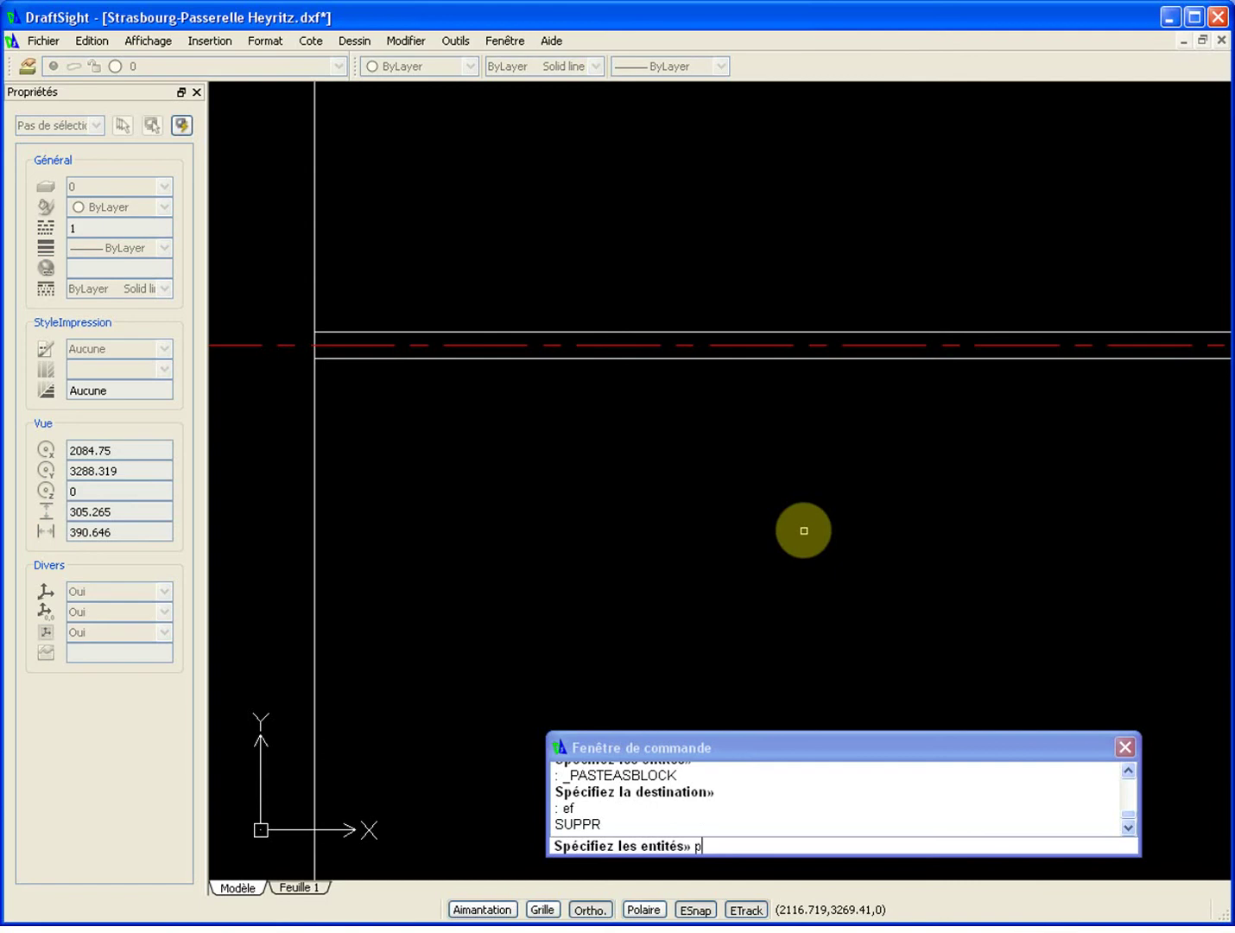
pyautogui.write('p')
pyautogui.press('Return')
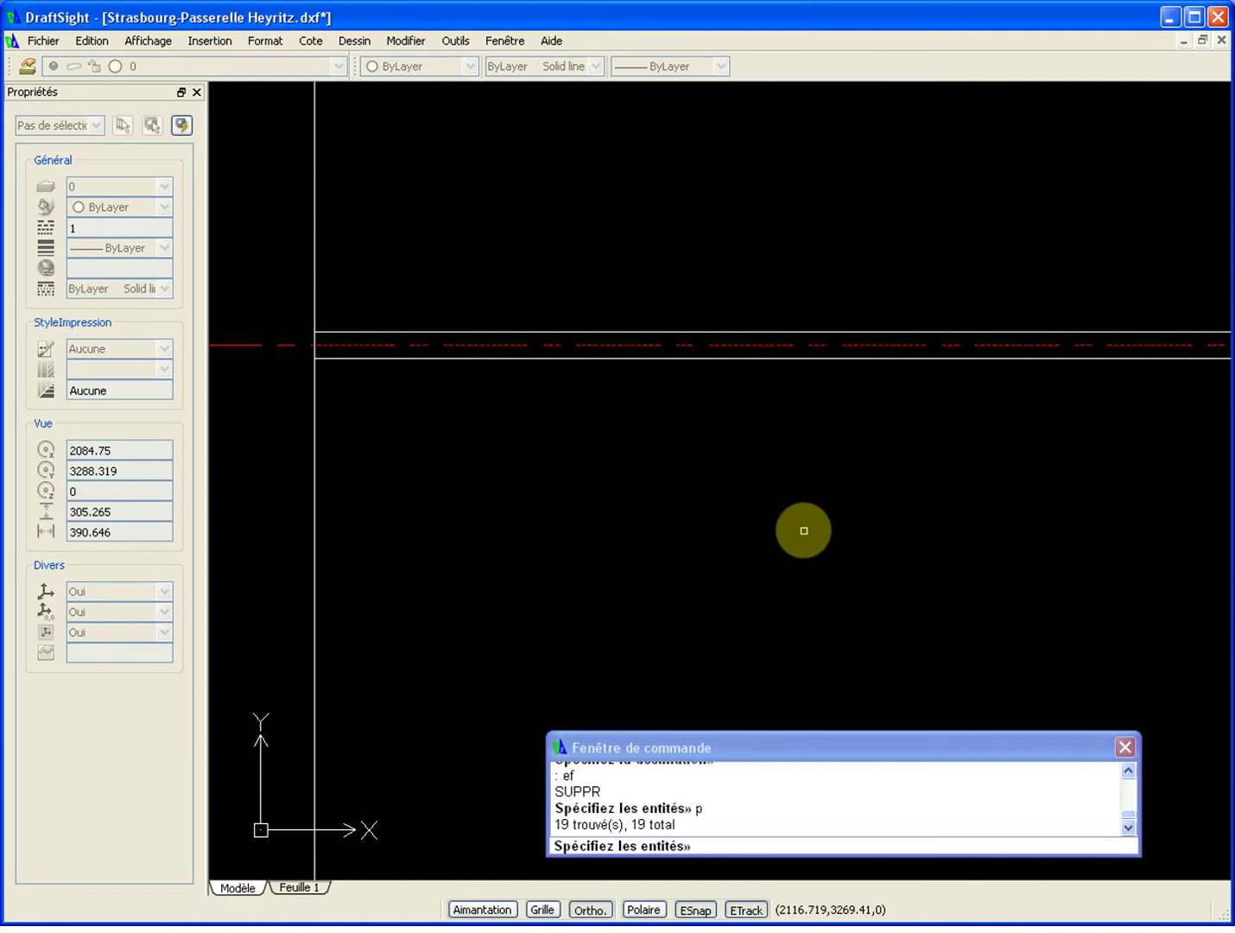
pyautogui.scroll(-3, 802, 531)
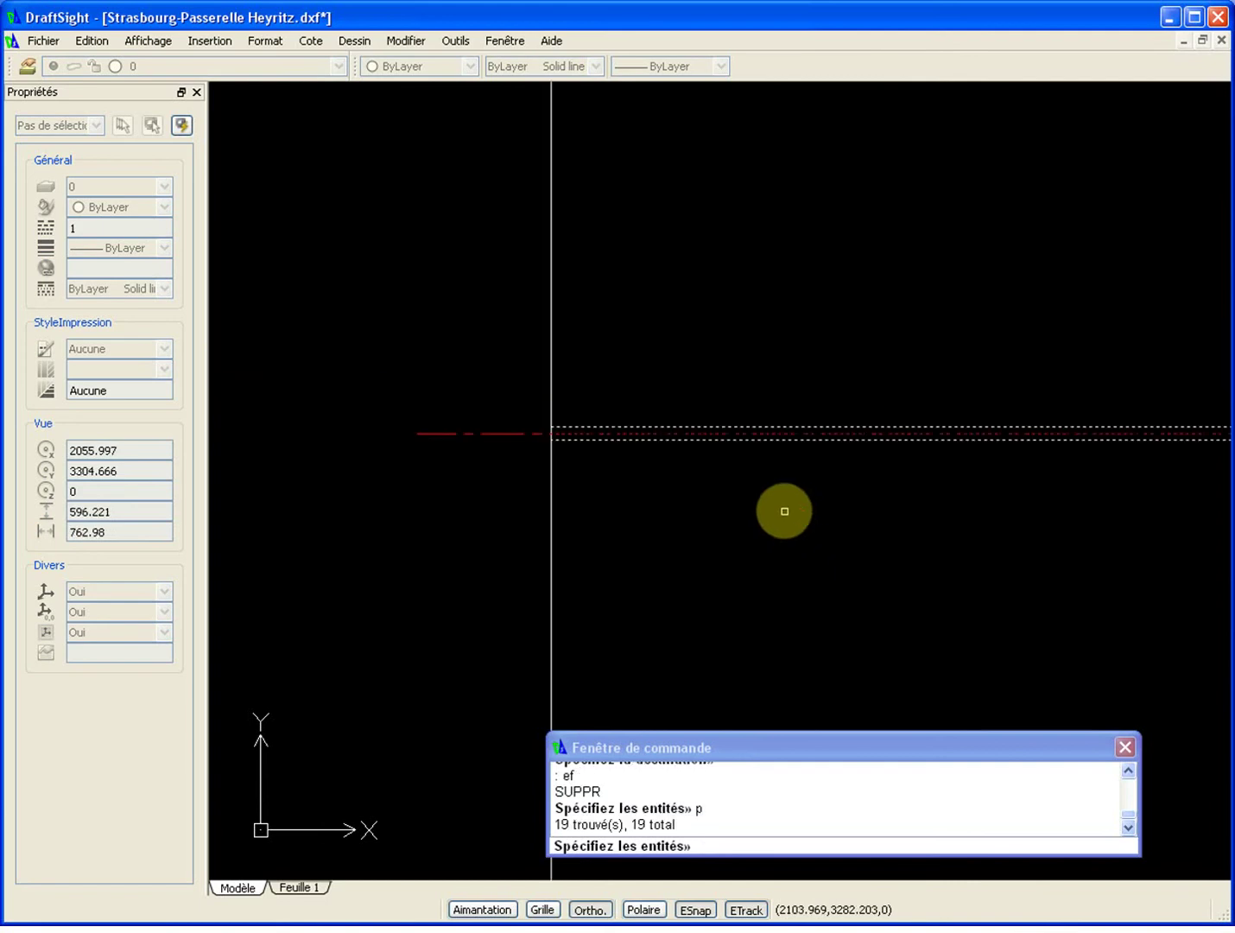
pyautogui.press('Escape')
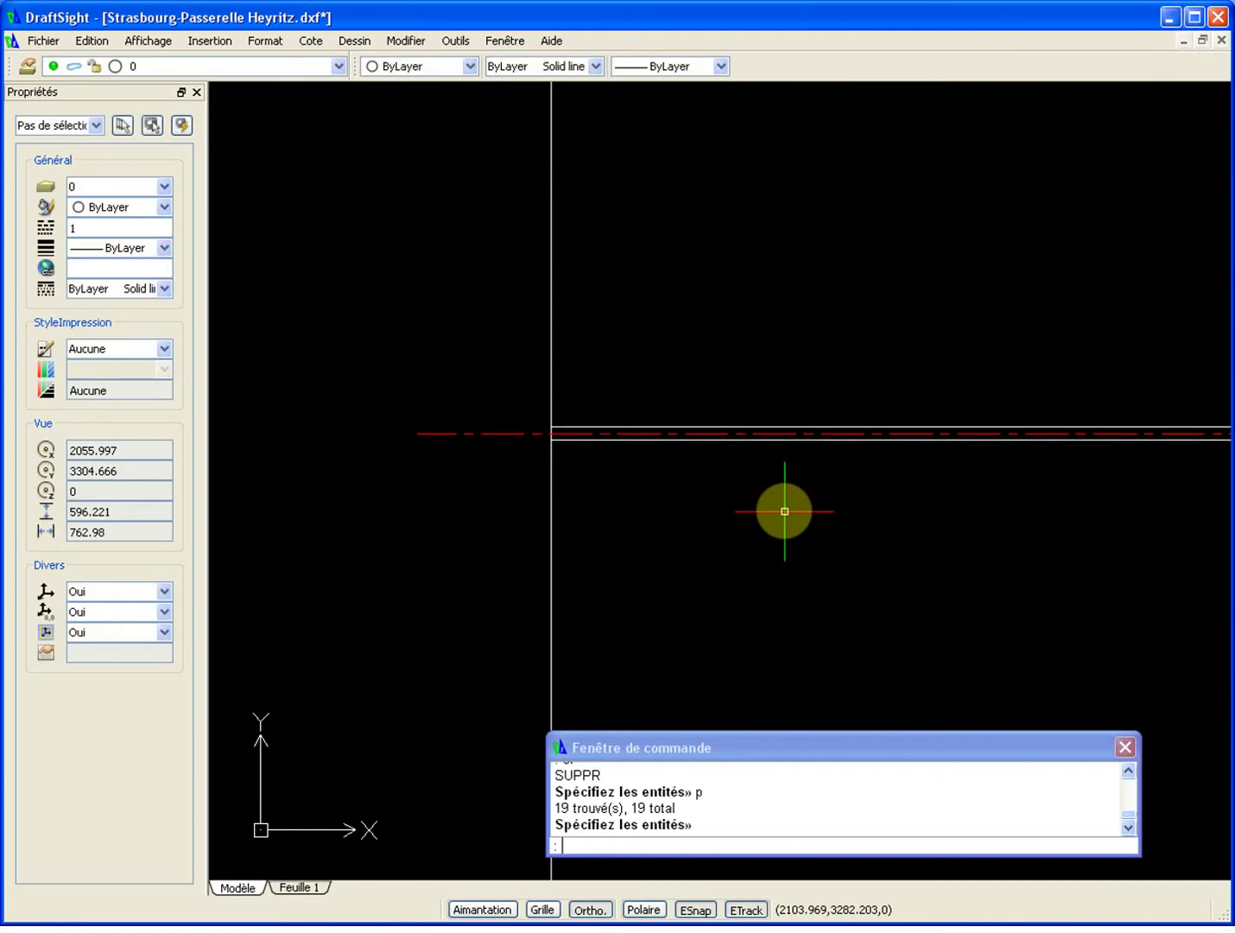
# Select the upper bar with a crossing window and check its entity type in the properties, clearing the selection after each check.
pyautogui.click(722, 391)
pyautogui.click(654, 504)
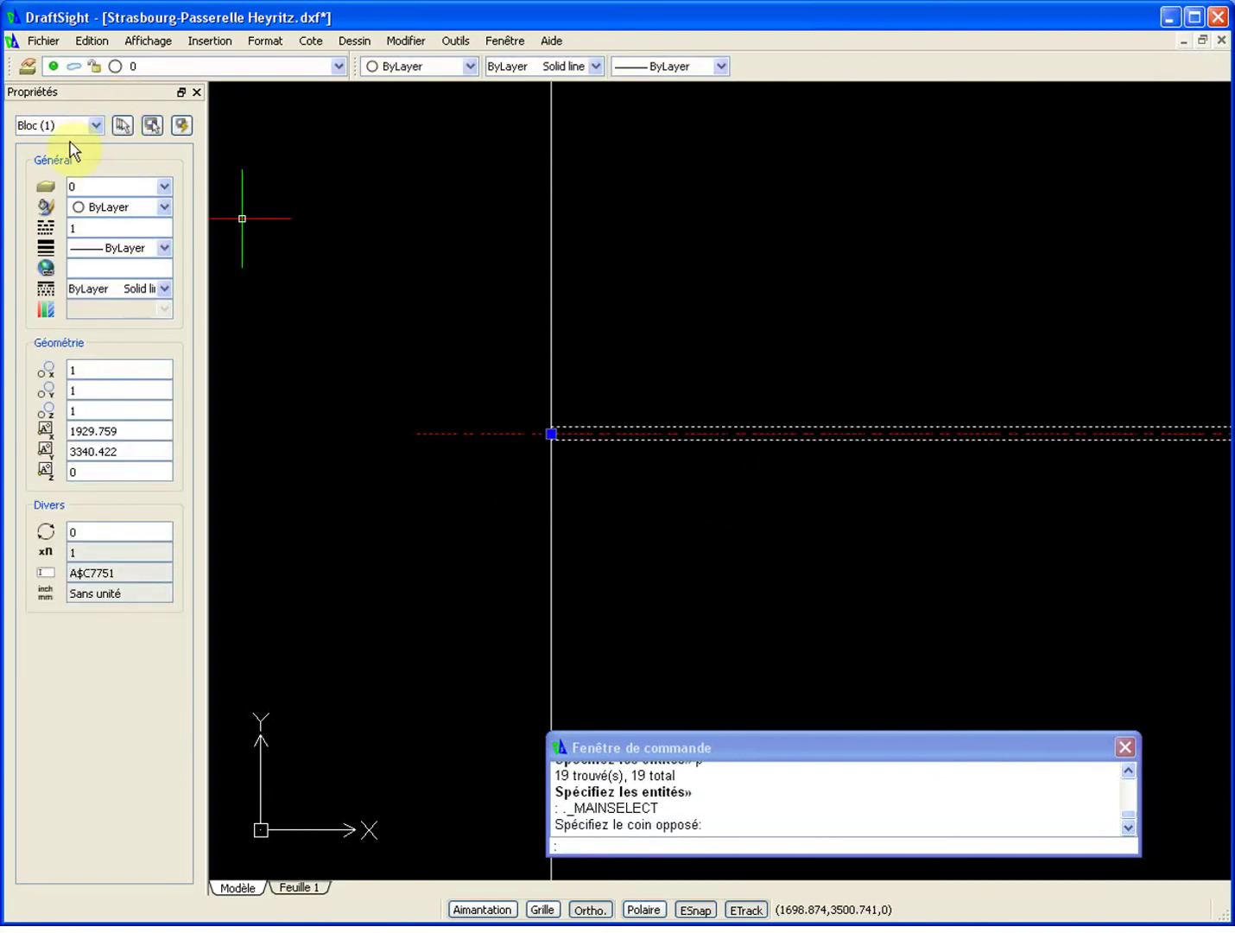
pyautogui.press('Escape')
pyautogui.click(921, 377)
pyautogui.click(752, 499)
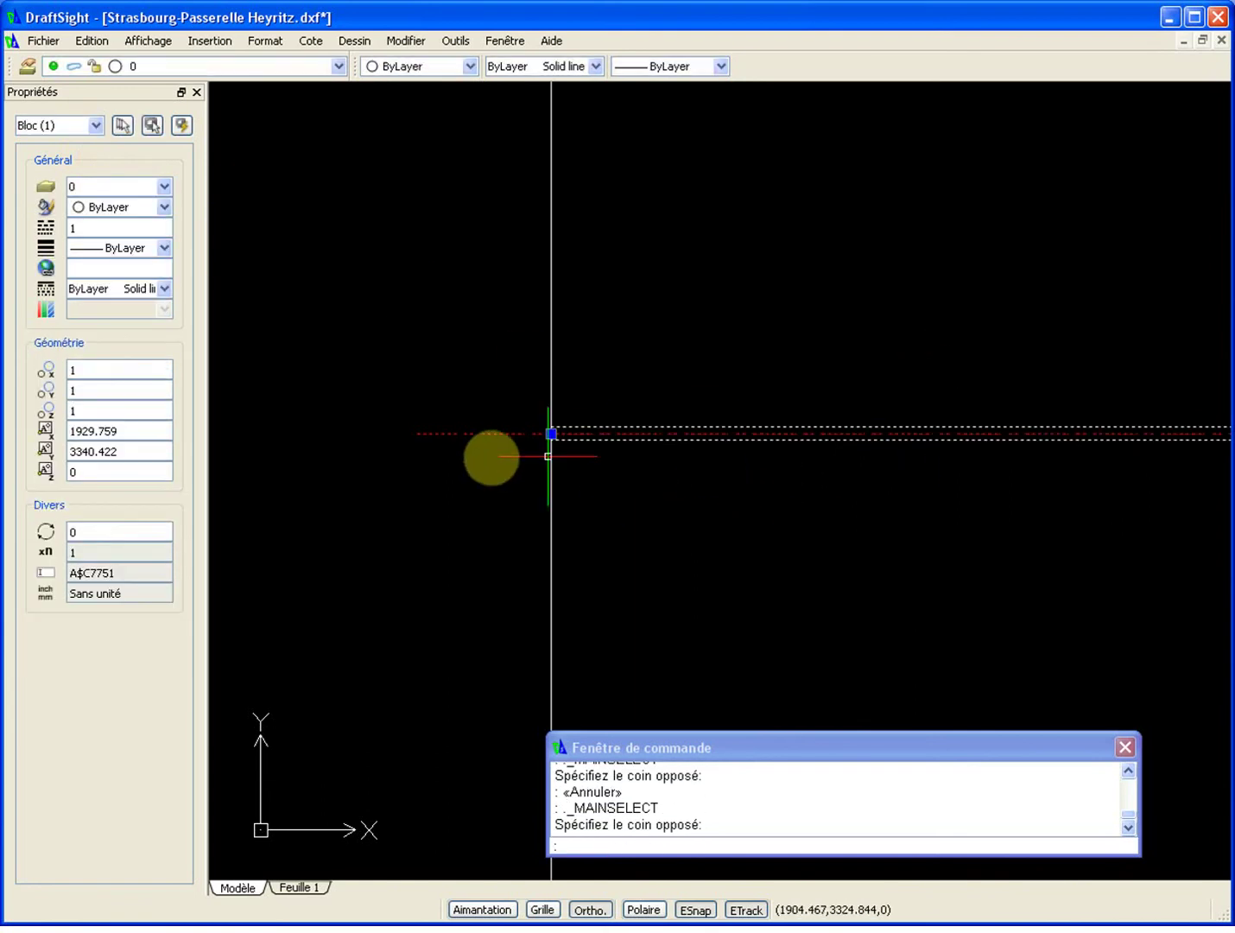
pyautogui.press('Escape')
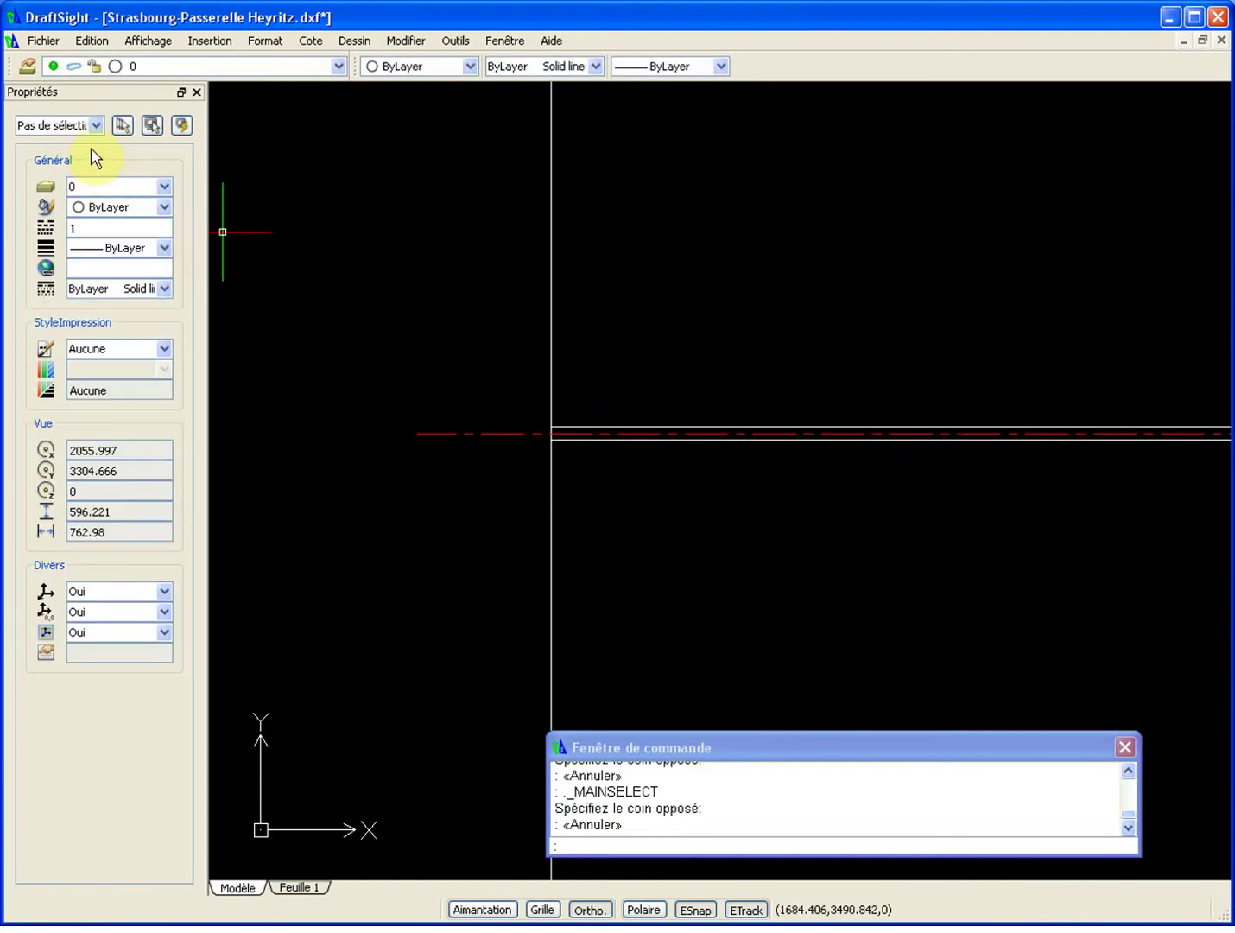
# Try moving the upper bar block about 90 units straight up by its insertion-point grip, and undo the move.
pyautogui.click(773, 372)
pyautogui.click(644, 480)
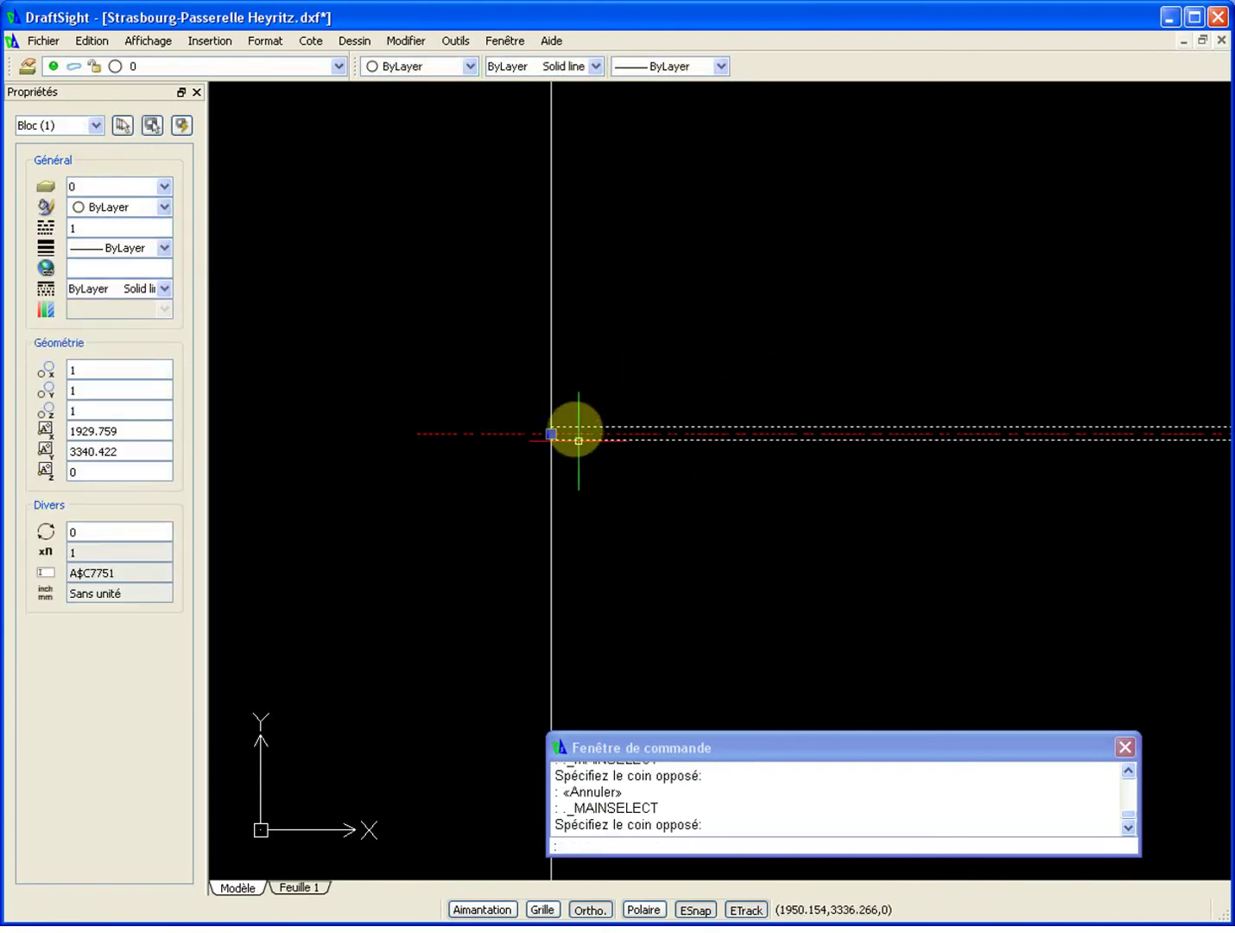
pyautogui.click(551, 434)
pyautogui.click(607, 312)
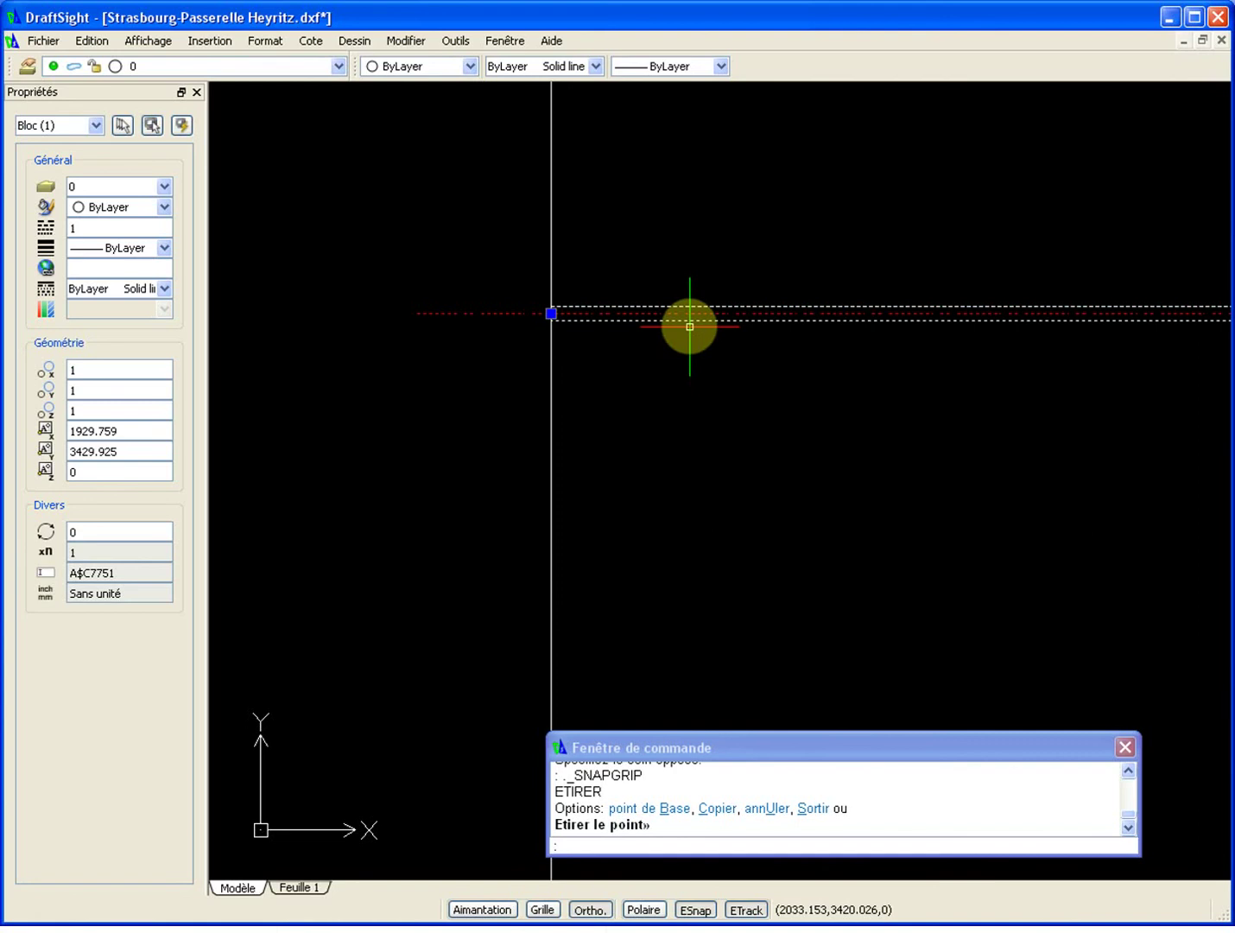
pyautogui.hotkey('ctrl', 'z')
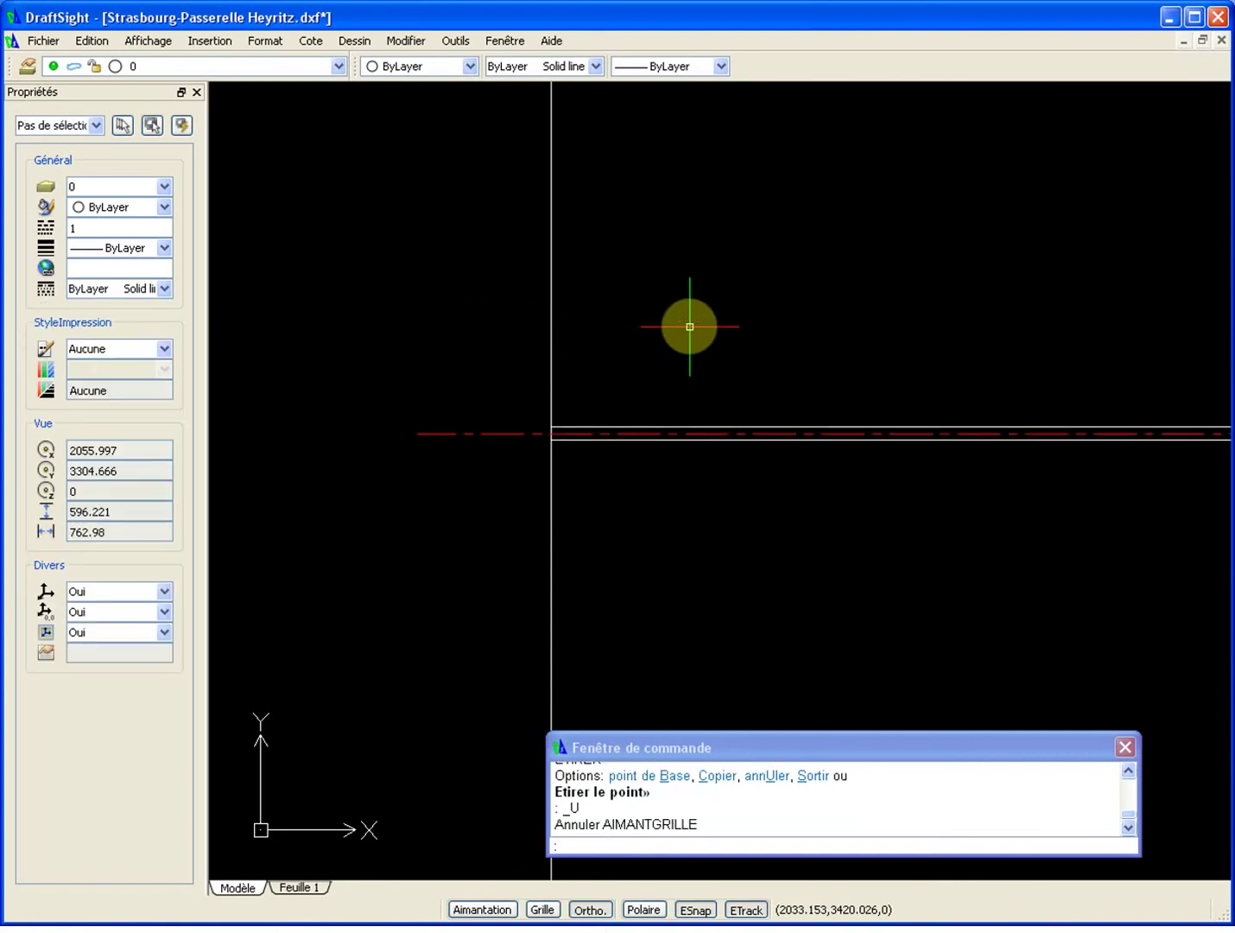
# Mirror the upper bar block downward about the lower bar's horizontal centerline, starting the axis at the centerline's left endpoint and keeping the source block.
pyautogui.scroll(-8, 691, 327)
pyautogui.press('Escape')
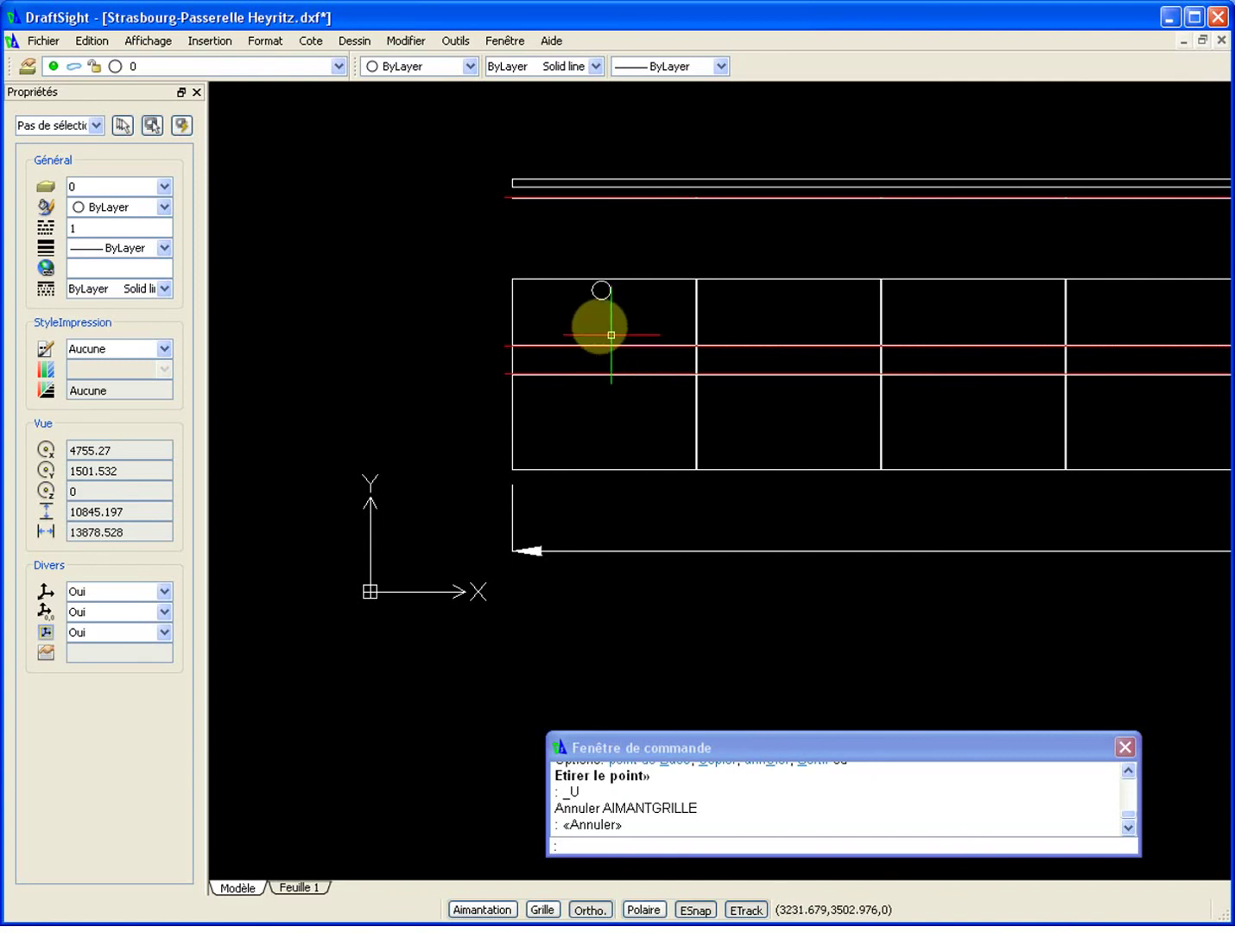
pyautogui.scroll(4, 588, 346)
pyautogui.moveTo(558, 368); pyautogui.dragTo(703, 385, button='middle')
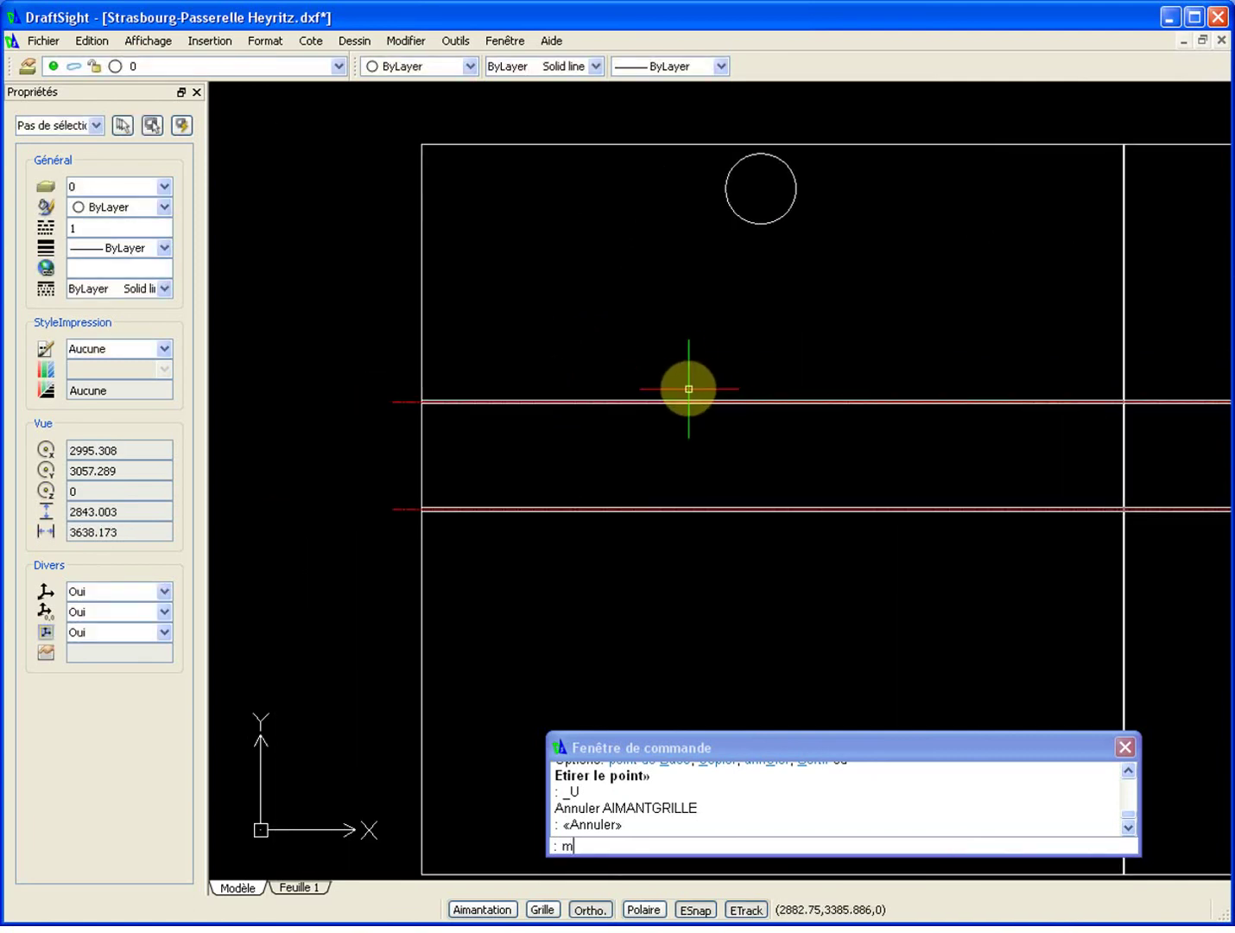
pyautogui.write('mi')
pyautogui.press('Return')
pyautogui.click(695, 401)
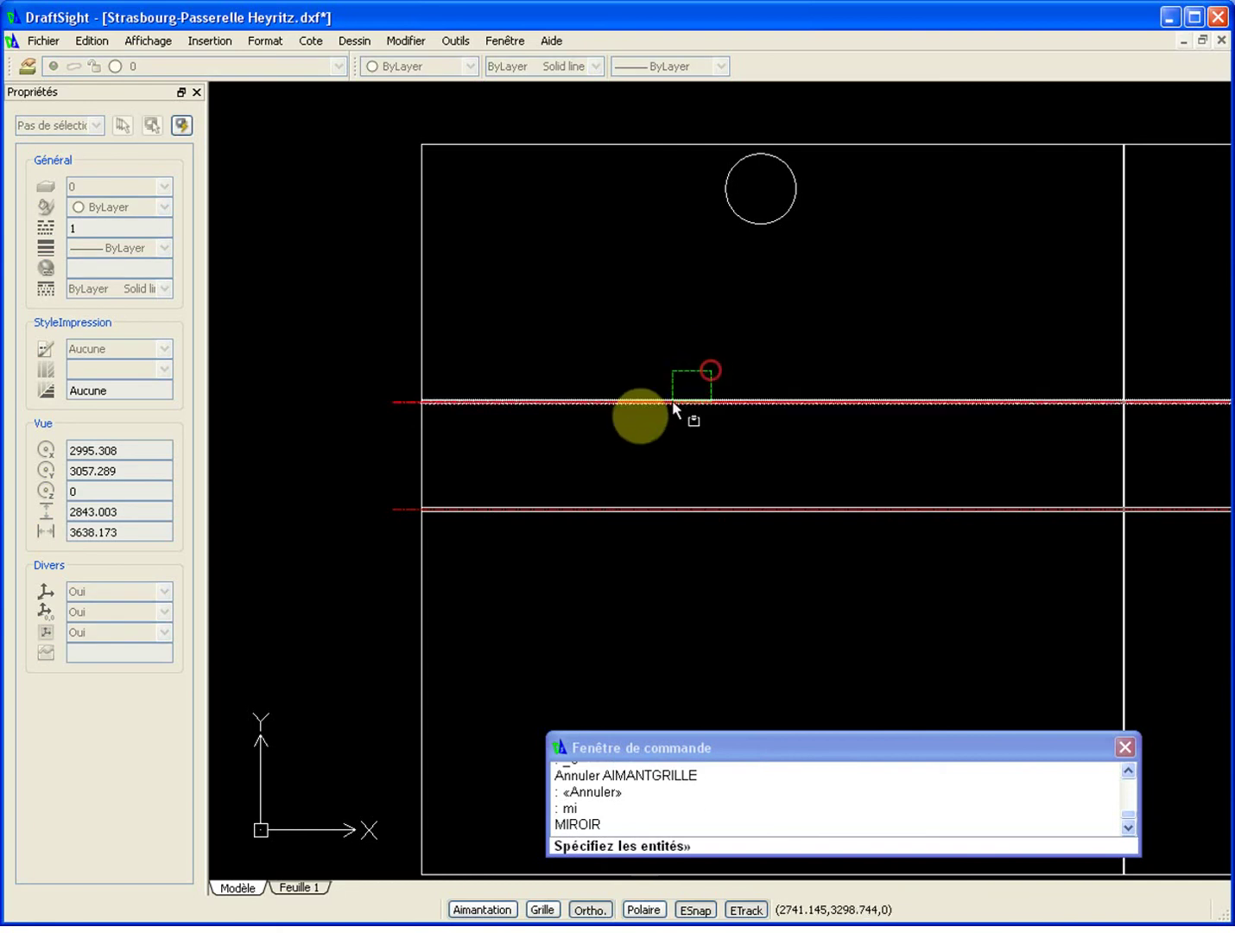
pyautogui.press('Return')
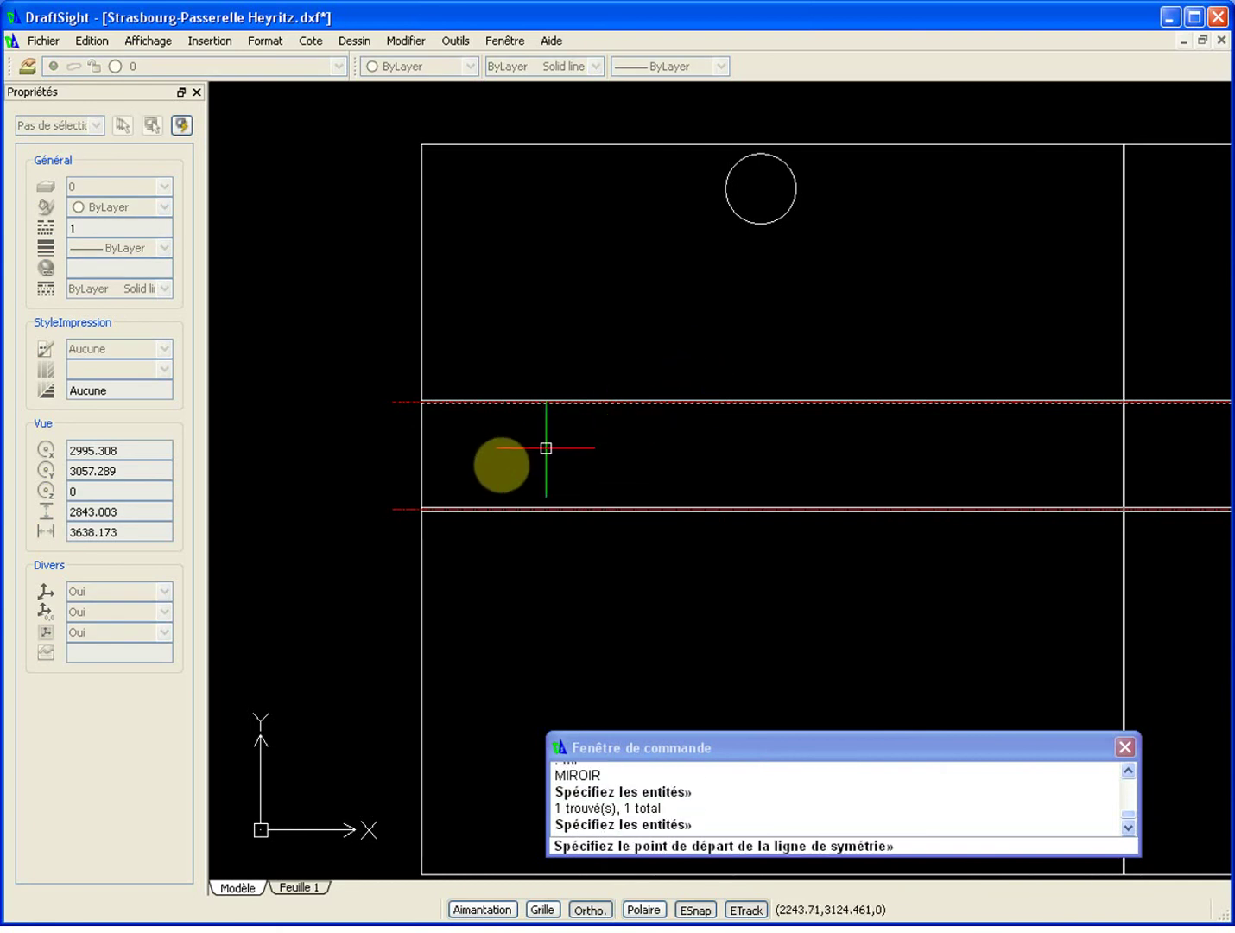
pyautogui.click(391, 510)
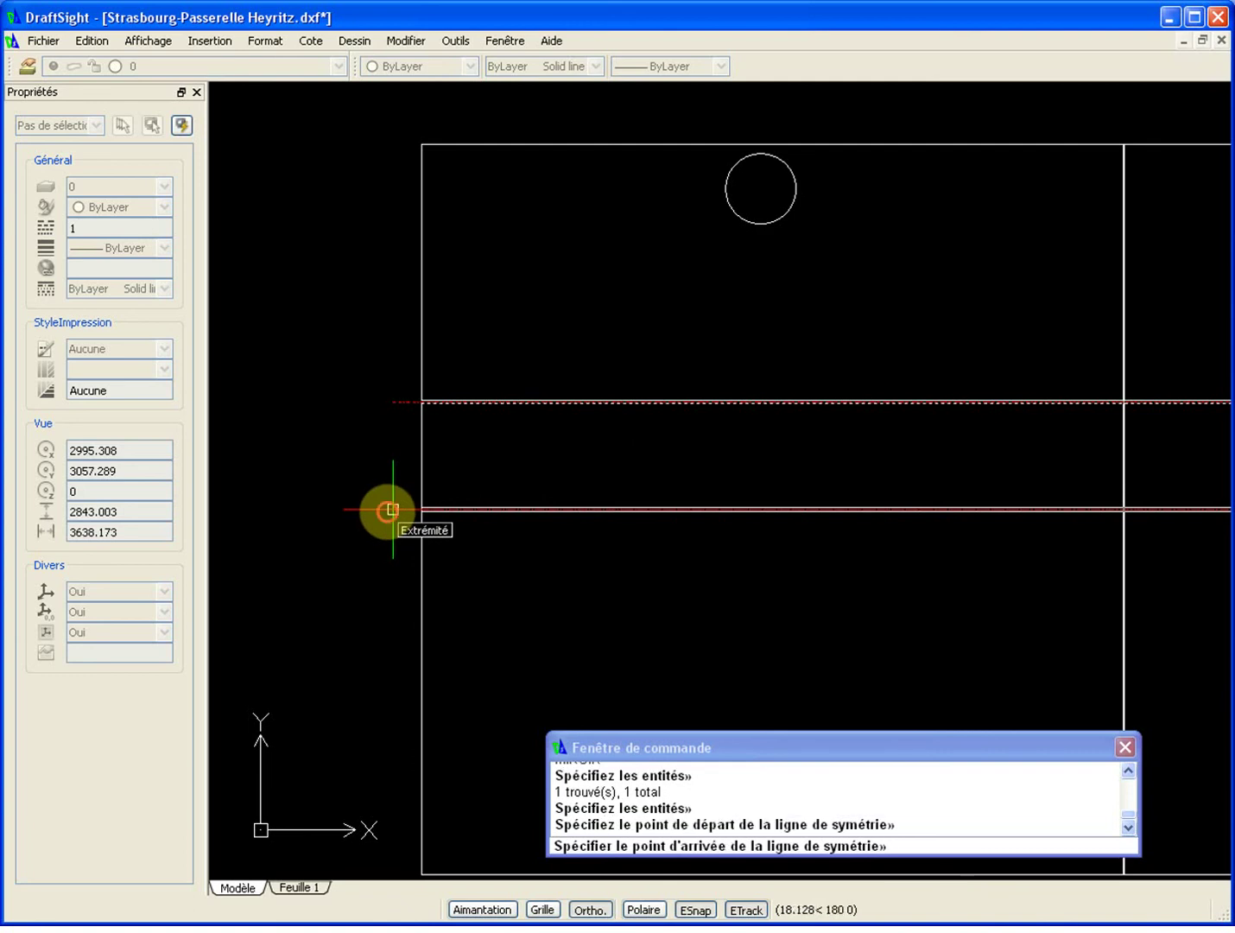
pyautogui.click(752, 548)
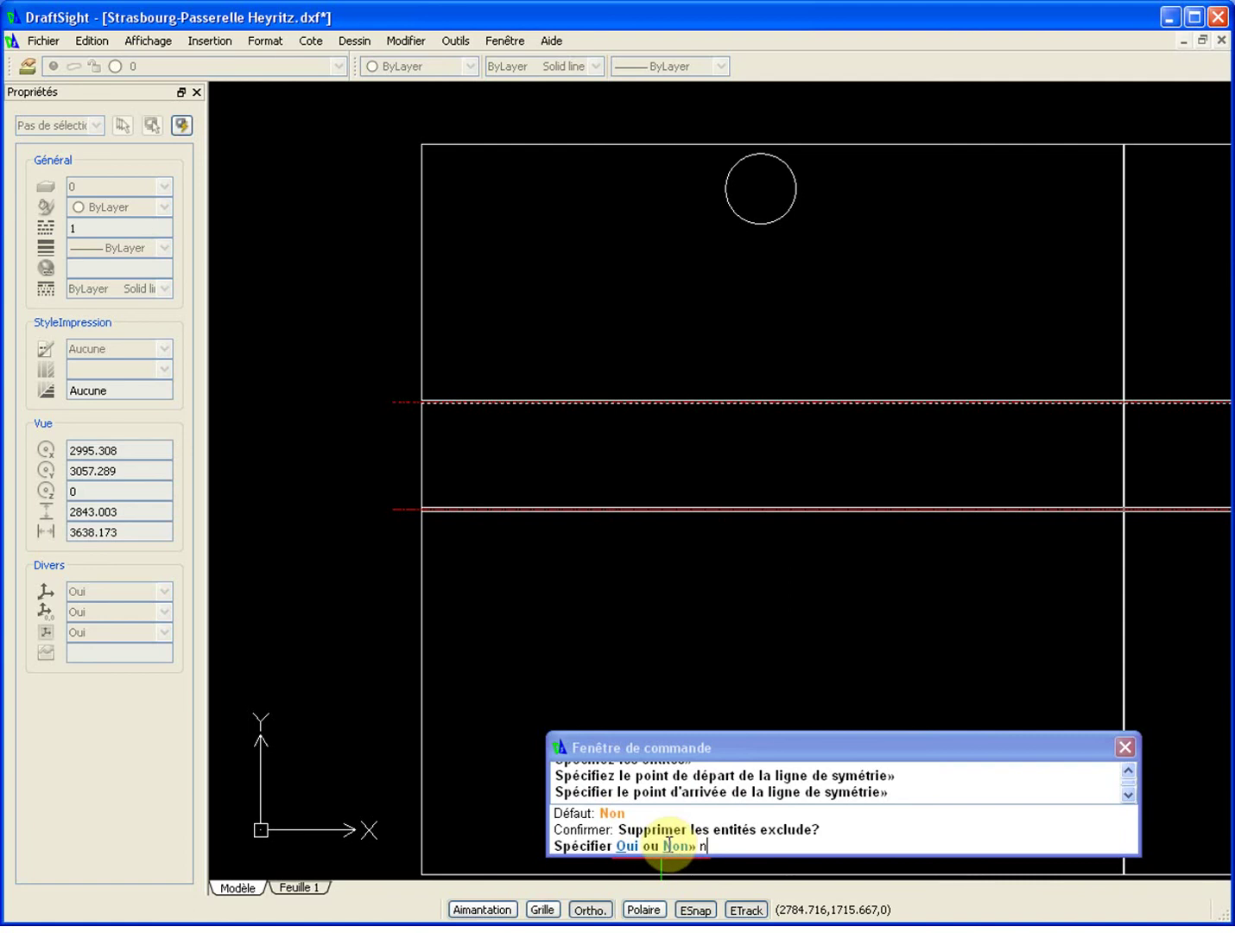
pyautogui.press('Return')
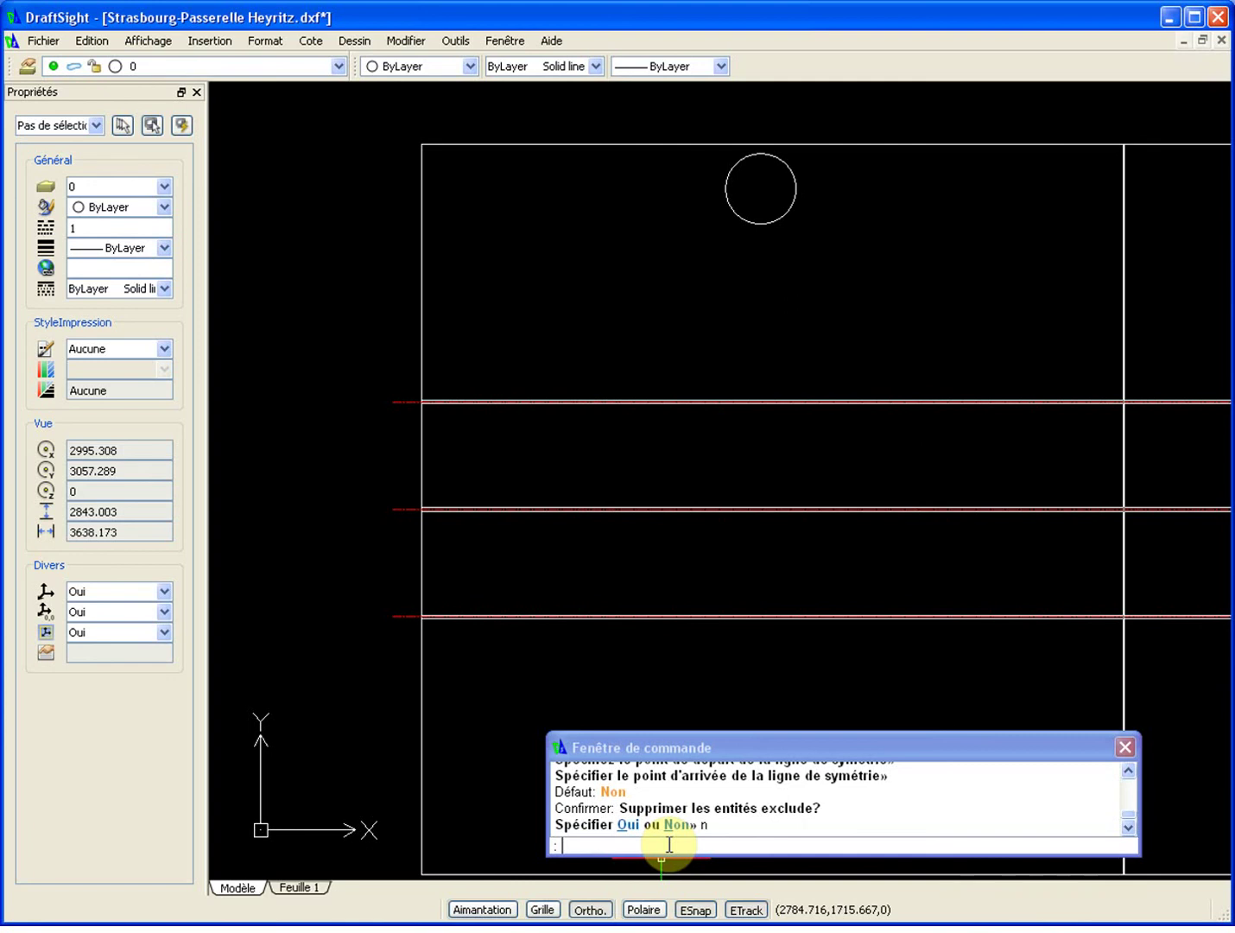
# Examine how the upper bar block's edges cross the first vertical line pair to the right of the circle.
pyautogui.scroll(-1, 676, 640)
pyautogui.scroll(2, 1028, 443)
pyautogui.scroll(5, 1054, 435)
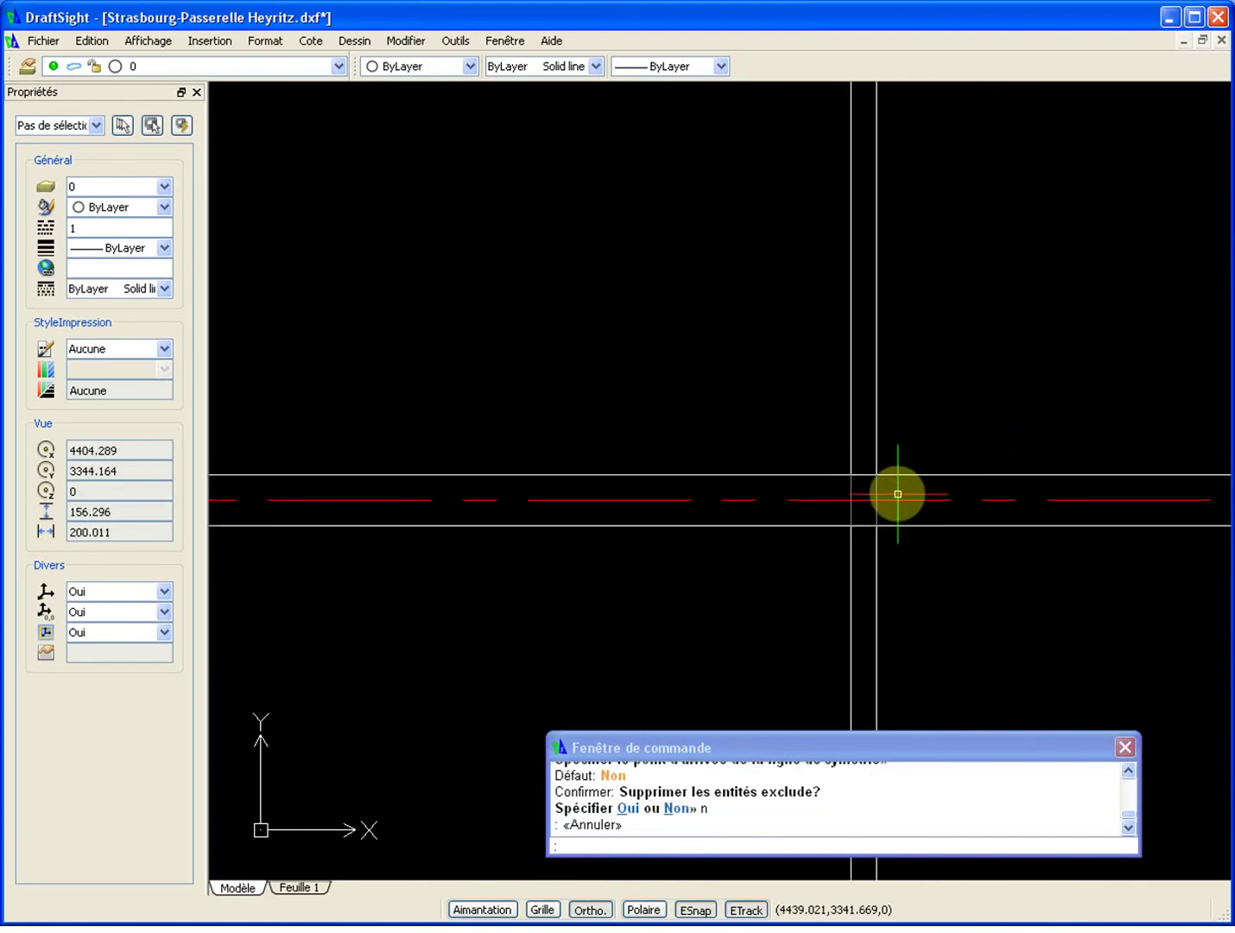
pyautogui.scroll(-2, 888, 491)
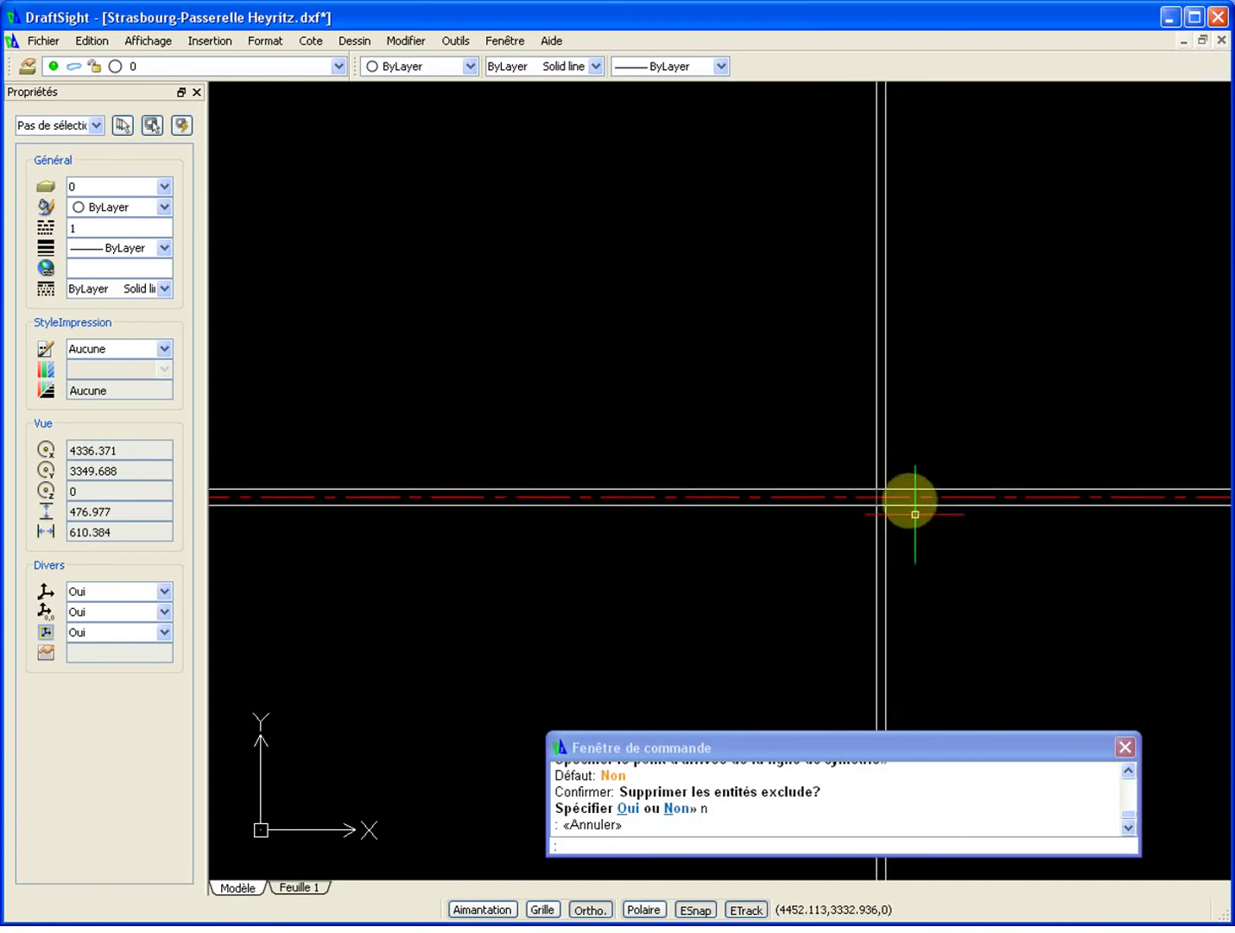
pyautogui.scroll(3, 871, 492)
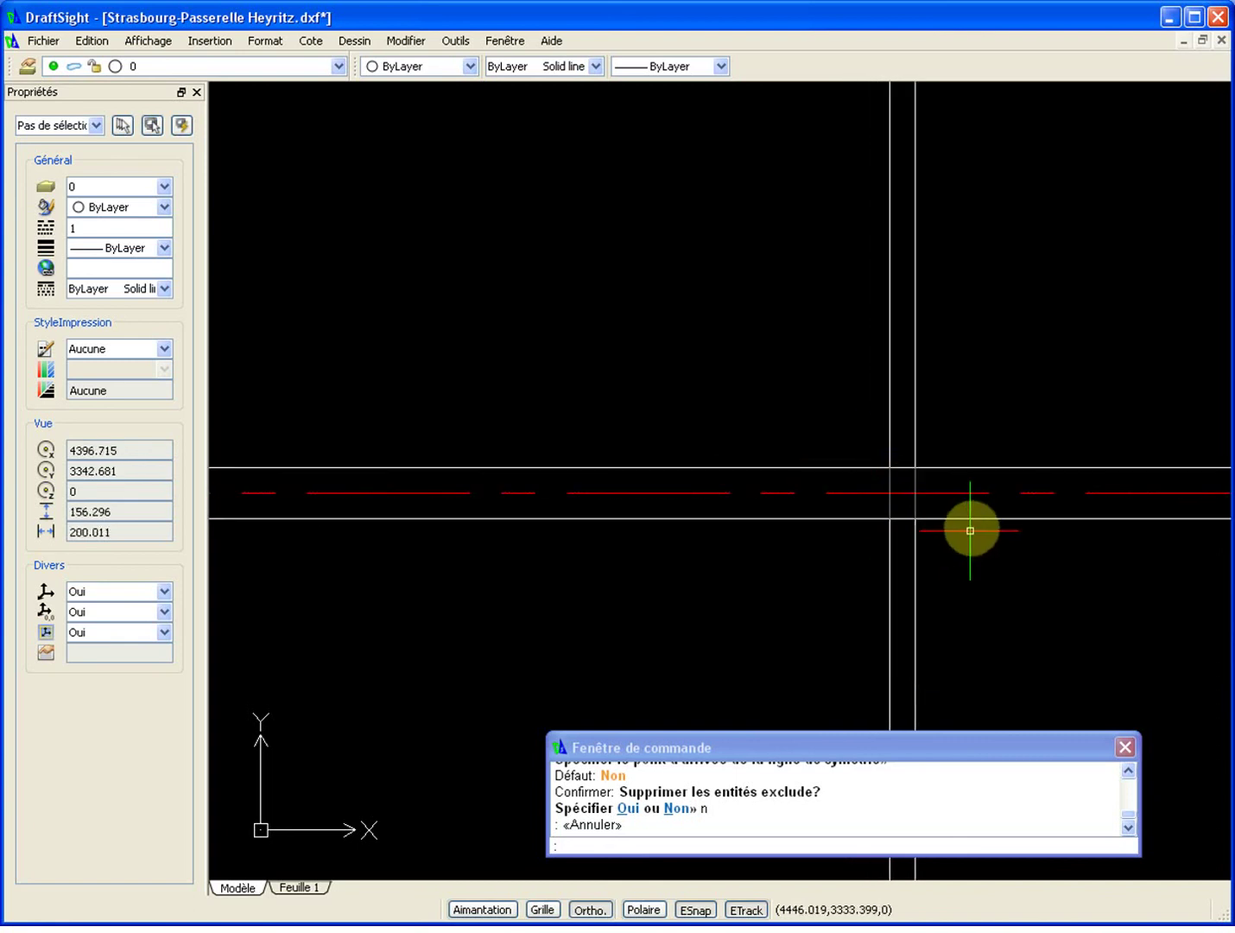
pyautogui.scroll(-1, 959, 539)
pyautogui.scroll(-6, 915, 432)
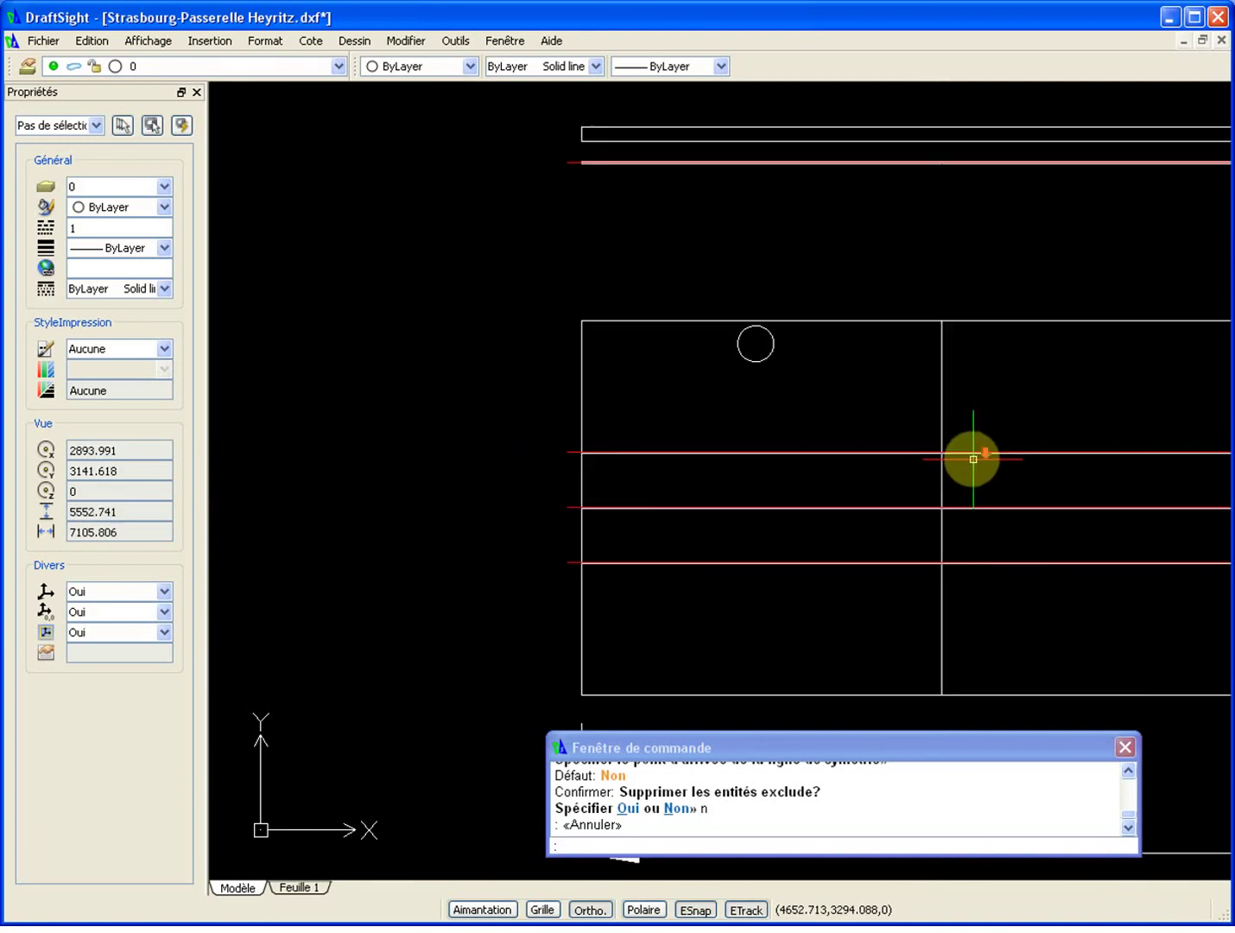
pyautogui.scroll(1, 941, 464)
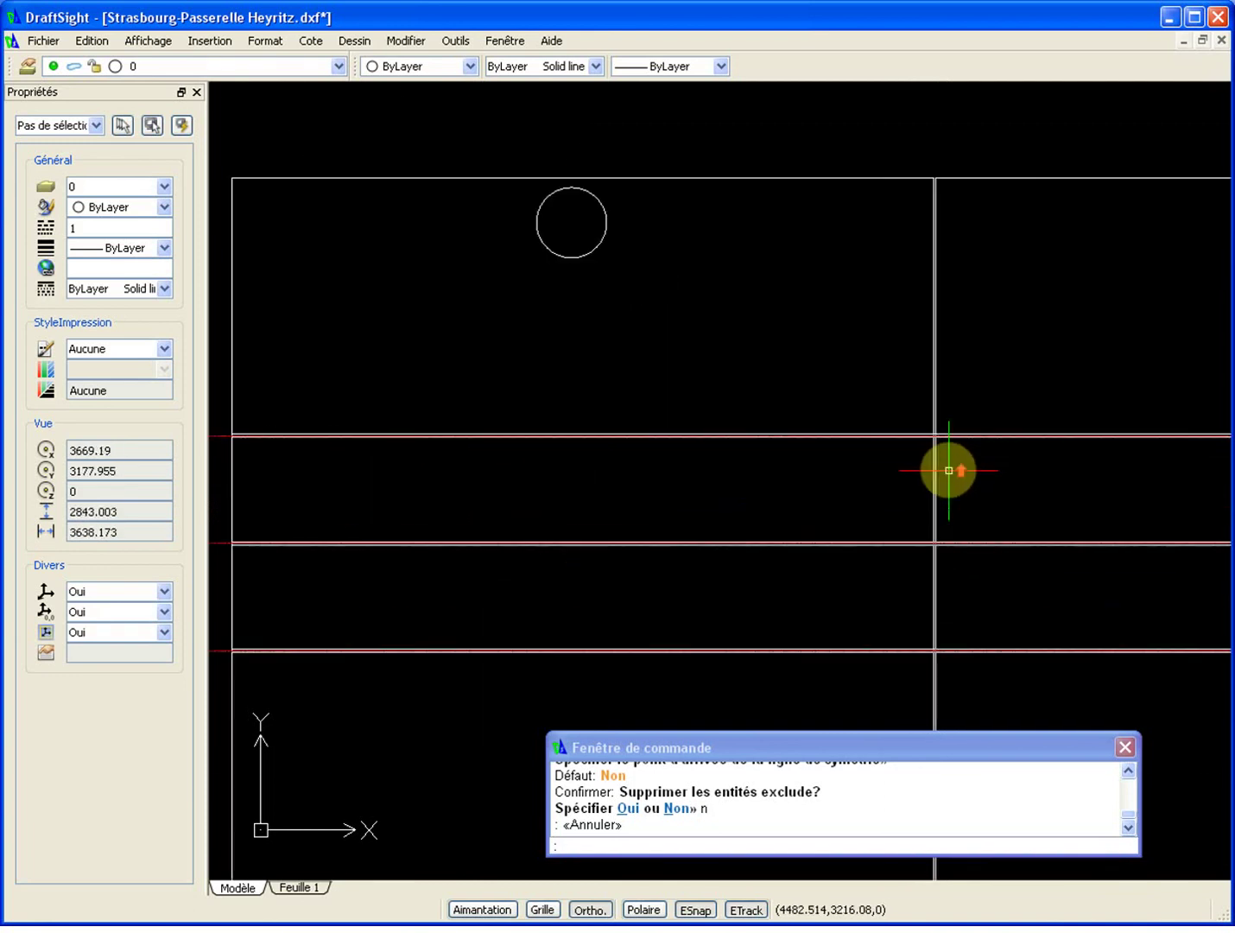